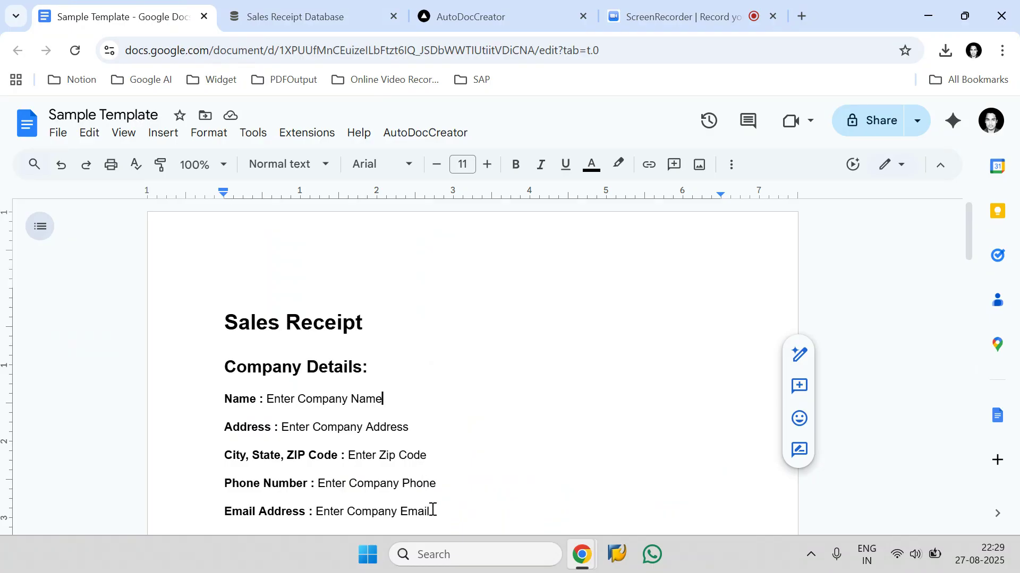
Examine the company detail placeholders and the merge fields below them in the Sales Receipt template
left_click_drag(433, 510, 230, 405)
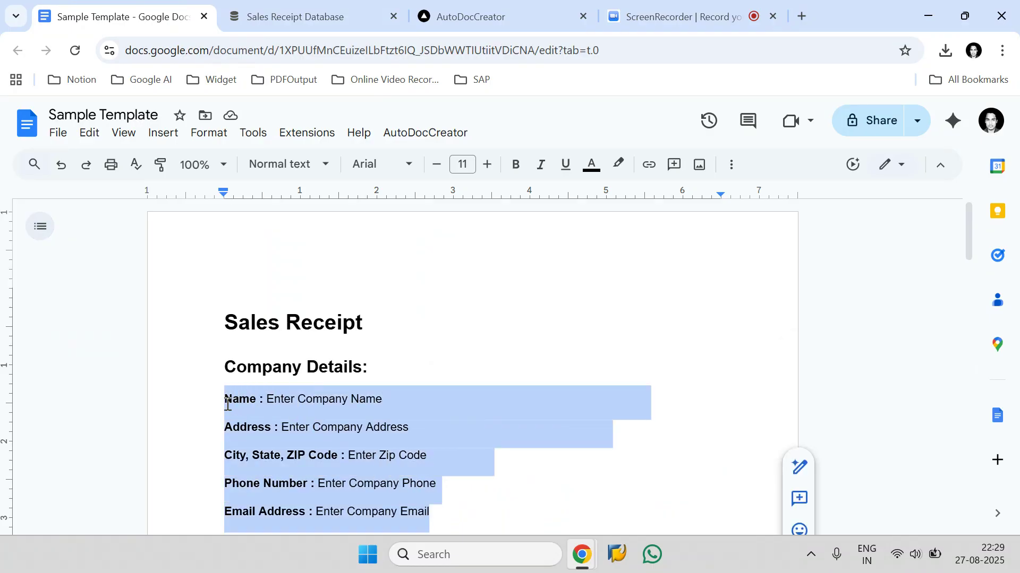
scroll(374, 428, "down", 9)
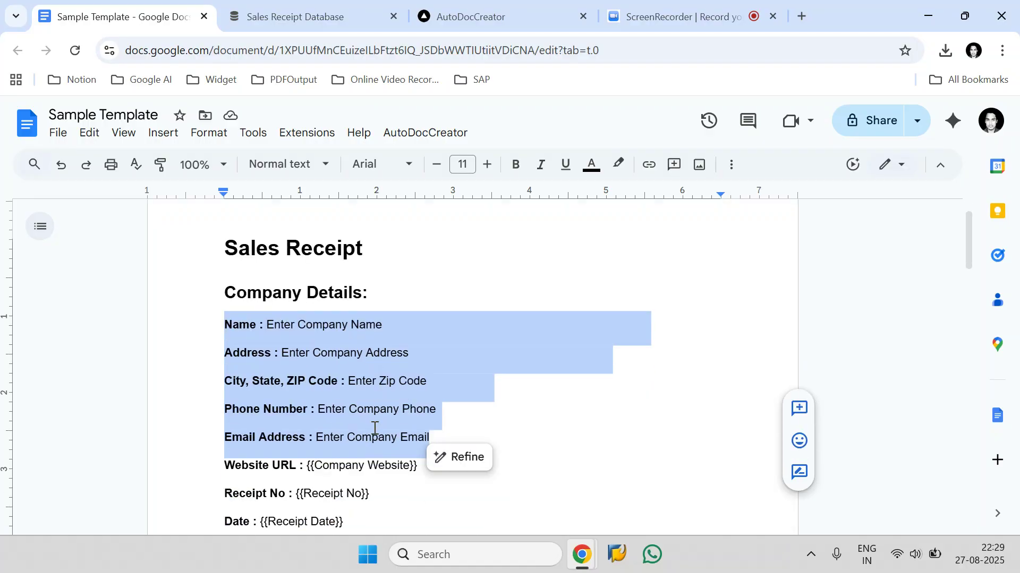
scroll(375, 429, "up", 8)
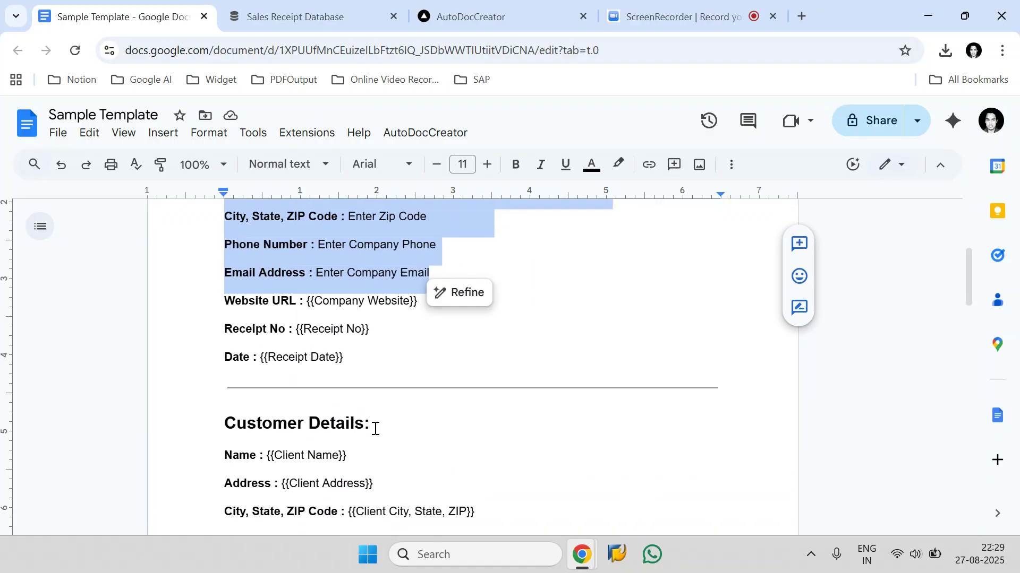
left_click(390, 377)
left_click_drag(383, 321, 271, 335)
scroll(284, 343, "up", 2)
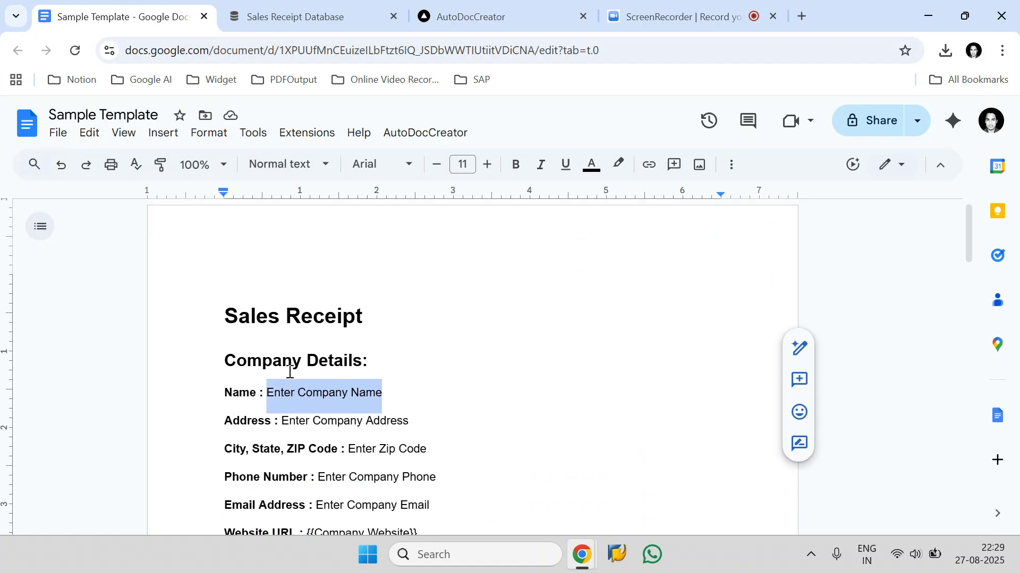
Switch to the Sales Receipt Database in Notion and review its title and company records
left_click(327, 19)
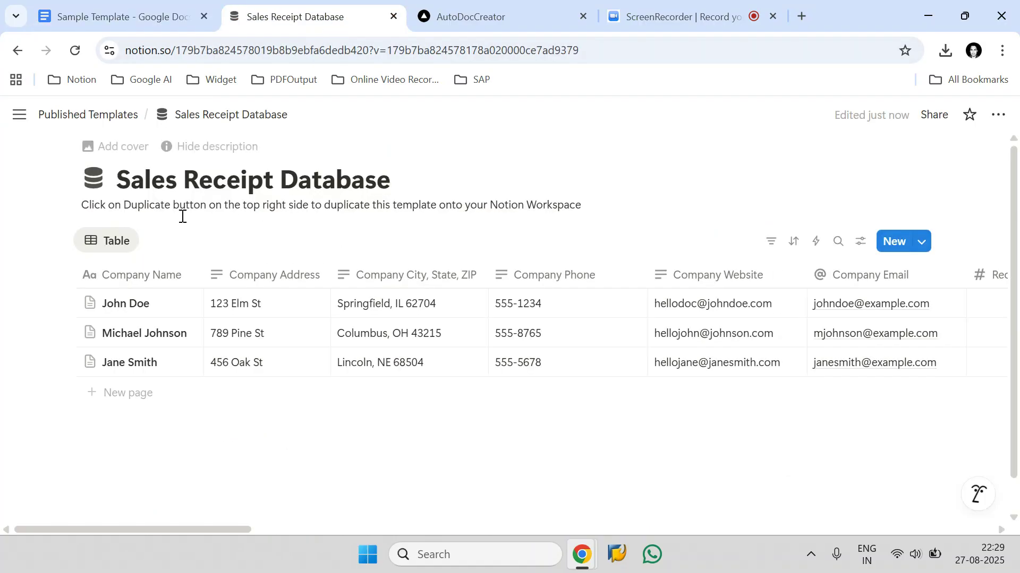
left_click_drag(117, 187, 406, 170)
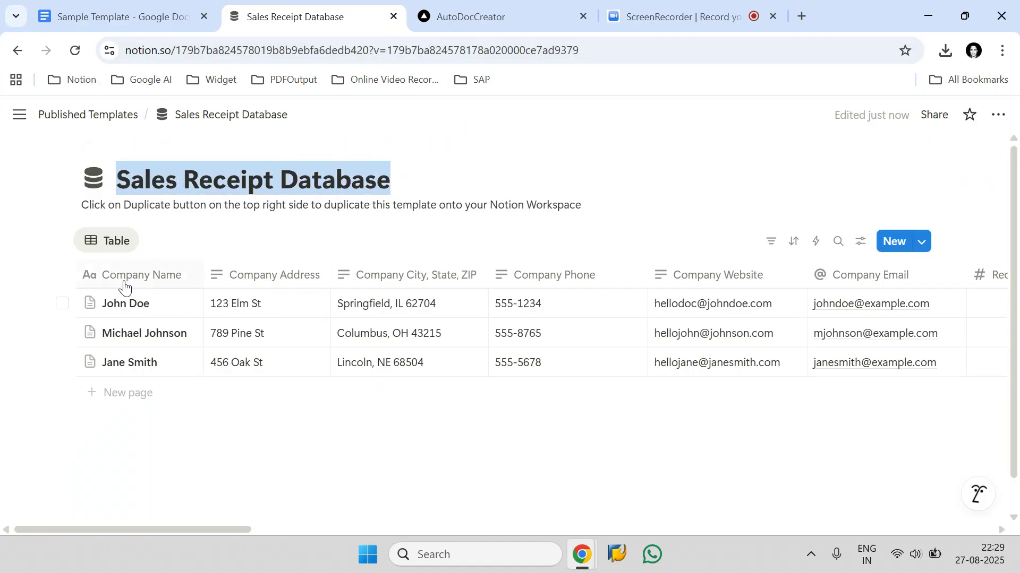
left_click(63, 306)
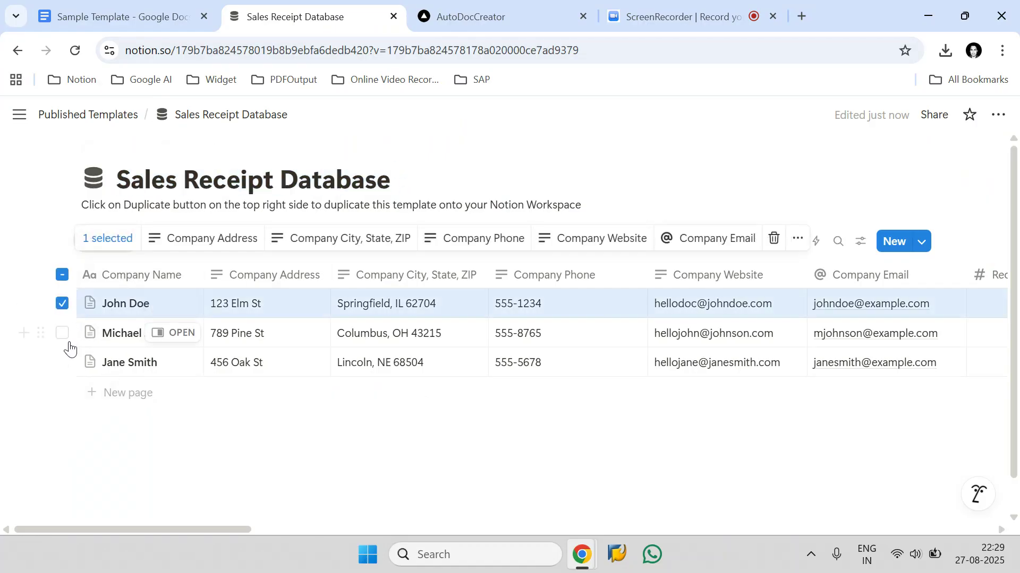
left_click(63, 333)
left_click(63, 363)
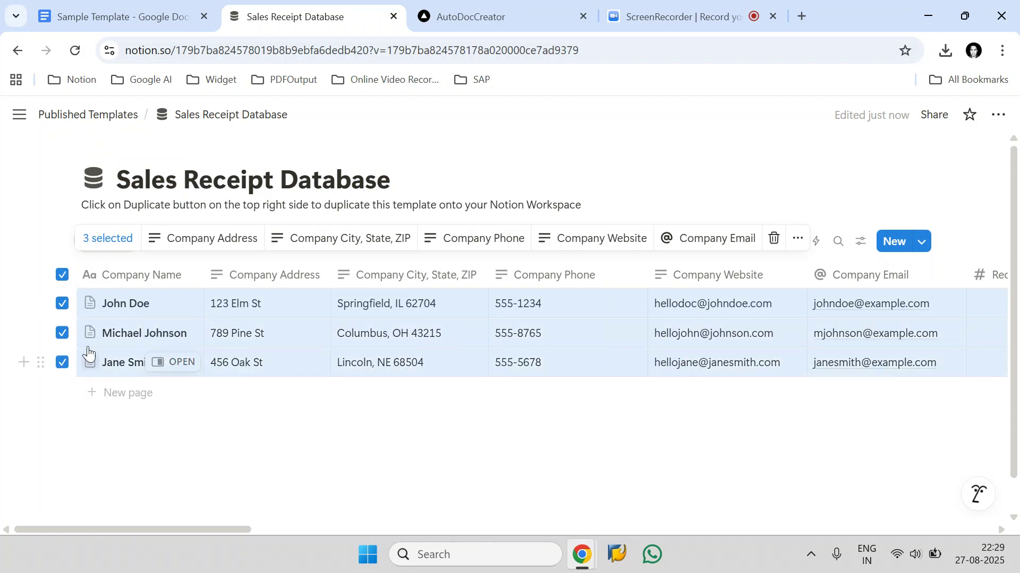
left_click(155, 430)
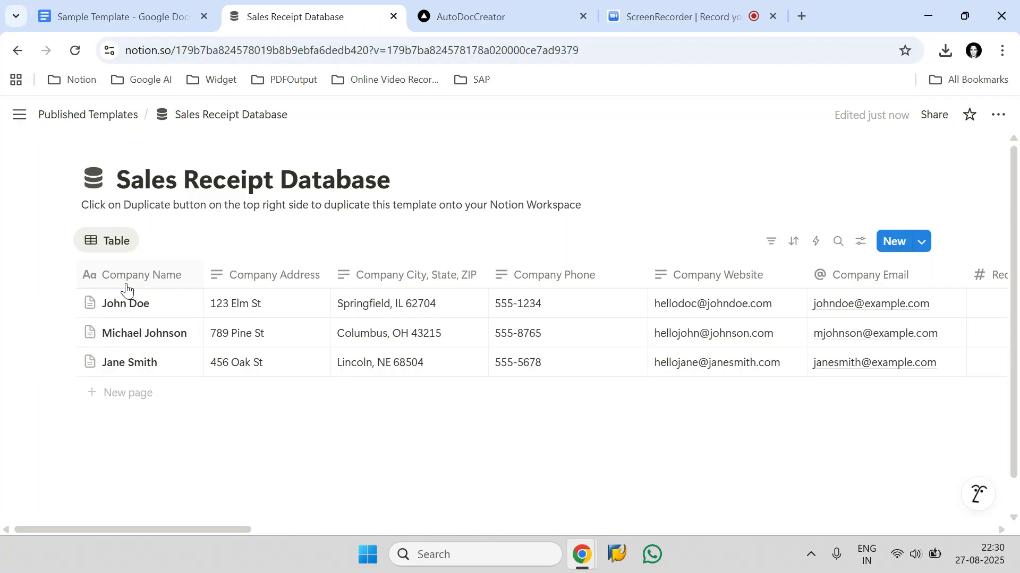
Compare the template's company name and address placeholders with the matching columns of the Notion database
left_click(124, 26)
left_click(388, 403)
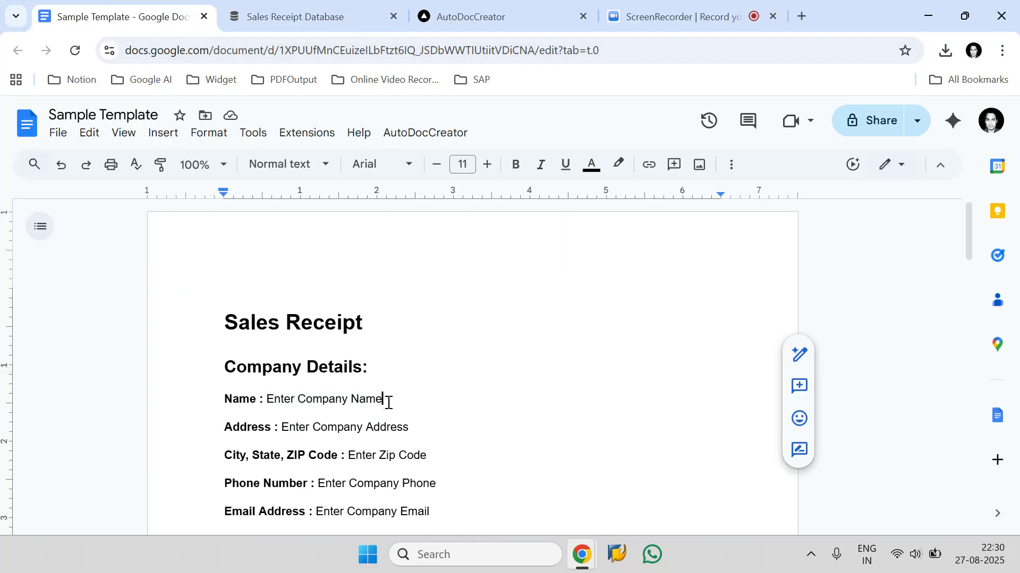
left_click_drag(391, 397, 266, 398)
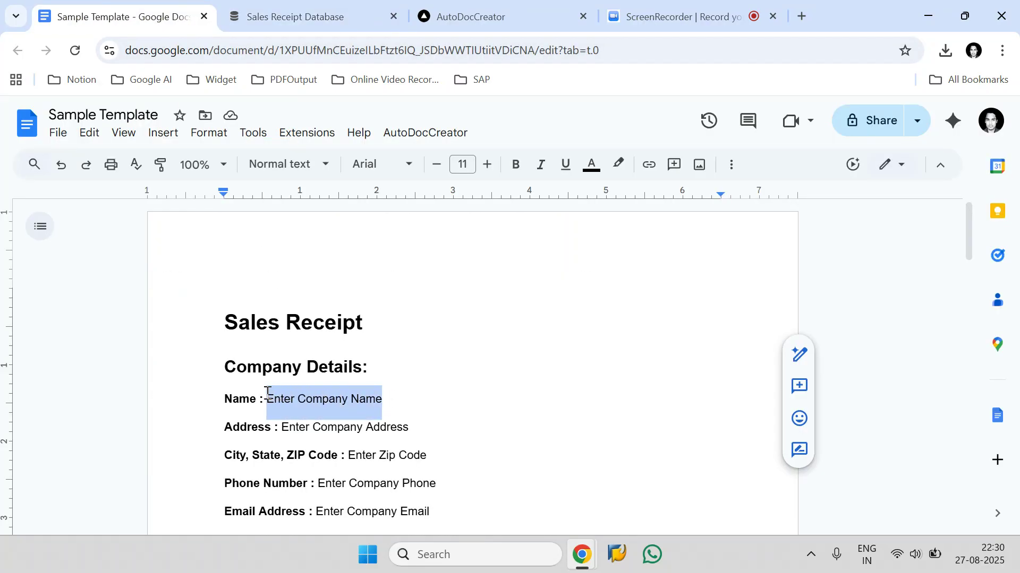
left_click(286, 17)
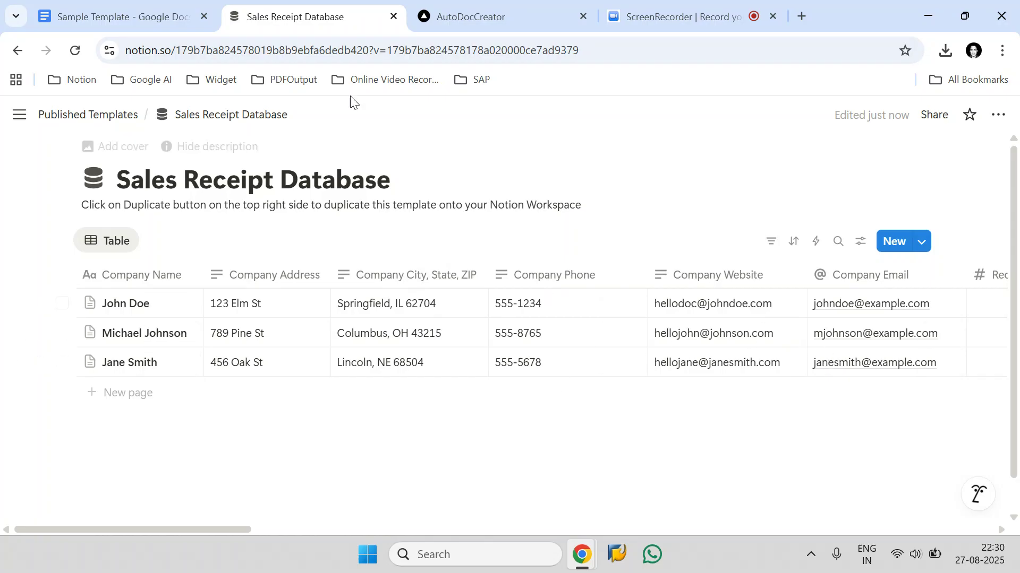
left_click(170, 7)
left_click_drag(420, 422, 289, 425)
left_click(306, 6)
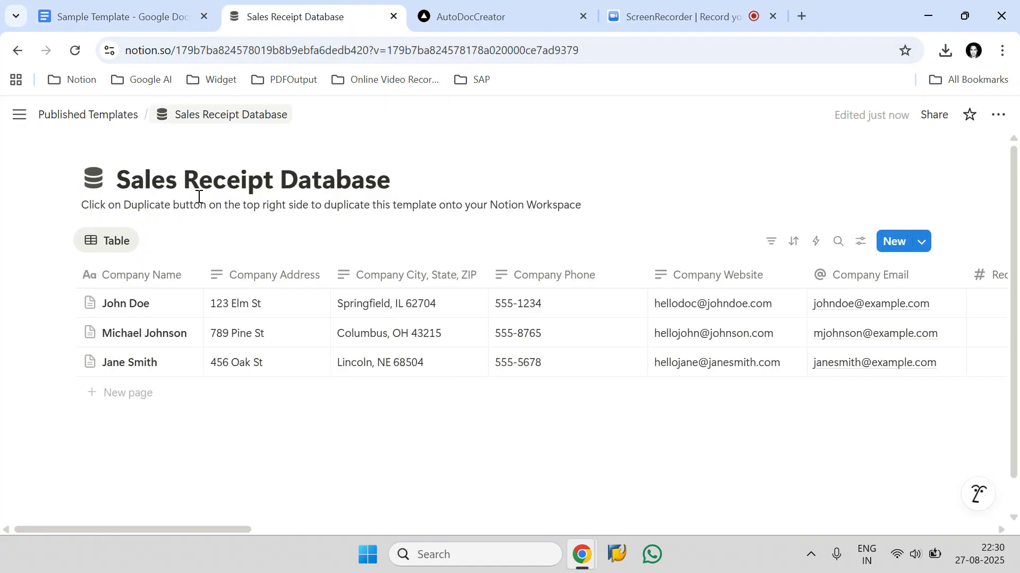
Select all records in the Notion database and review their columns through to Routing Number
left_click(62, 304)
left_click(63, 333)
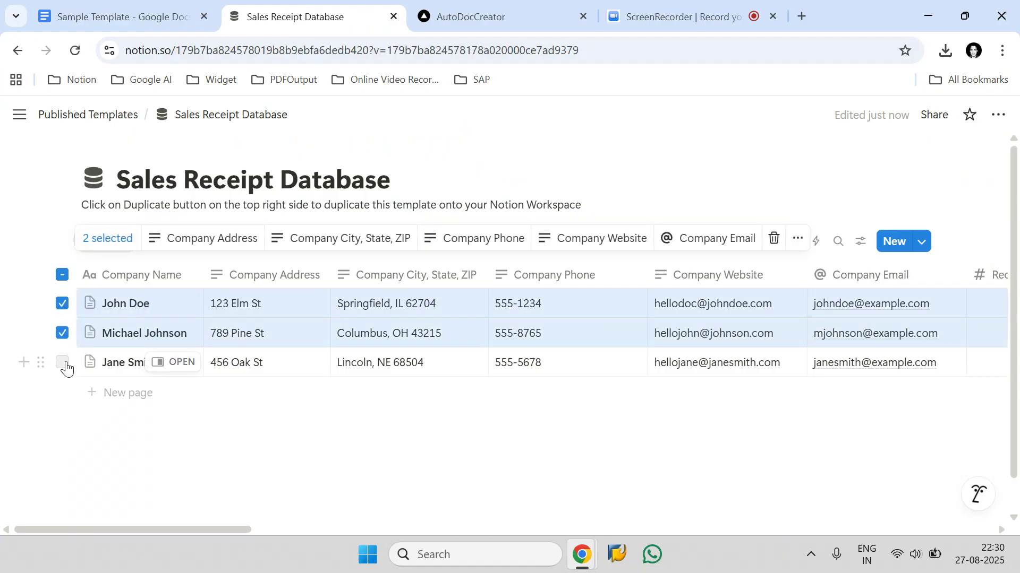
left_click(62, 363)
left_click(135, 7)
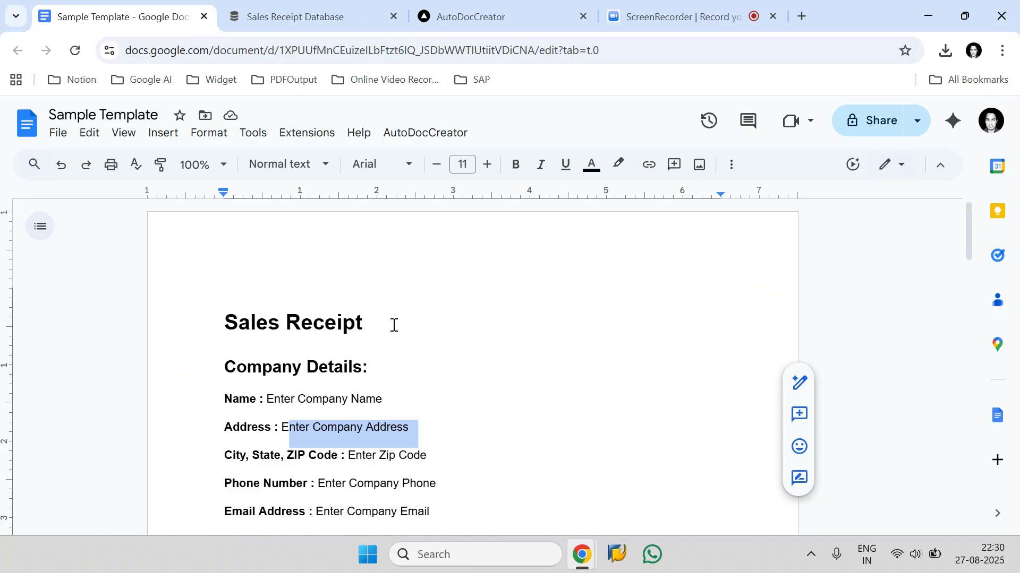
left_click(317, 16)
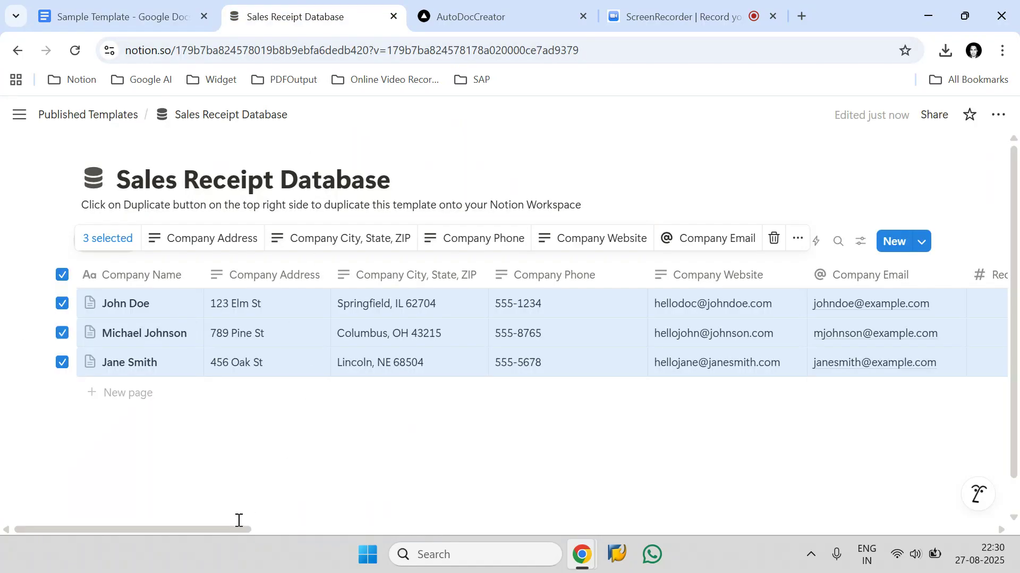
left_click_drag(215, 528, 964, 476)
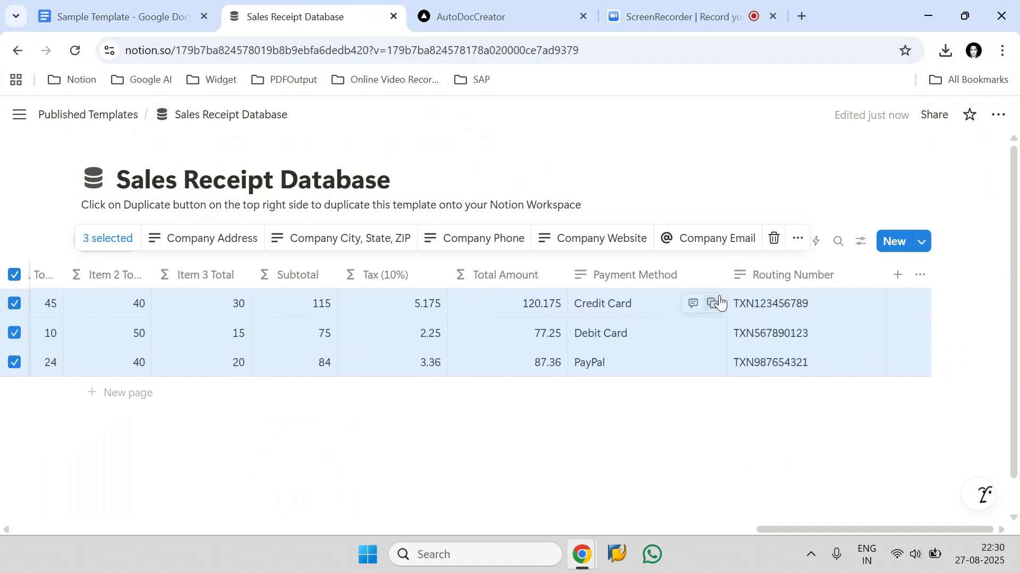
Review the AutoDocCreator commands available in the Google Docs template, and view the AutoDocCreator website
left_click(142, 13)
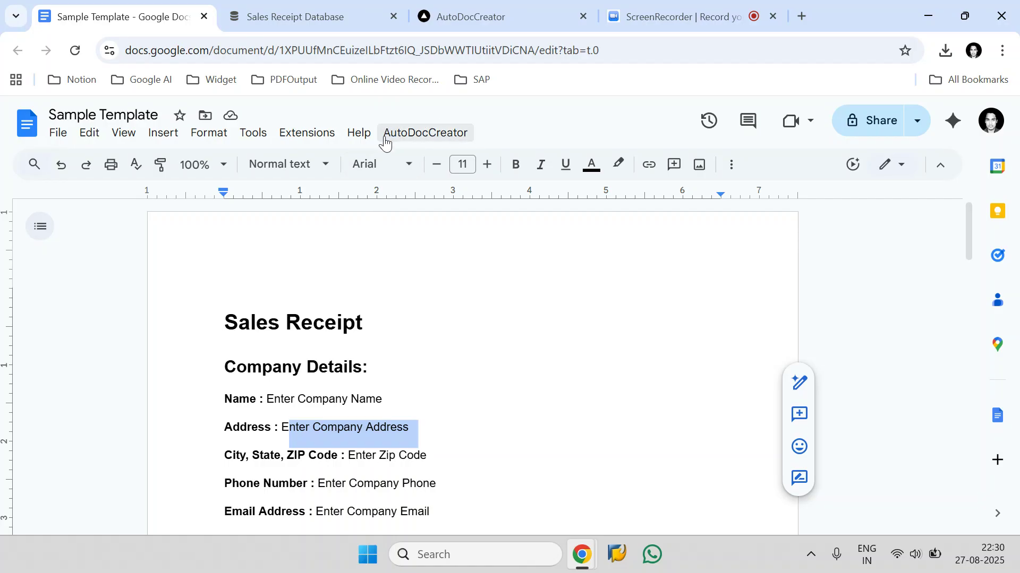
left_click(434, 139)
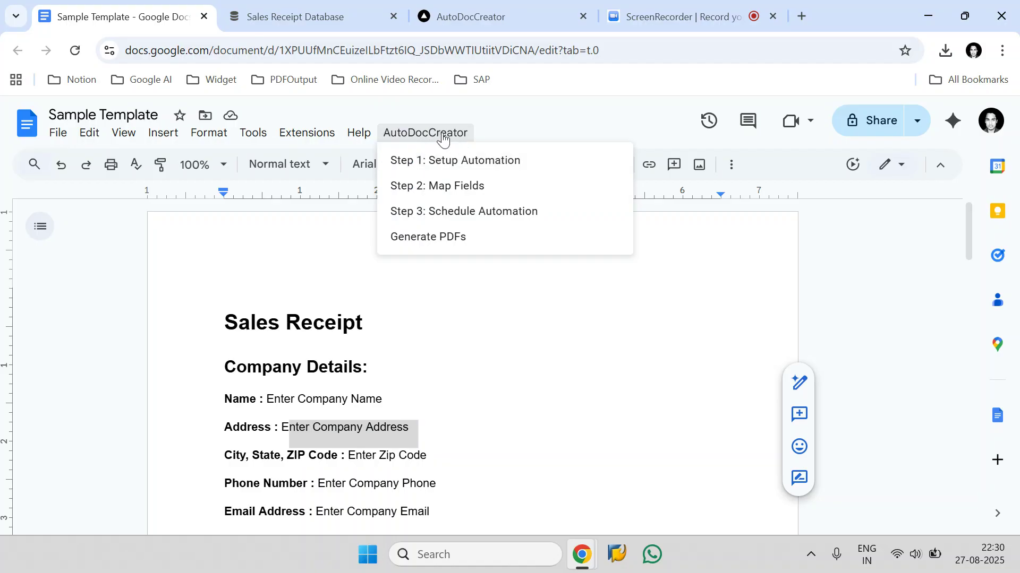
left_click(537, 116)
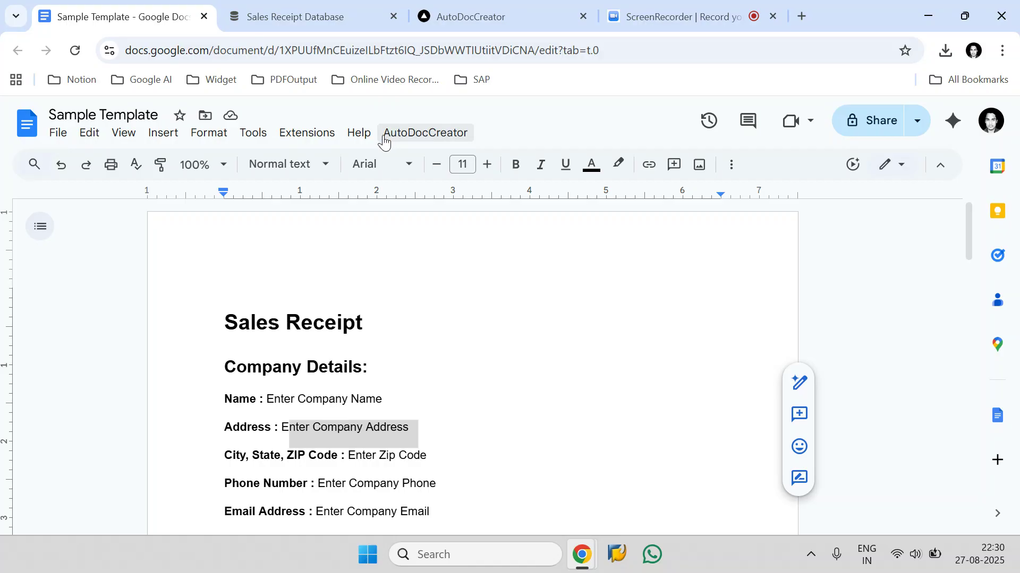
left_click(455, 16)
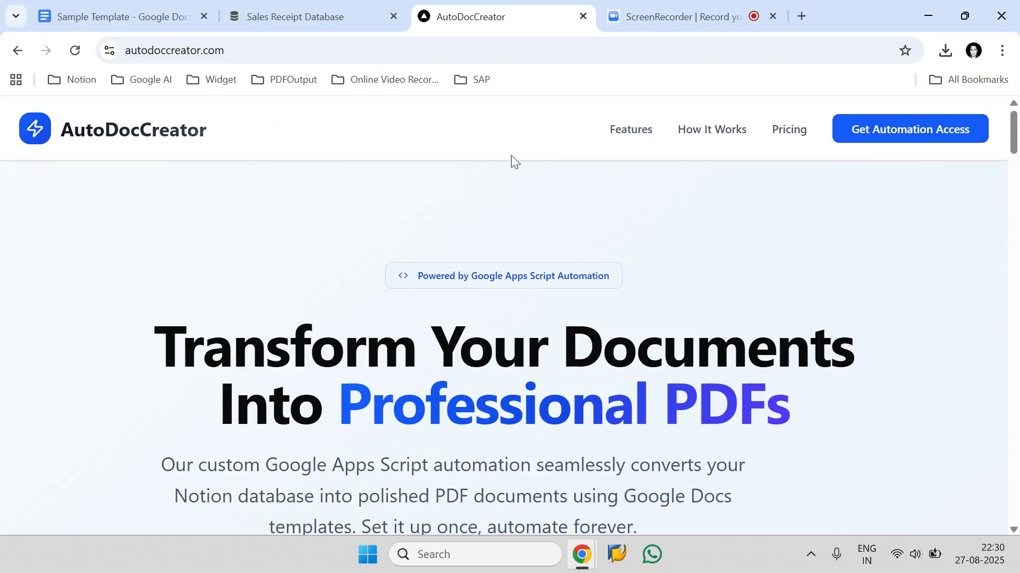
Return to the Sample Template document and open AutoDocCreator's Setup Automation dialog, authorizing the attached script
left_click(168, 6)
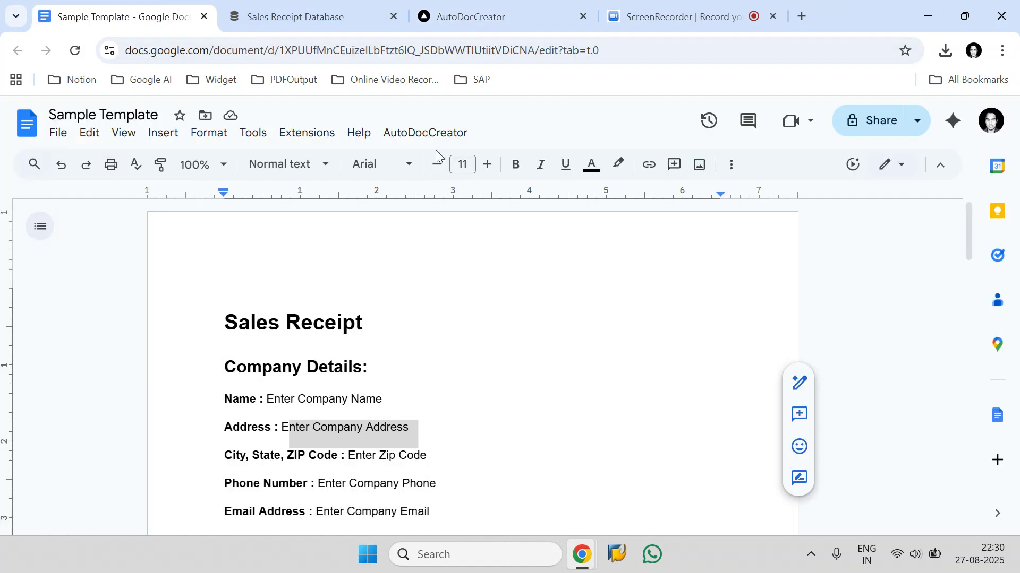
left_click(431, 136)
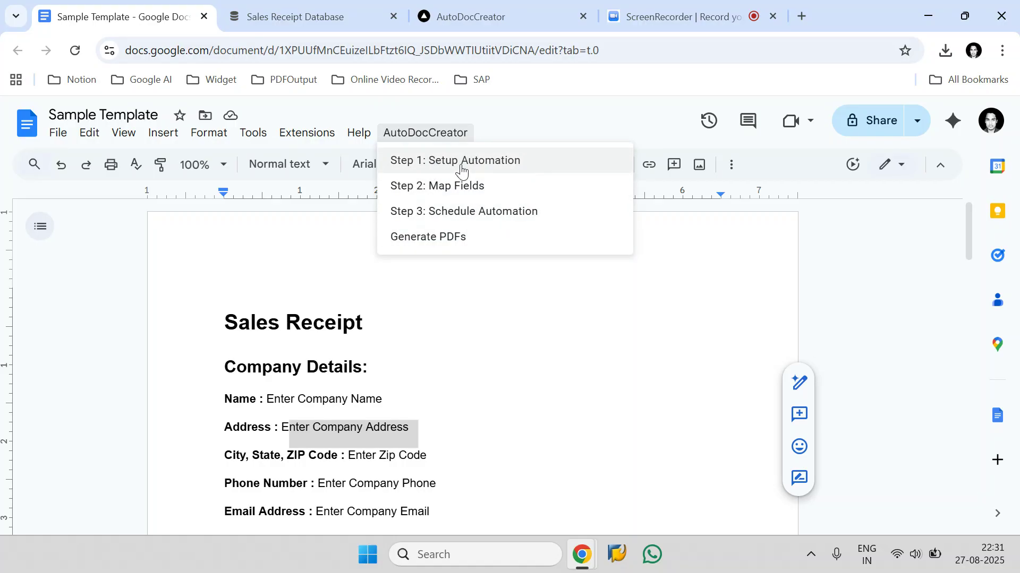
left_click(548, 168)
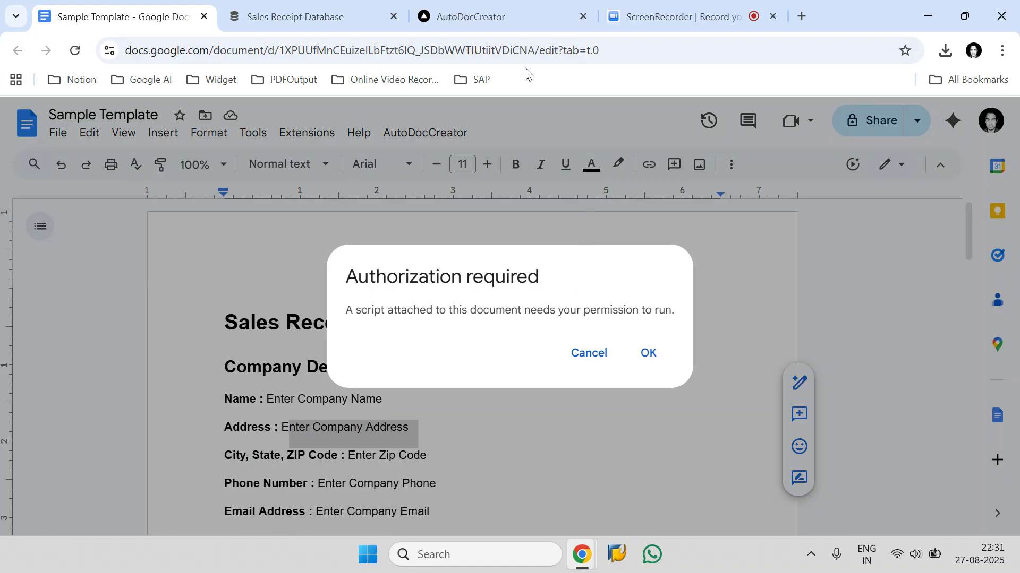
left_click(628, 6)
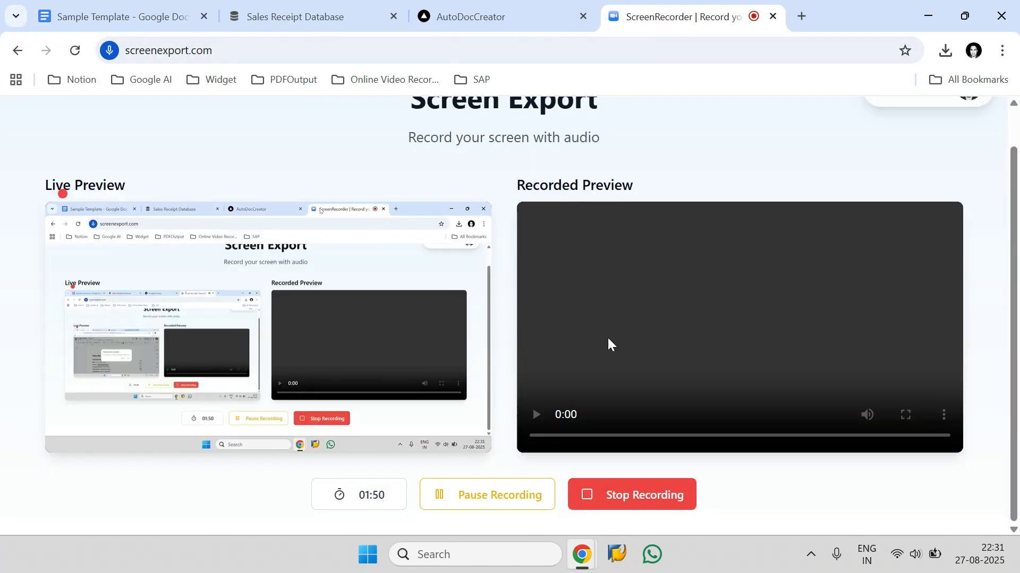
left_click(483, 489)
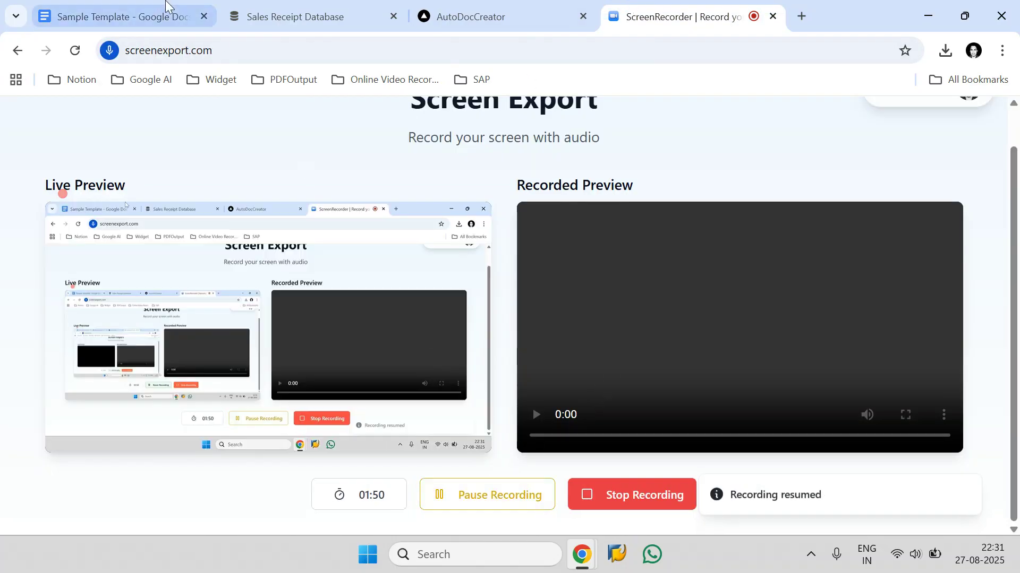
left_click(164, 11)
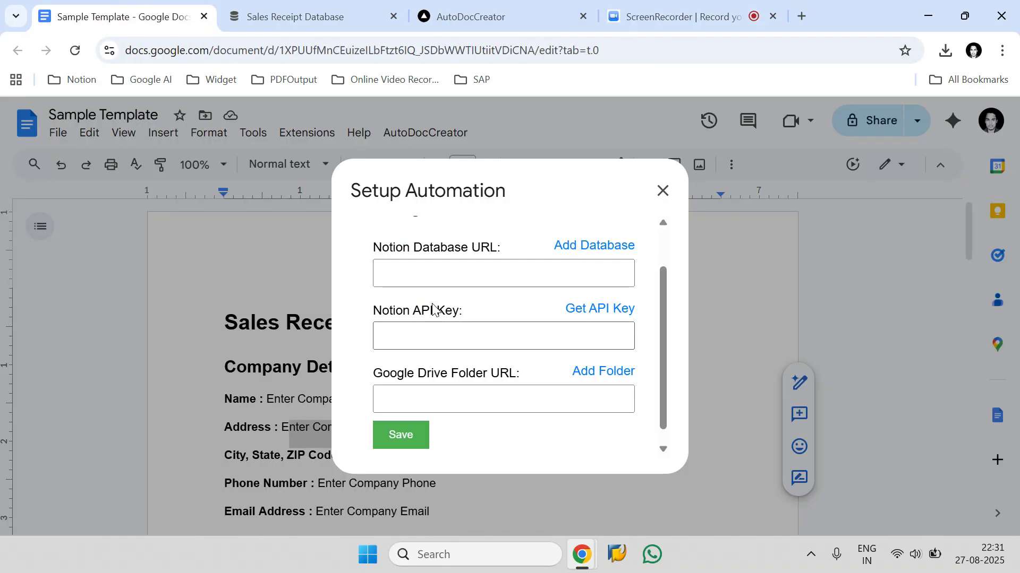
Copy the web address of the Notion Sales Receipt Database and enter it as the Notion Database URL in the automation setup
scroll(435, 276, "up", 1)
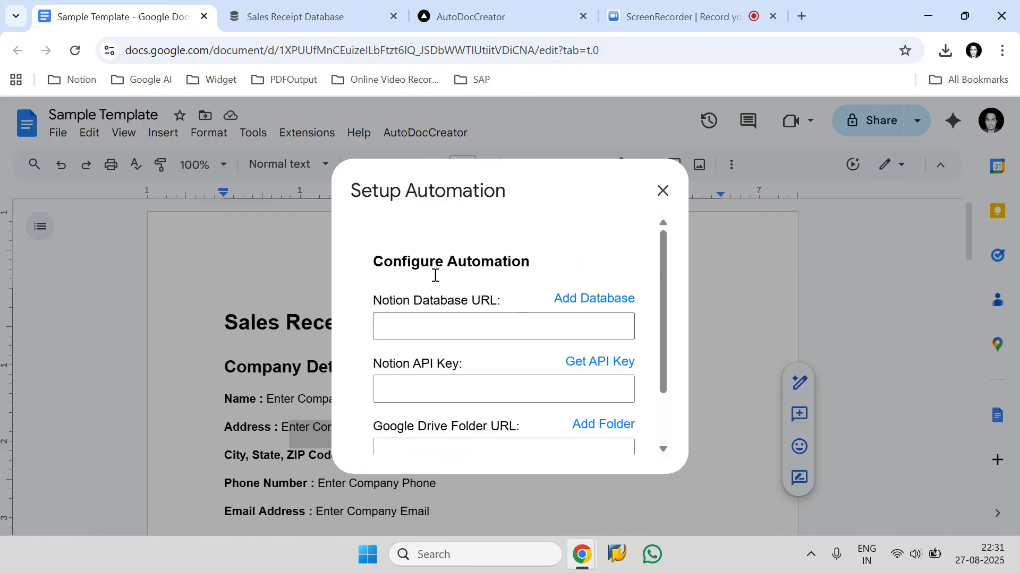
scroll(434, 275, "down", 1)
left_click(411, 251)
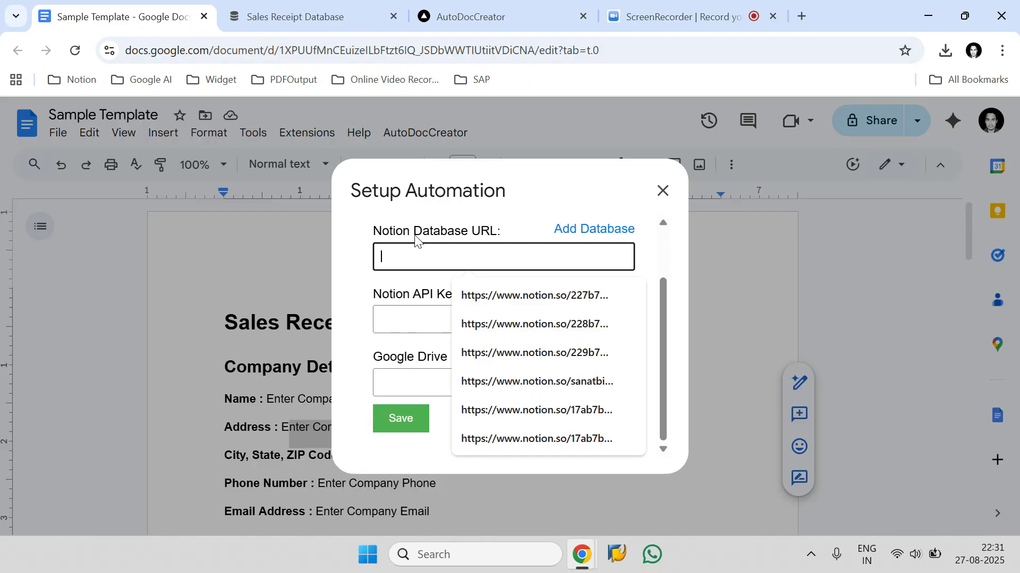
left_click(307, 16)
left_click(428, 173)
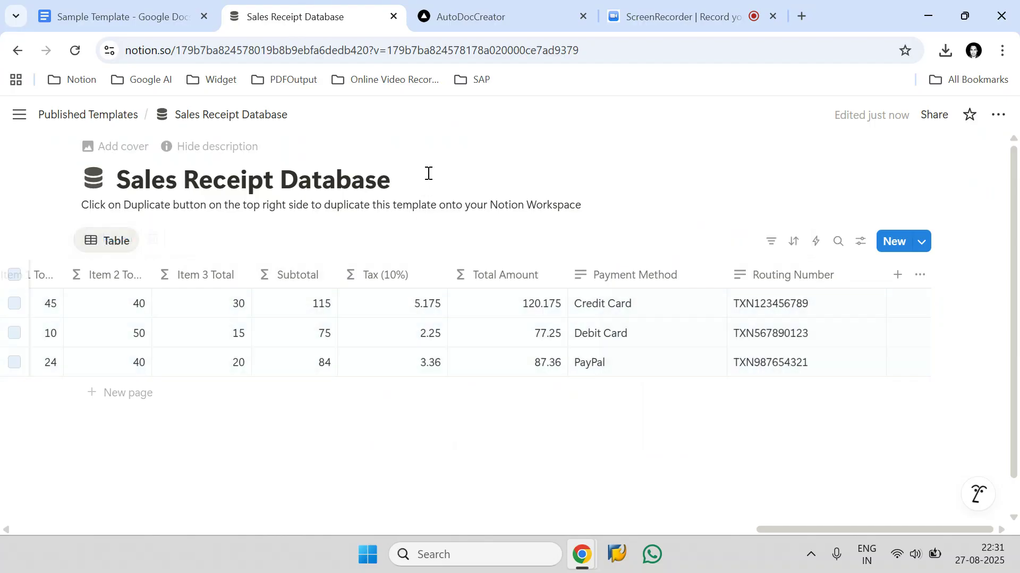
left_click(587, 49)
right_click(451, 49)
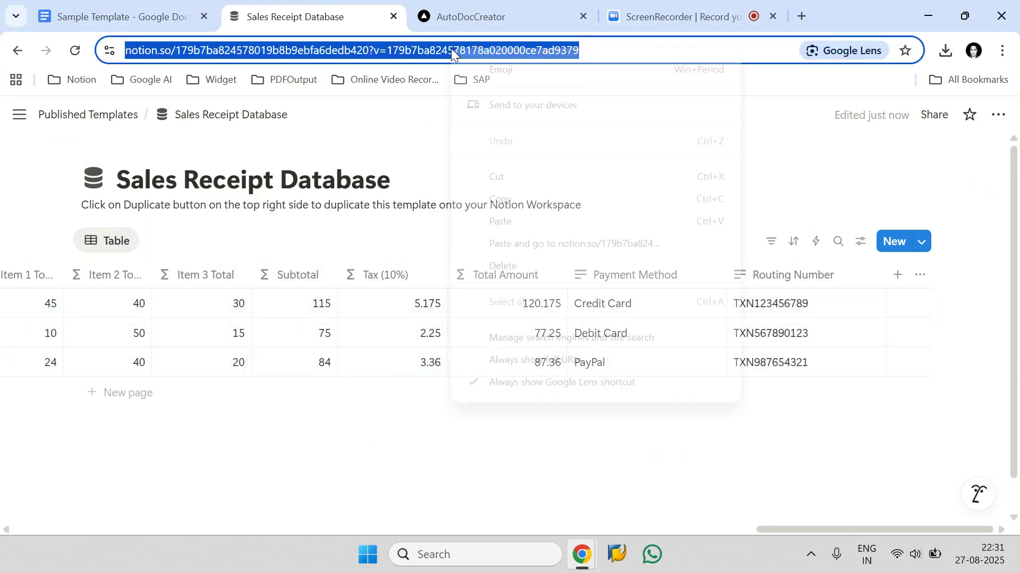
left_click(493, 199)
left_click(170, 16)
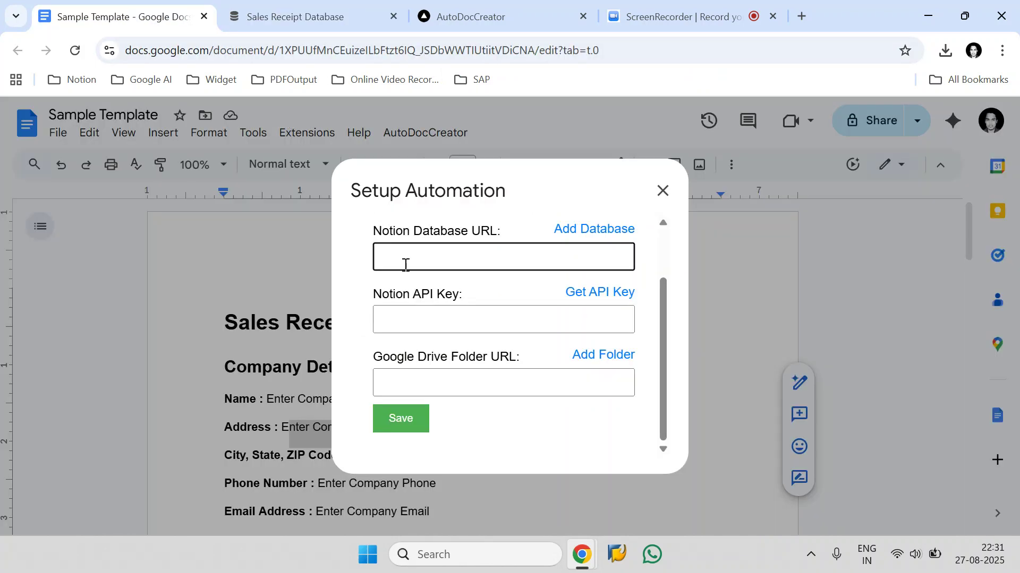
right_click(406, 264)
left_click(437, 357)
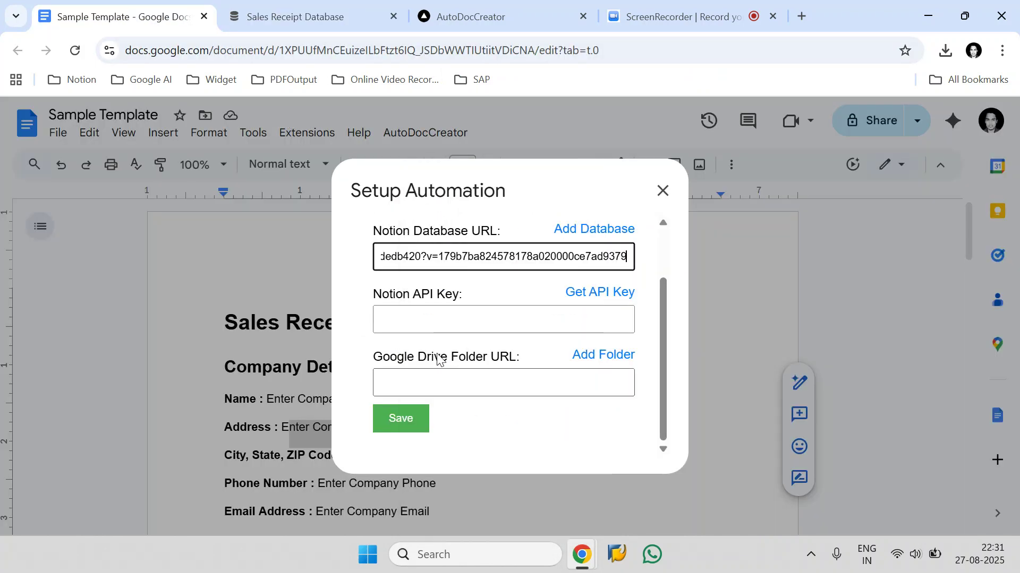
left_click(395, 304)
left_click_drag(371, 297, 479, 299)
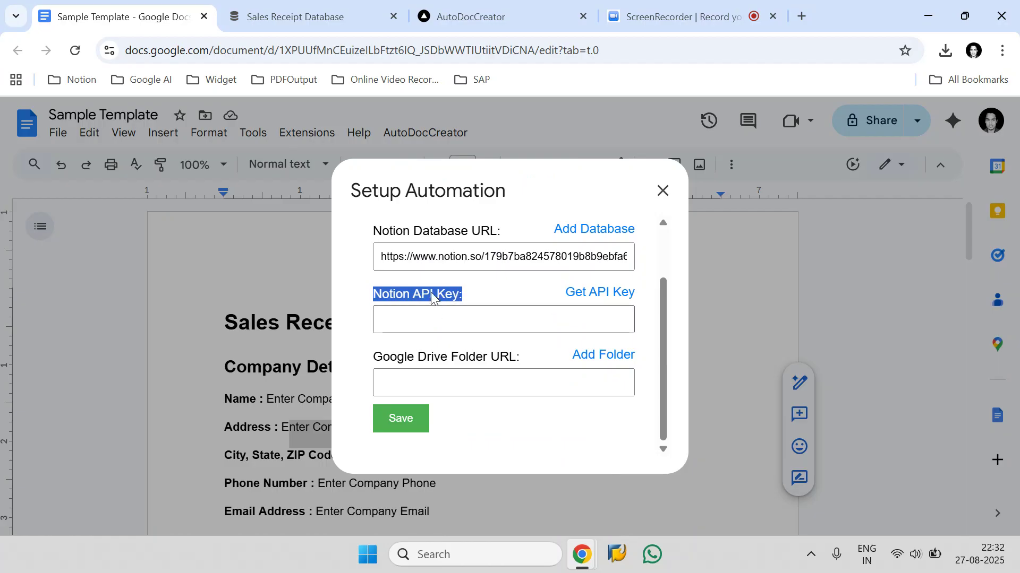
left_click(486, 303)
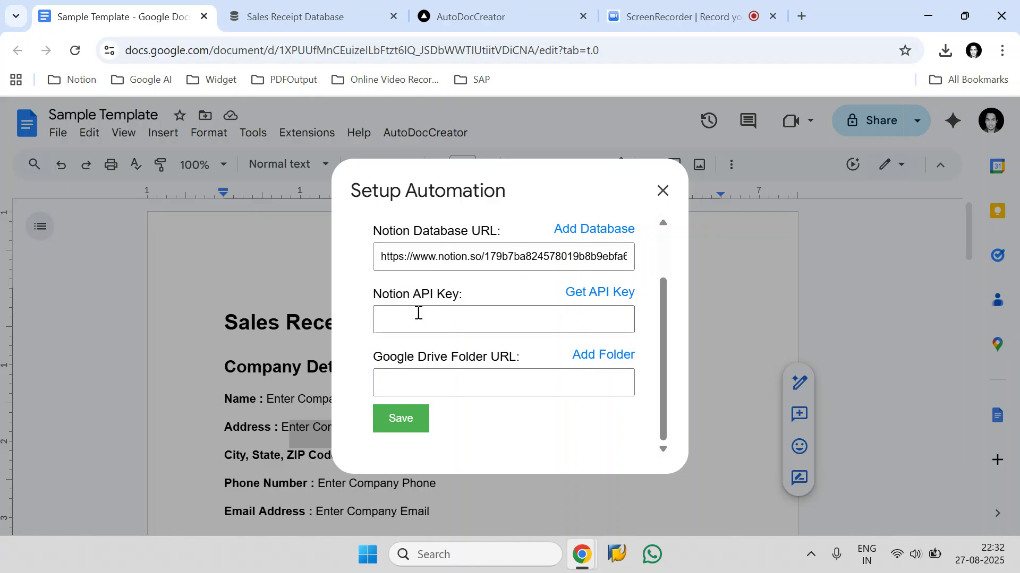
Create a new Notion integration named Sales Receipts Key, associated with The Accountant Guy workspace
left_click(603, 296)
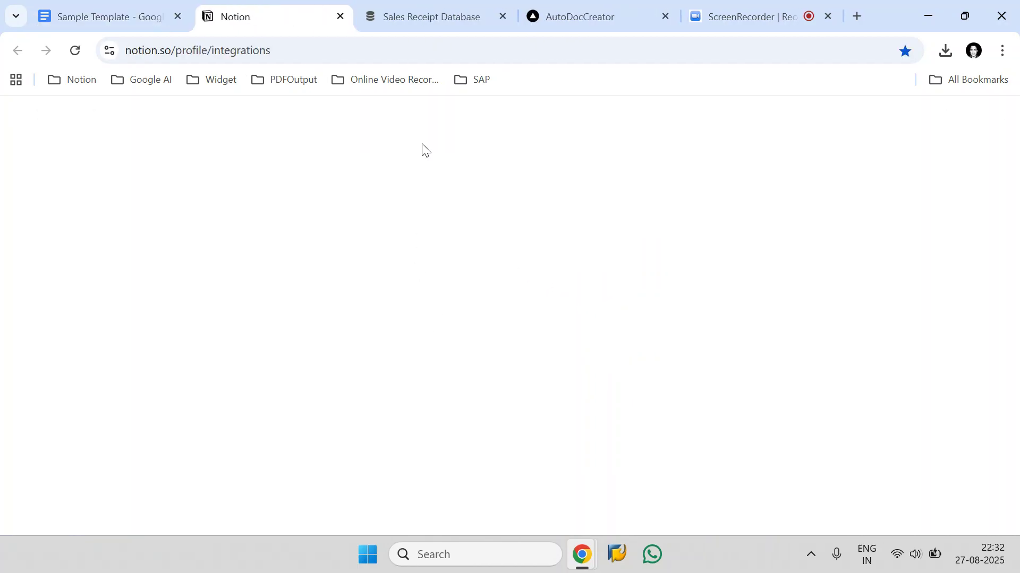
left_click(412, 21)
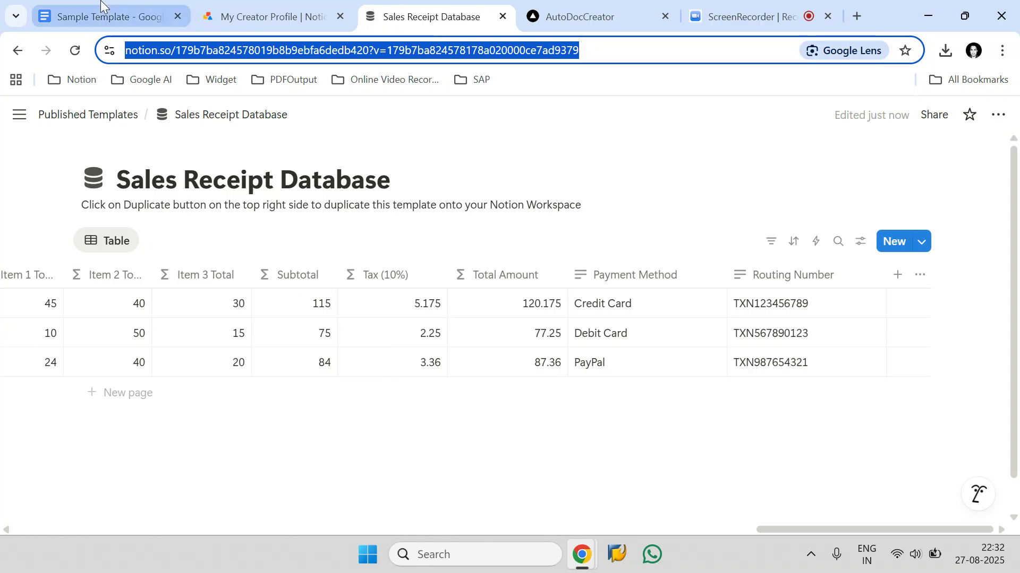
left_click(111, 17)
left_click(264, 18)
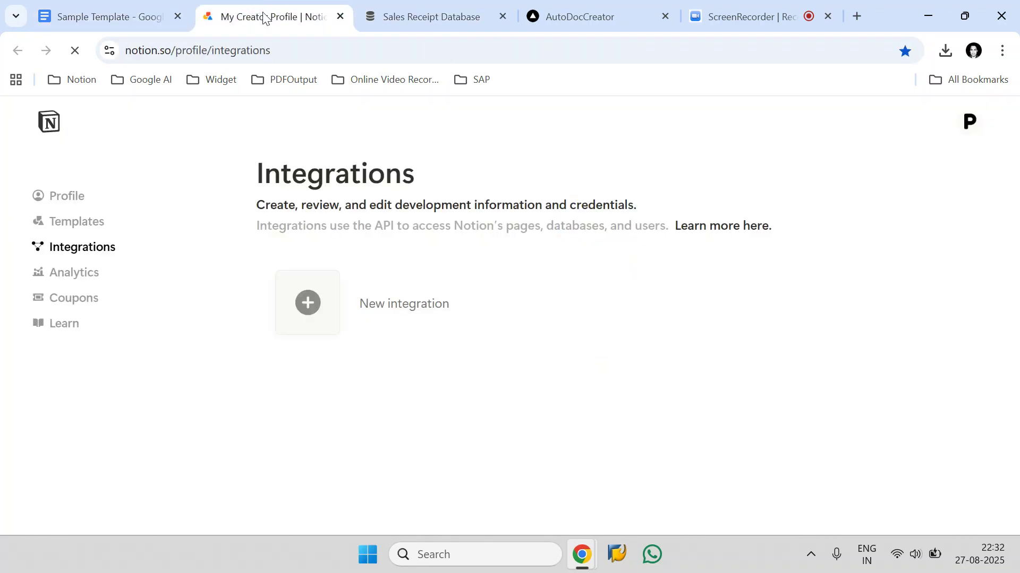
left_click(325, 316)
left_click(322, 222)
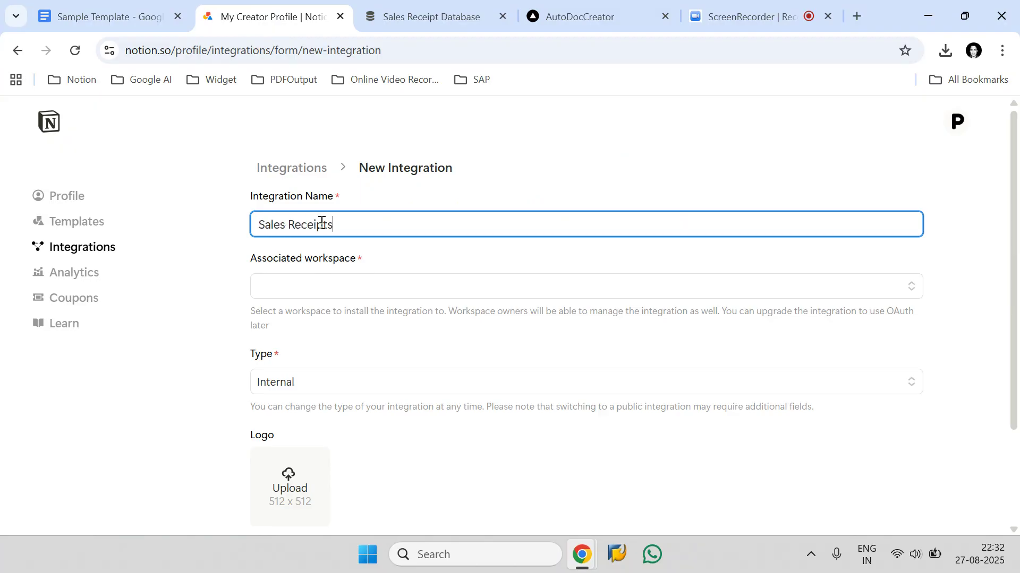
left_click(324, 283)
left_click(318, 314)
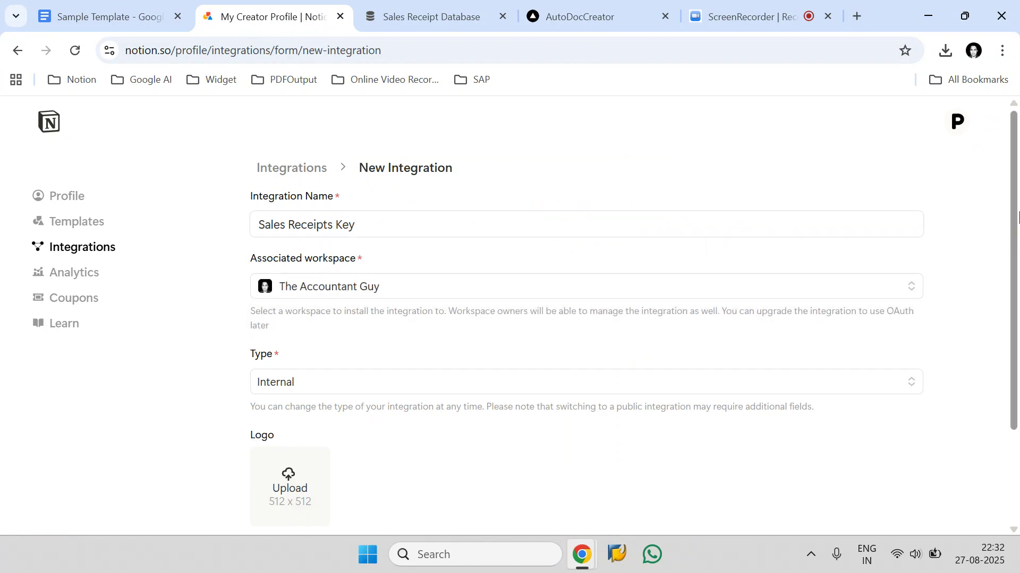
scroll(976, 405, "down", 3)
left_click(907, 432)
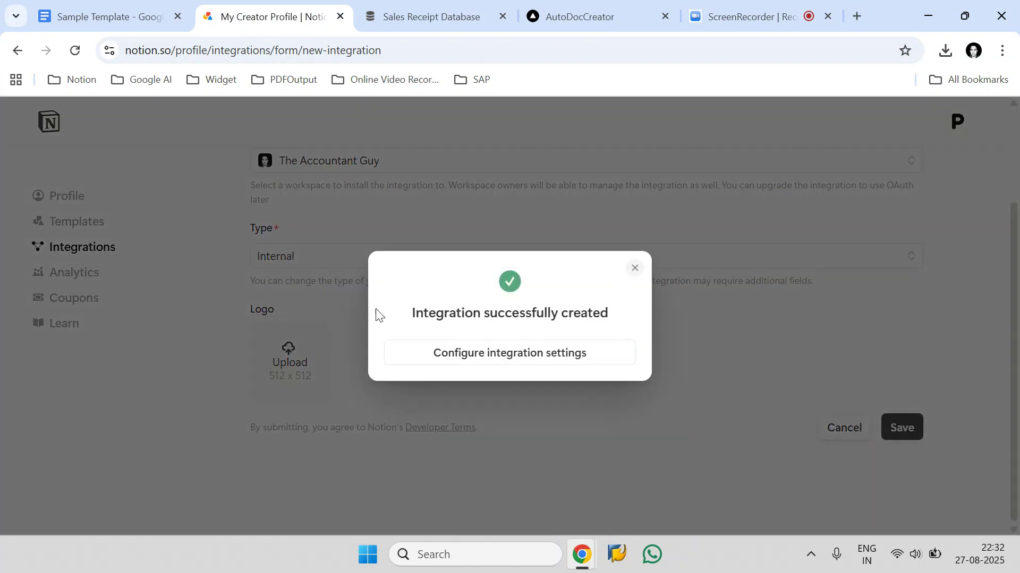
Copy the internal integration secret from the new integration's settings and paste it as the Notion API Key in the automation setup
left_click(443, 359)
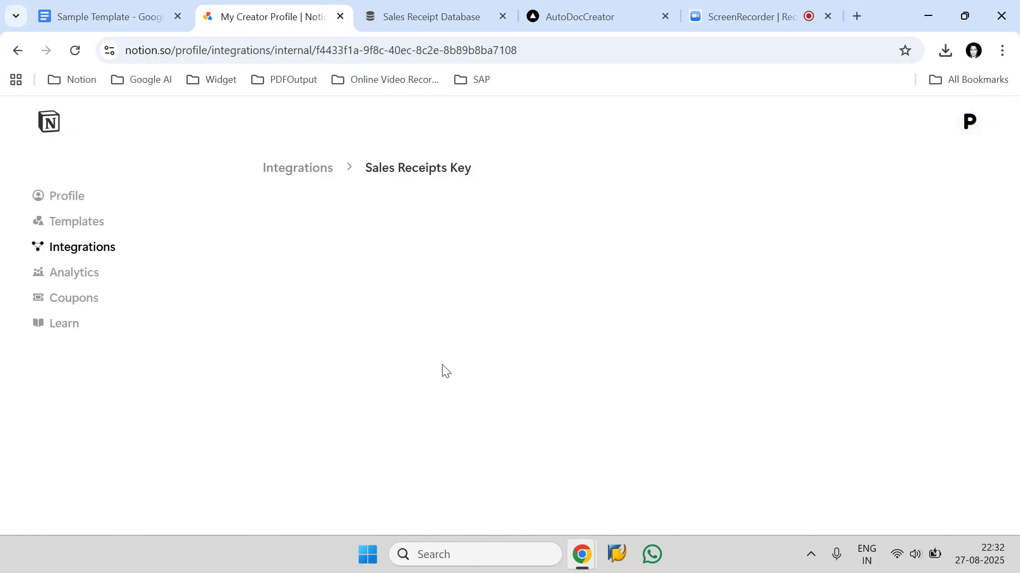
left_click_drag(250, 322, 460, 317)
scroll(460, 318, "down", 3)
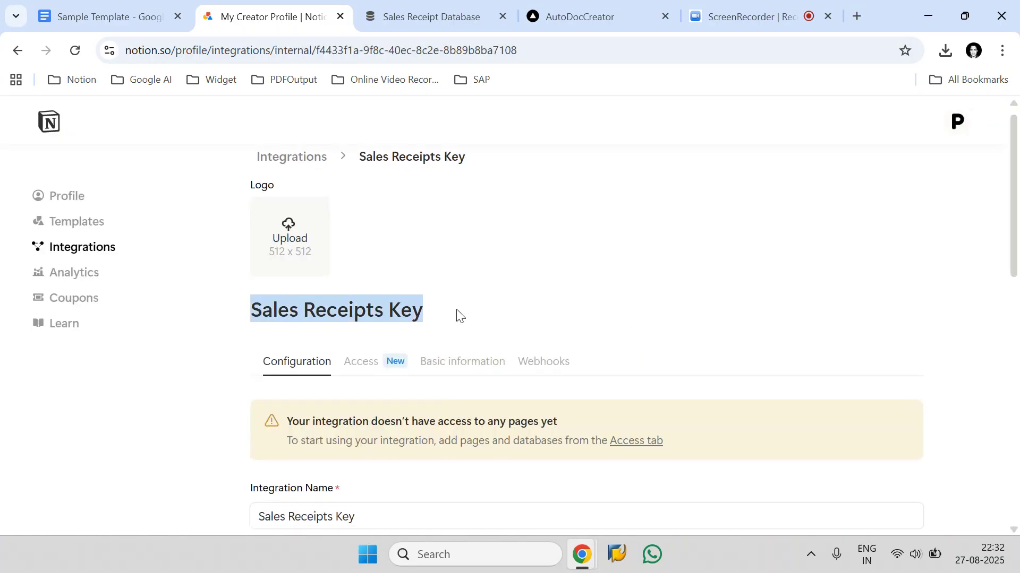
left_click_drag(240, 411, 381, 399)
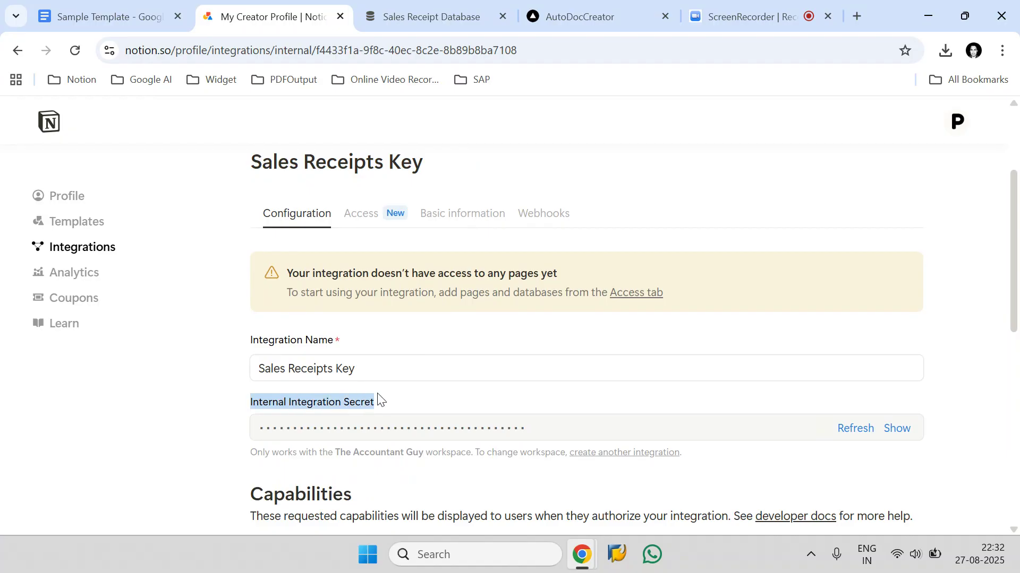
left_click(901, 433)
left_click(885, 437)
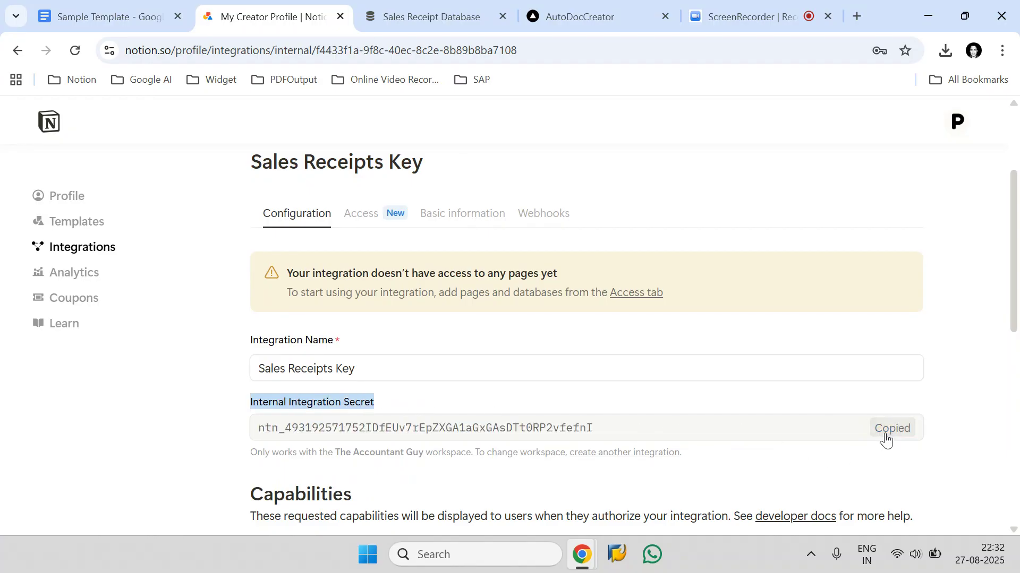
left_click(164, 5)
left_click(387, 309)
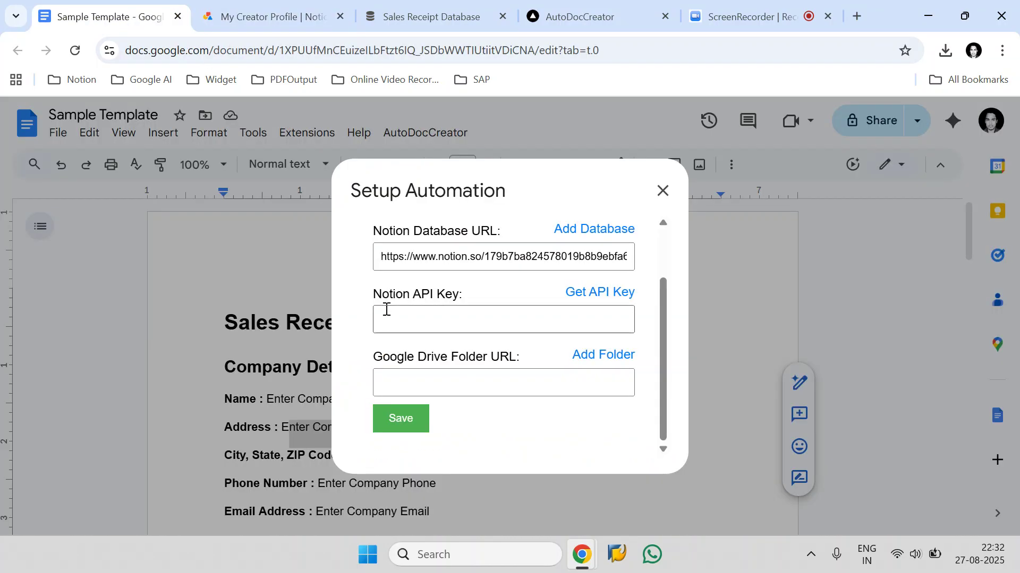
right_click(389, 321)
left_click(433, 371)
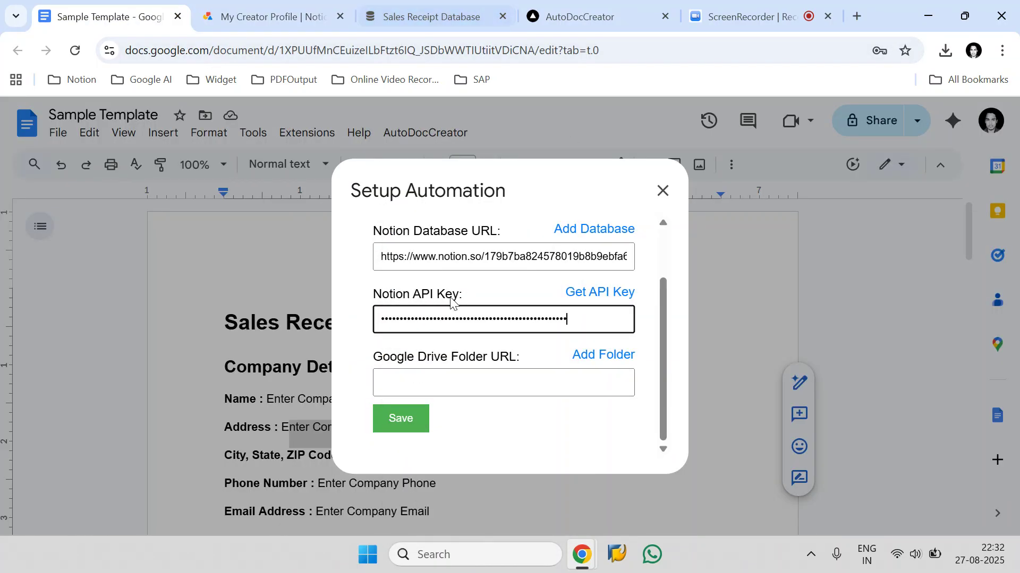
Search for "Sales" among the connections of the Notion Sales Receipt Database and connect the Sales Receipts Key integration
left_click(450, 14)
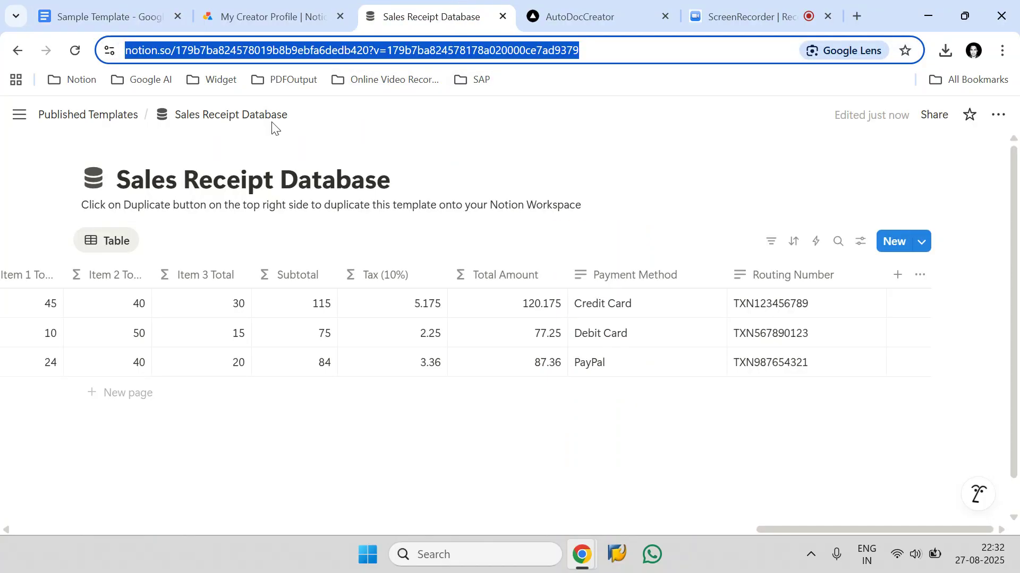
left_click(997, 116)
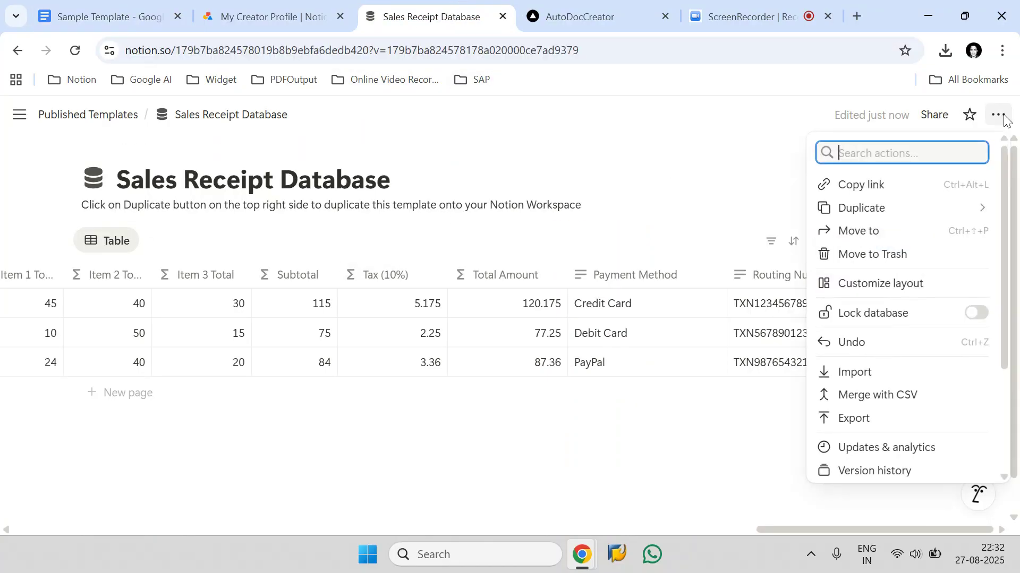
scroll(933, 253, "down", 3)
mouse_move(899, 372)
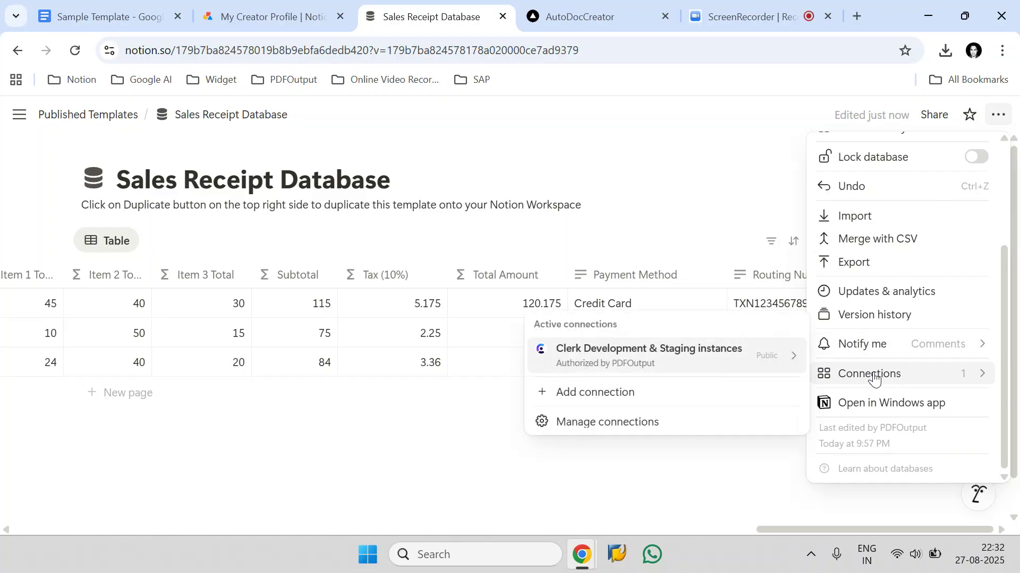
left_click(611, 391)
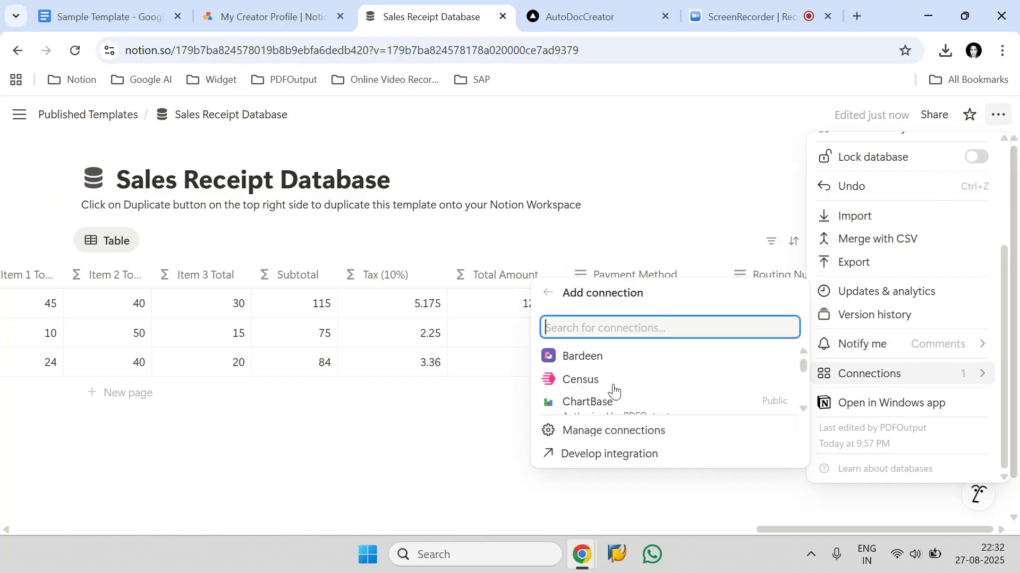
type("Sales")
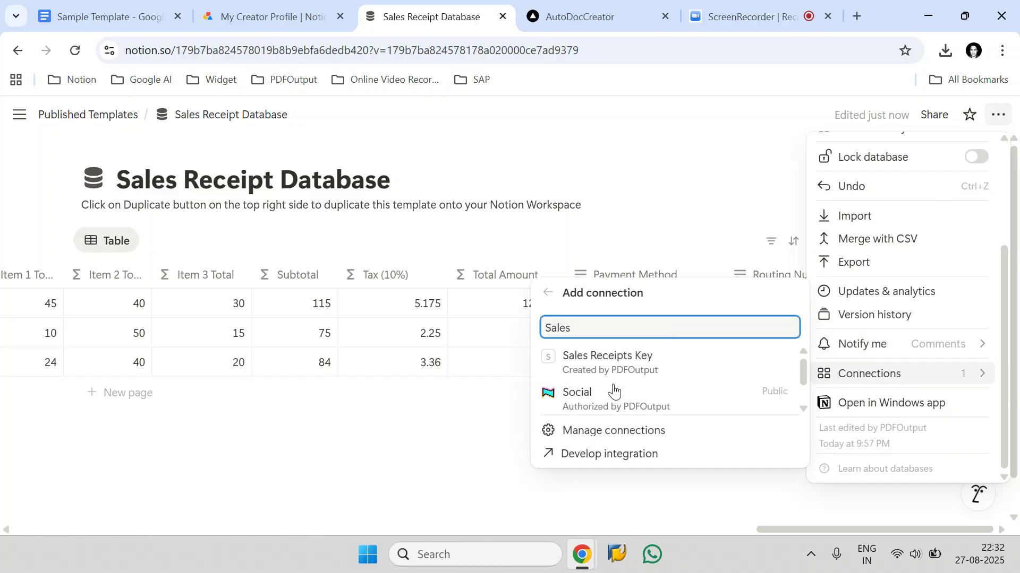
left_click(711, 373)
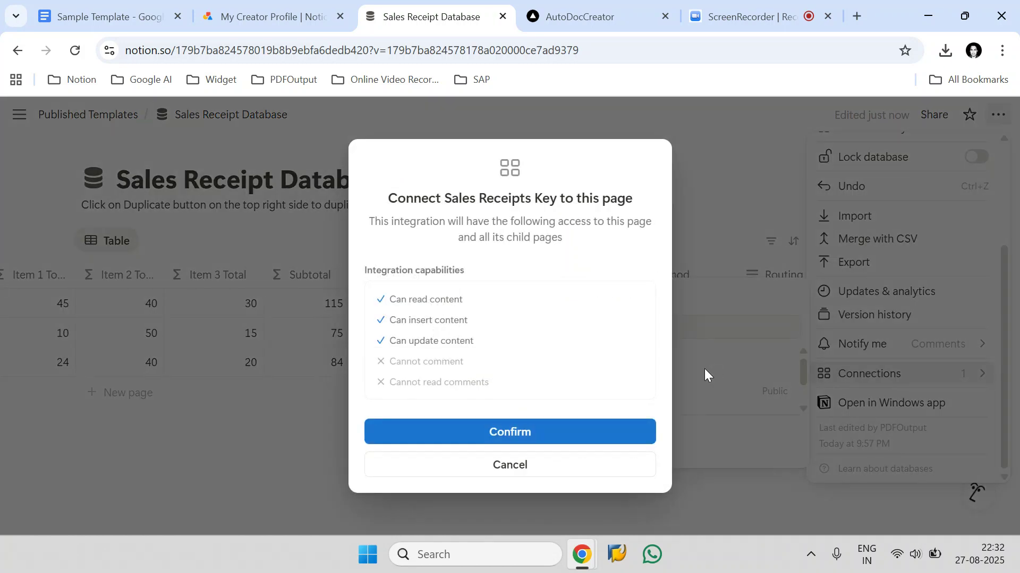
left_click(570, 433)
mouse_move(823, 373)
mouse_move(642, 353)
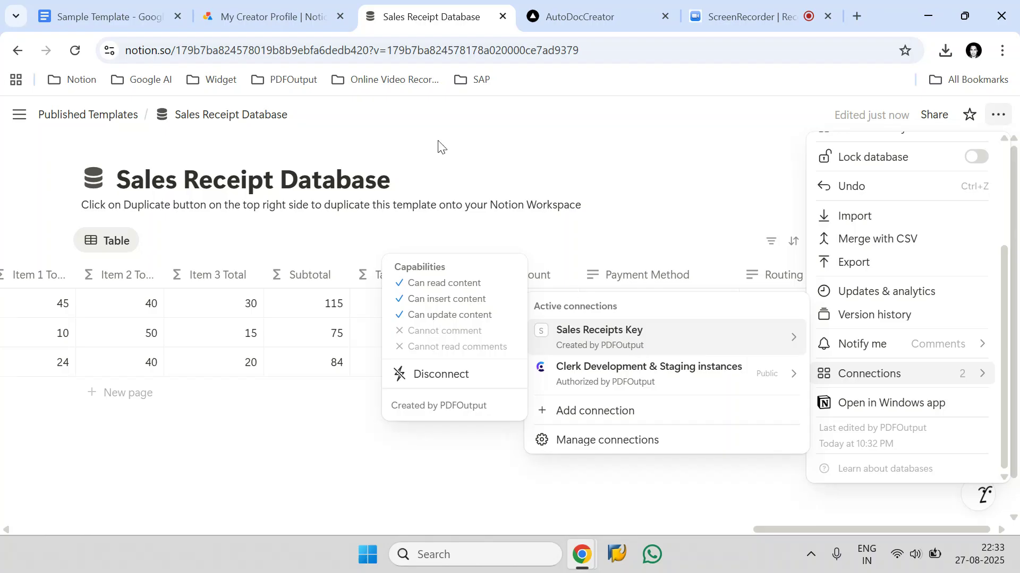
Return to the Setup Automation dialog in Sample Template and select the Google Drive Folder URL field
left_click(145, 12)
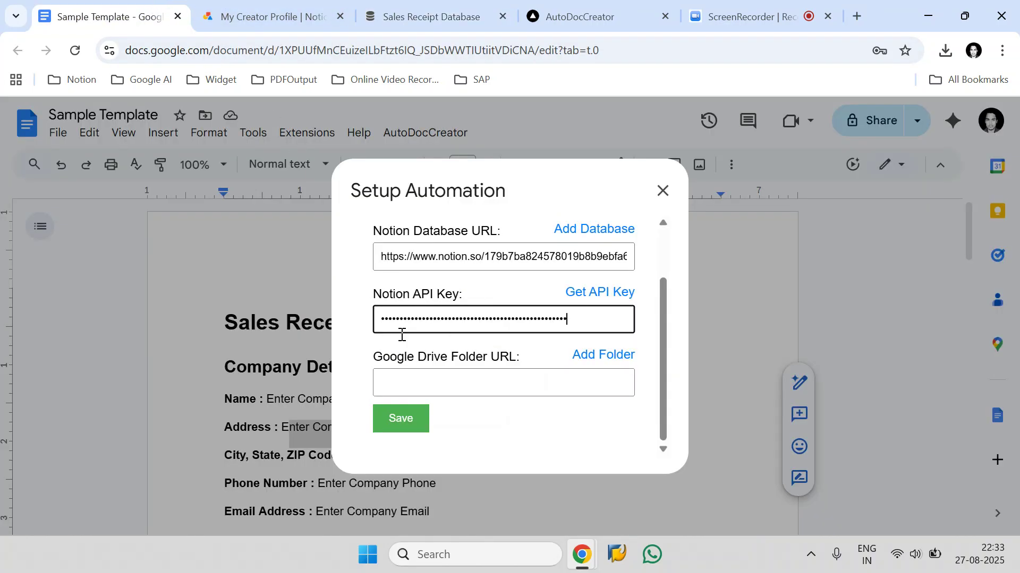
left_click_drag(374, 357, 540, 355)
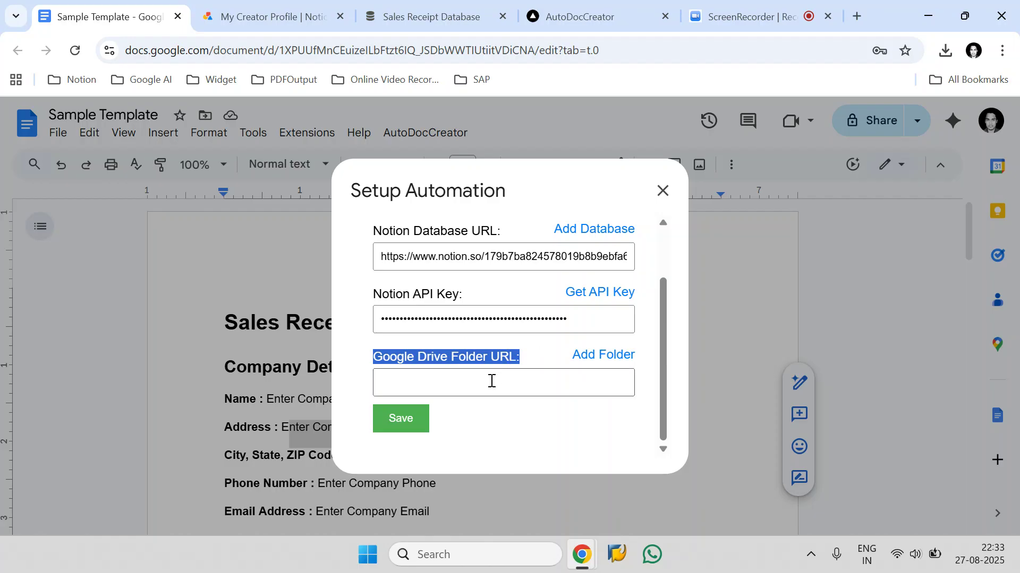
left_click(462, 389)
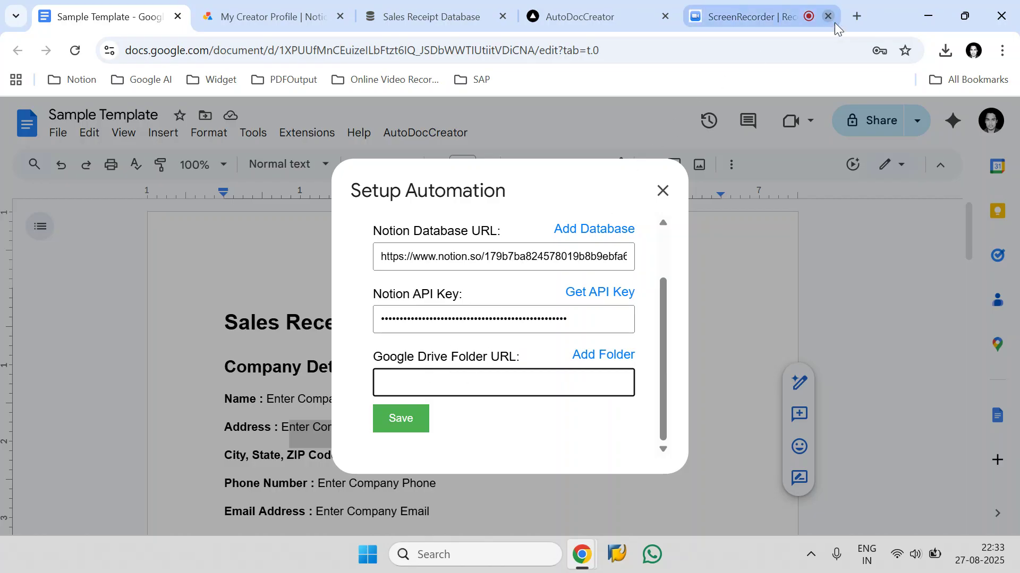
left_click(855, 17)
type("googl")
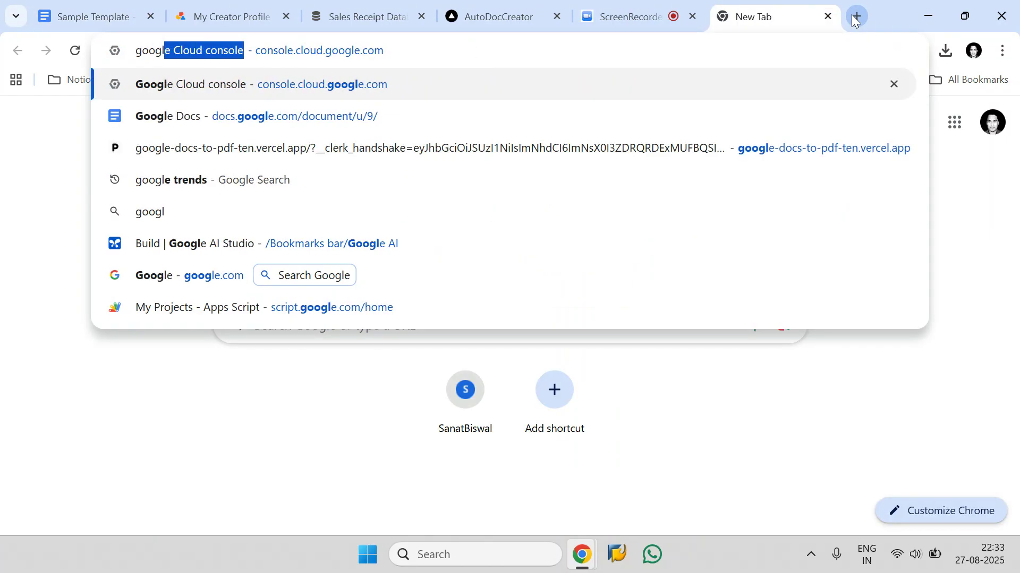
type("edr")
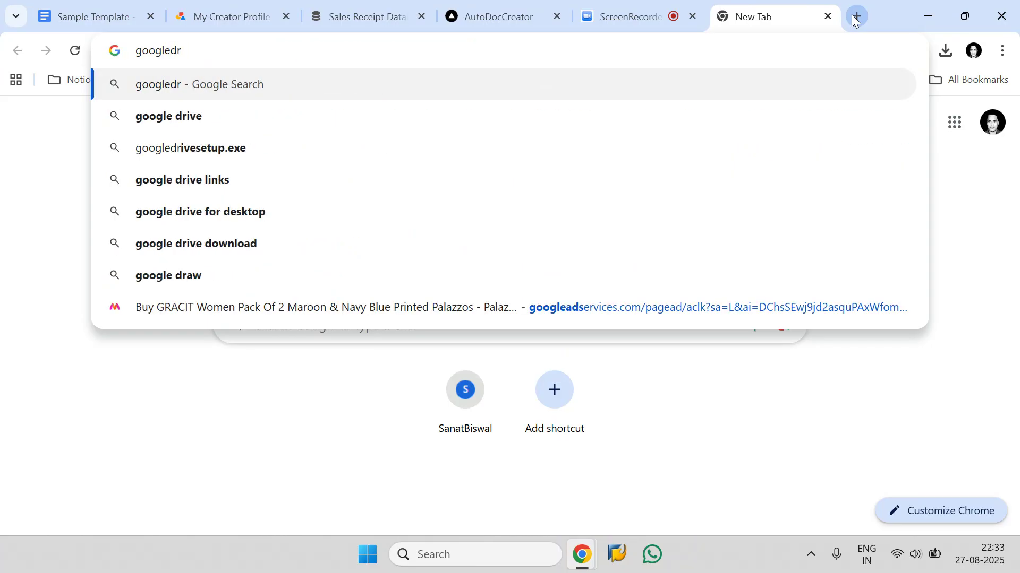
key("Down")
key("Return")
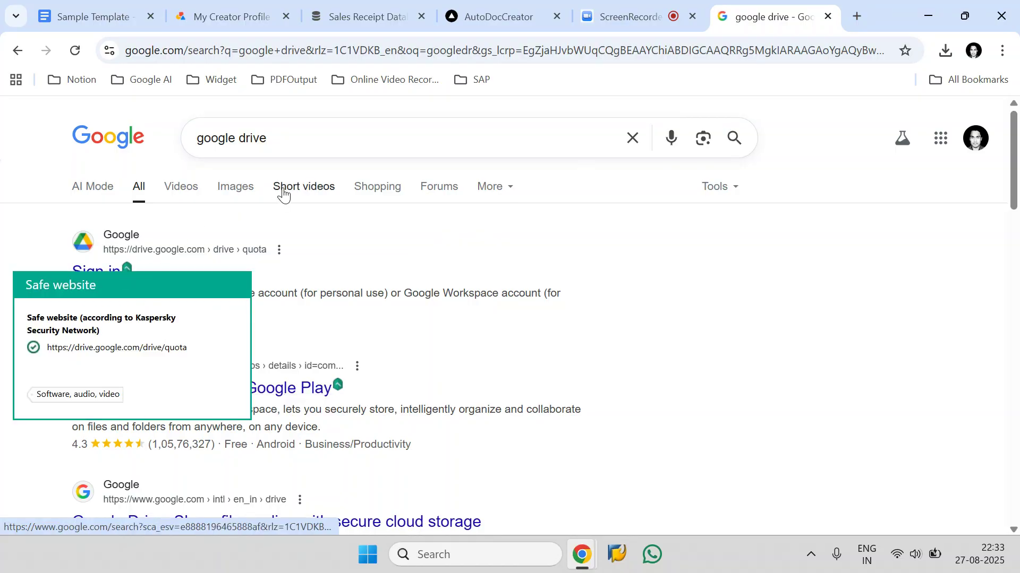
left_click(828, 17)
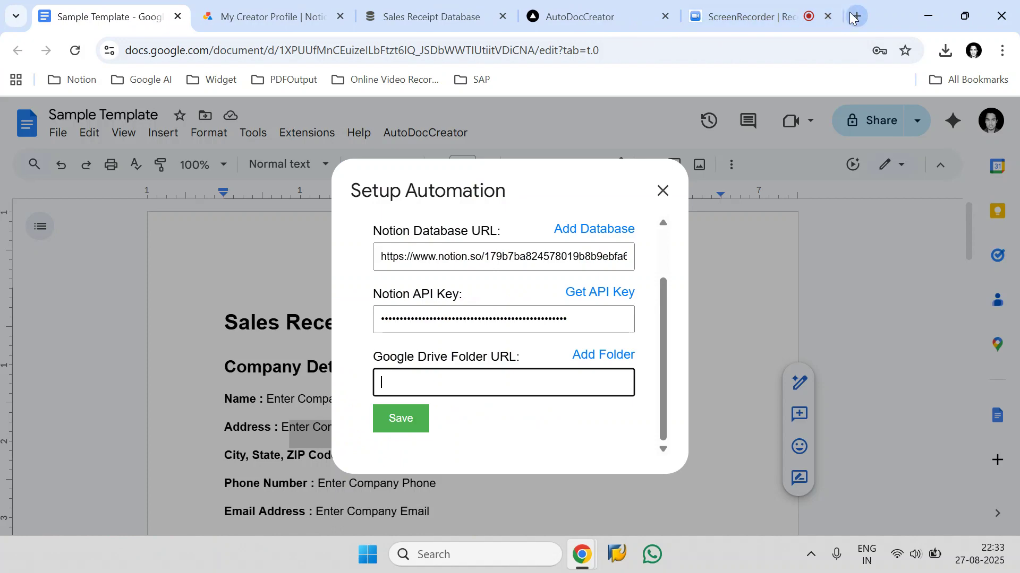
Open Google Drive in a new browser tab and go to its home page
key("ctrl+t")
type("dr")
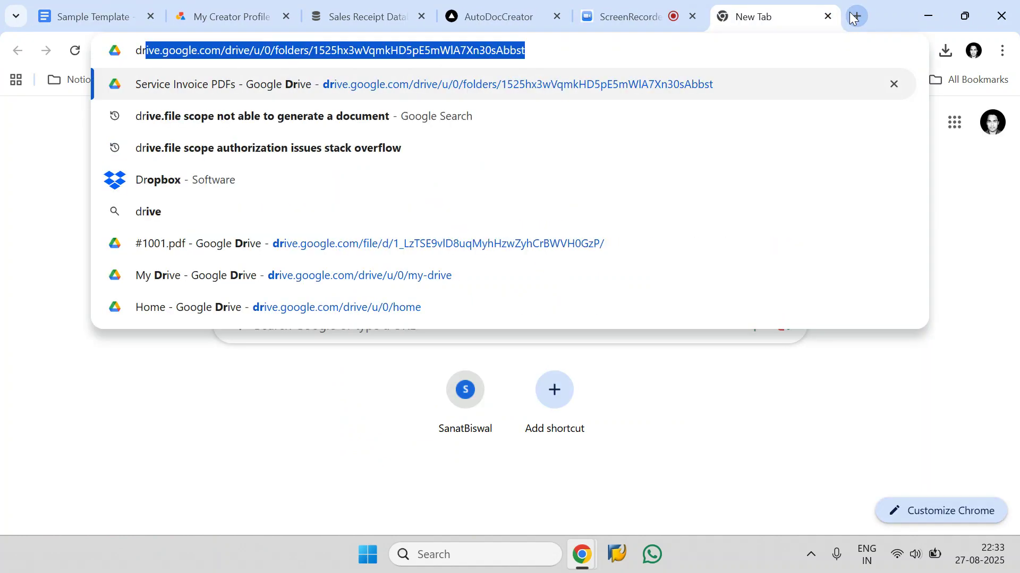
key("Return")
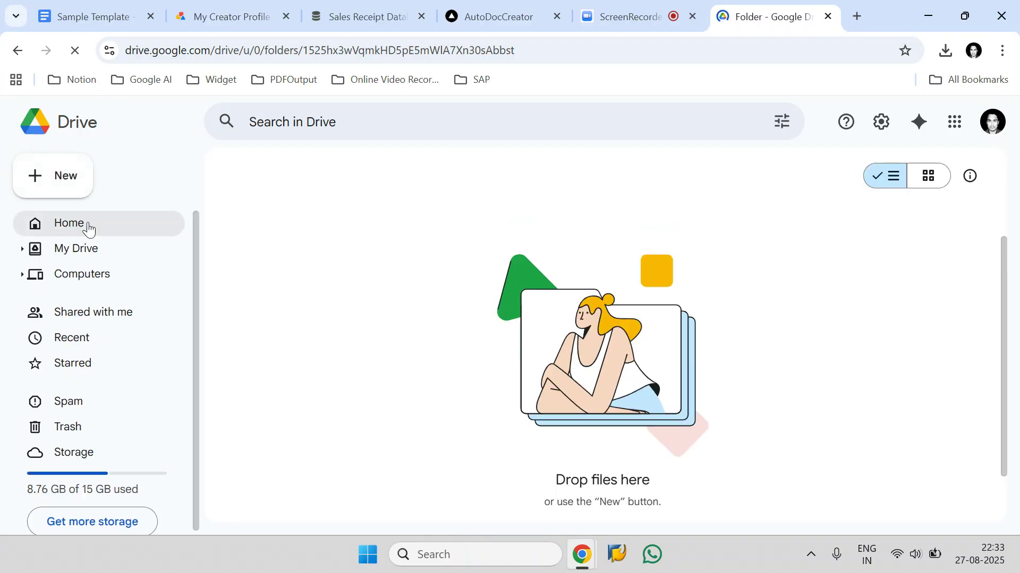
left_click(87, 224)
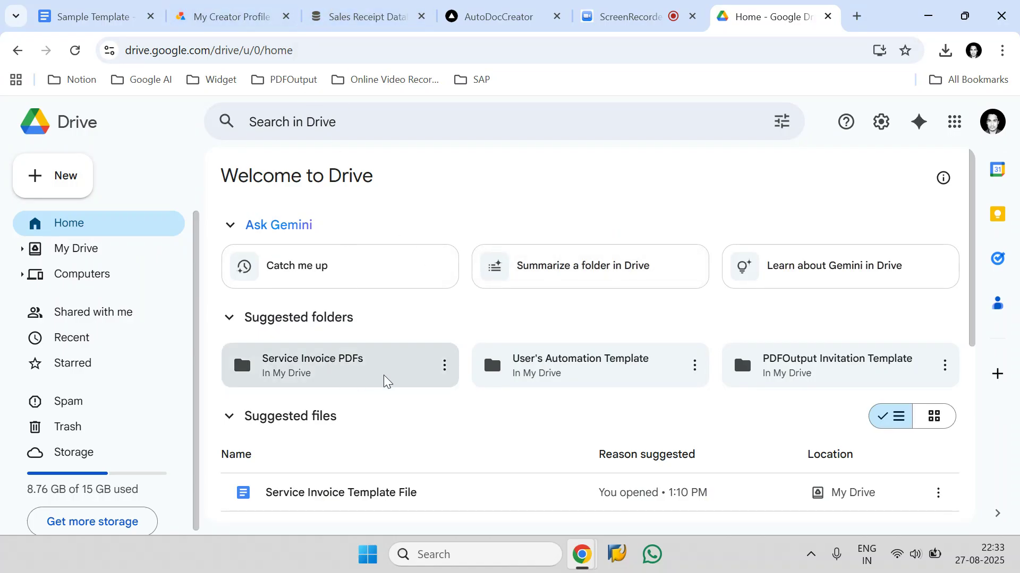
Rename the suggested Service Invoice PDFs folder as Sales Receipts
left_click(443, 367)
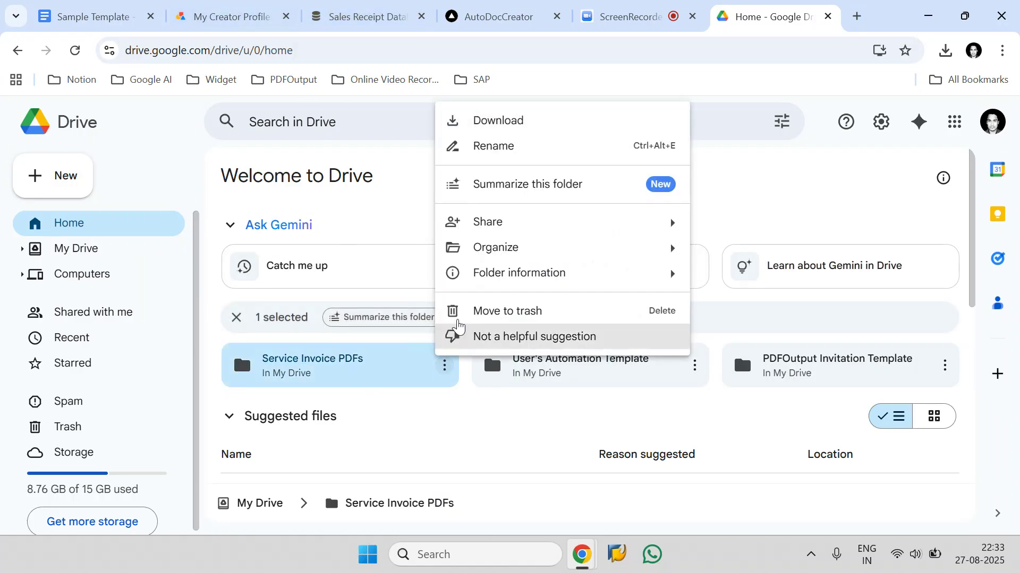
left_click(502, 155)
type("SalesR")
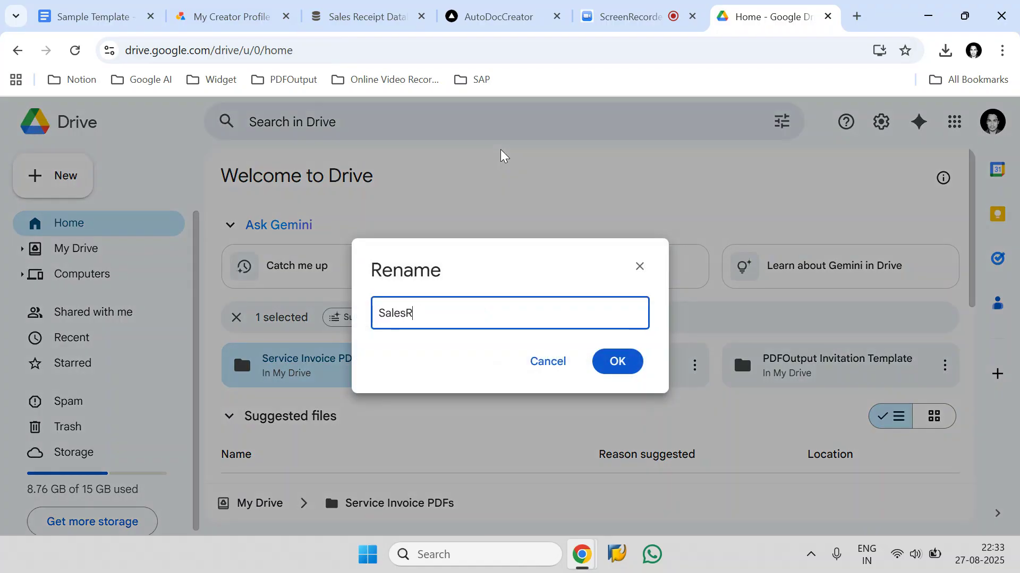
key("BackSpace")
type("Receipts")
key("Return")
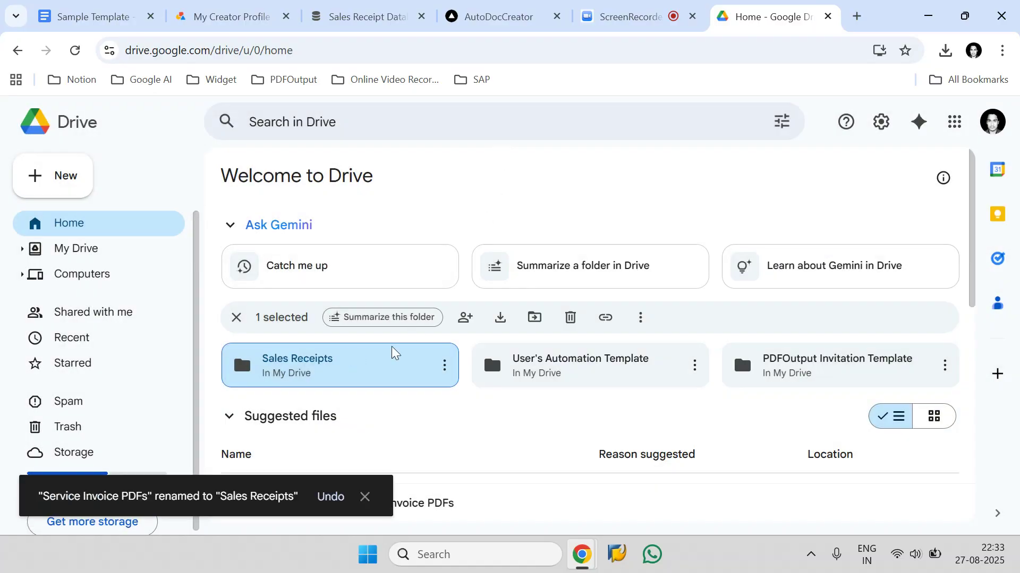
Open the Sales Receipts folder in Google Drive and copy its web address
double_click(359, 366)
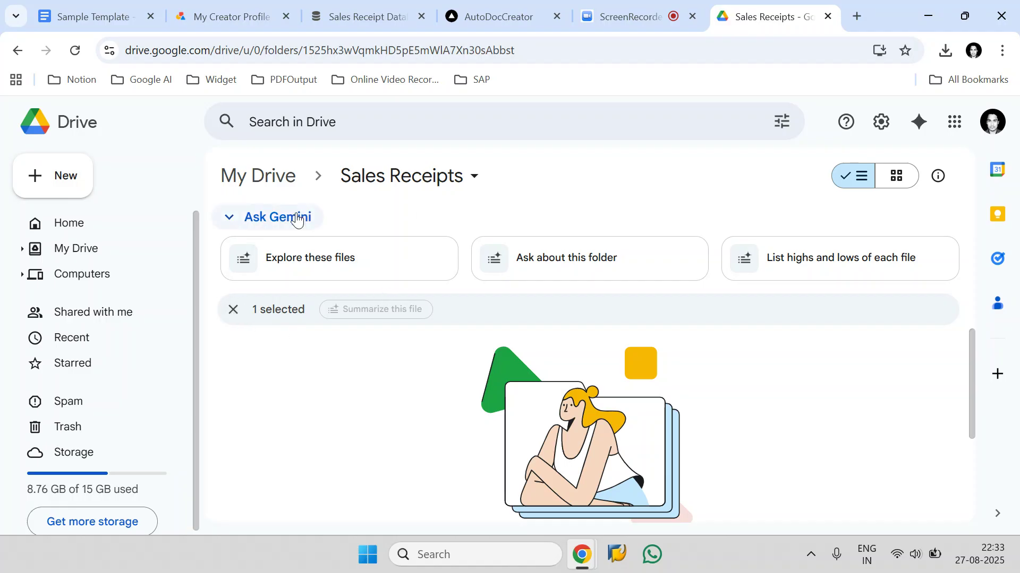
left_click(337, 50)
right_click(337, 50)
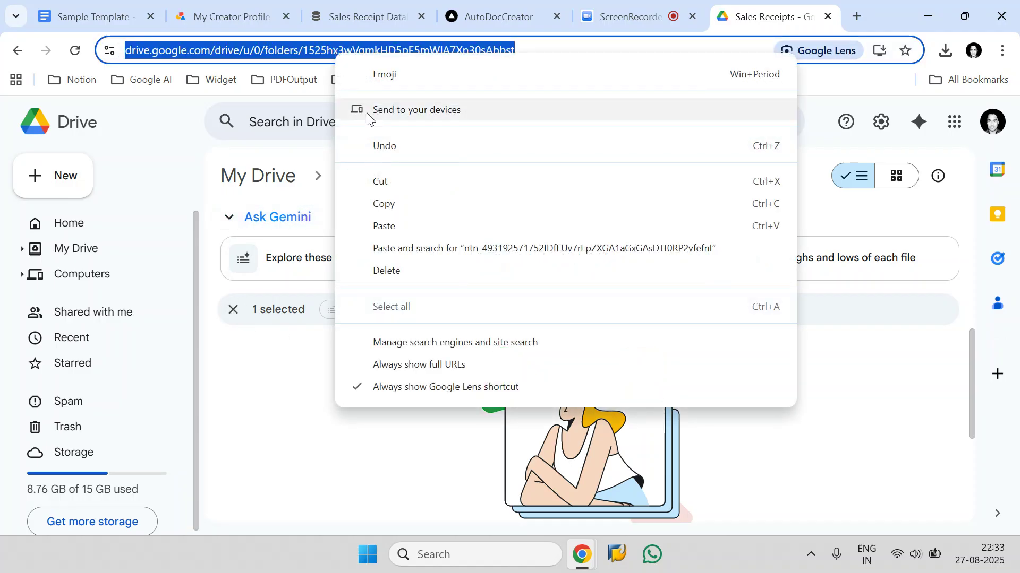
left_click(405, 205)
Return to Sample Template, paste the copied address as the Google Drive Folder URL and save the automation setup
left_click(147, 8)
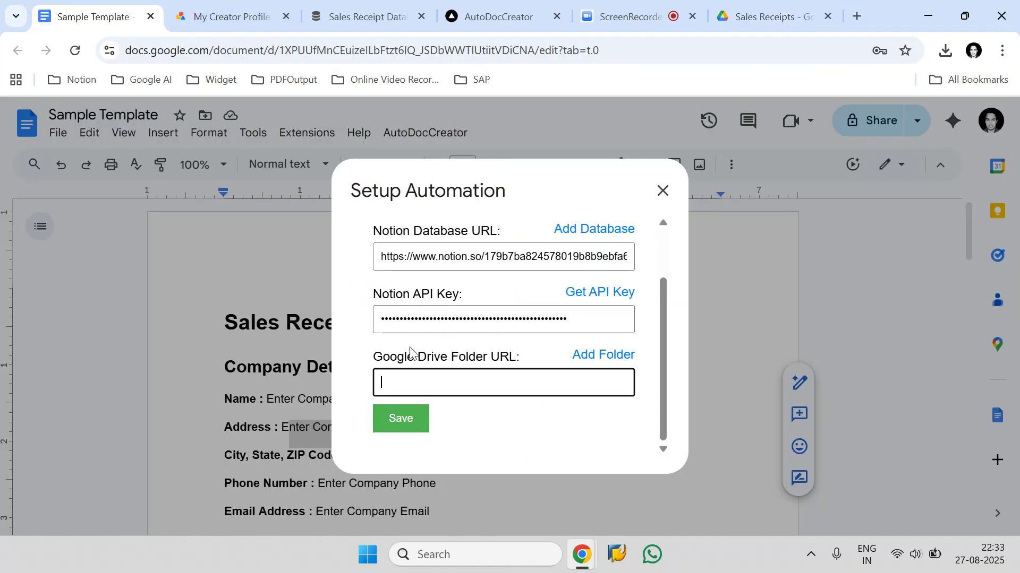
right_click(406, 377)
left_click(454, 204)
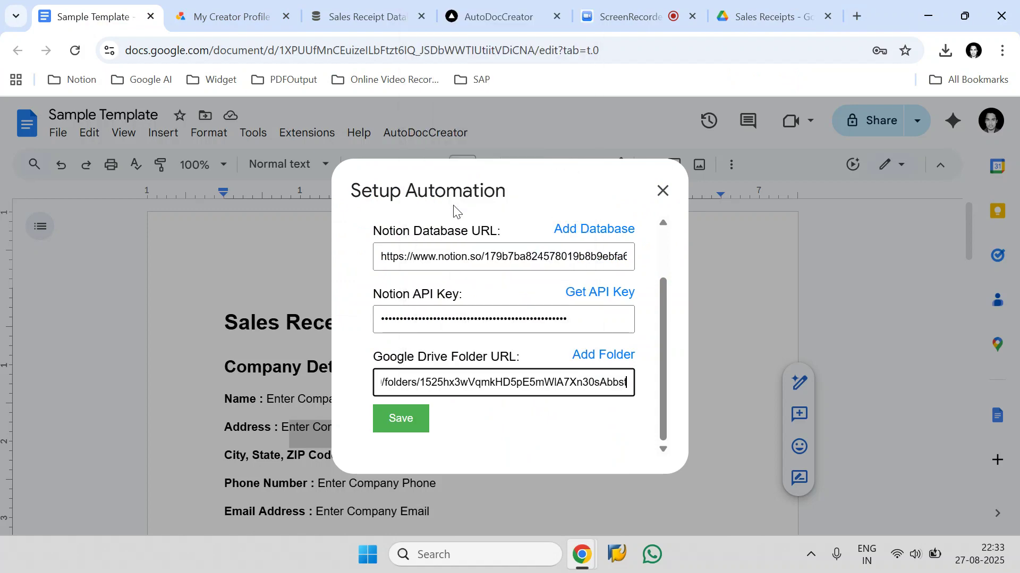
left_click(412, 422)
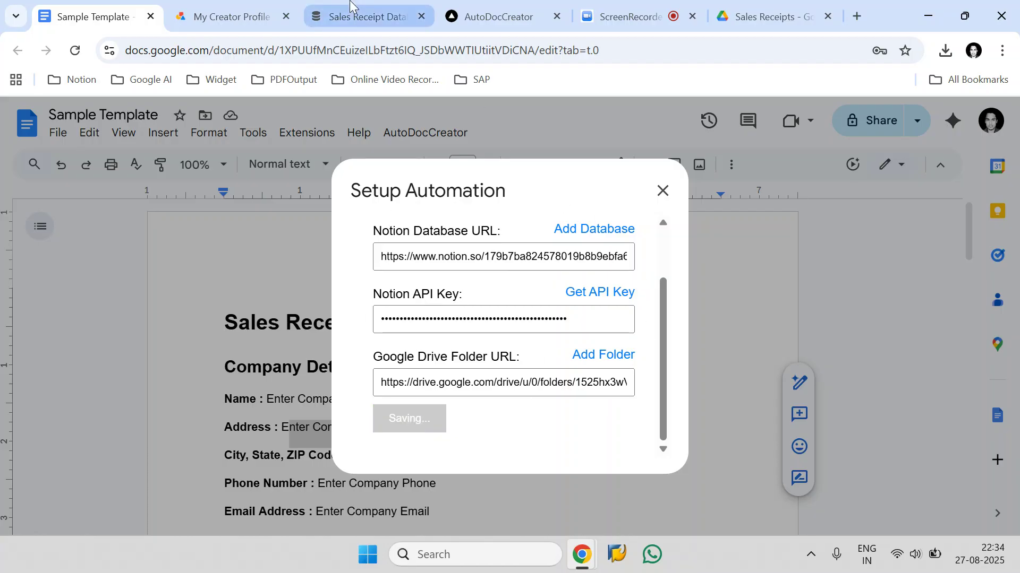
Examine the GeneratePDF, PDFFileLinks and PDFFiles columns in the Notion Sales Receipt Database
left_click(366, 17)
left_click(483, 422)
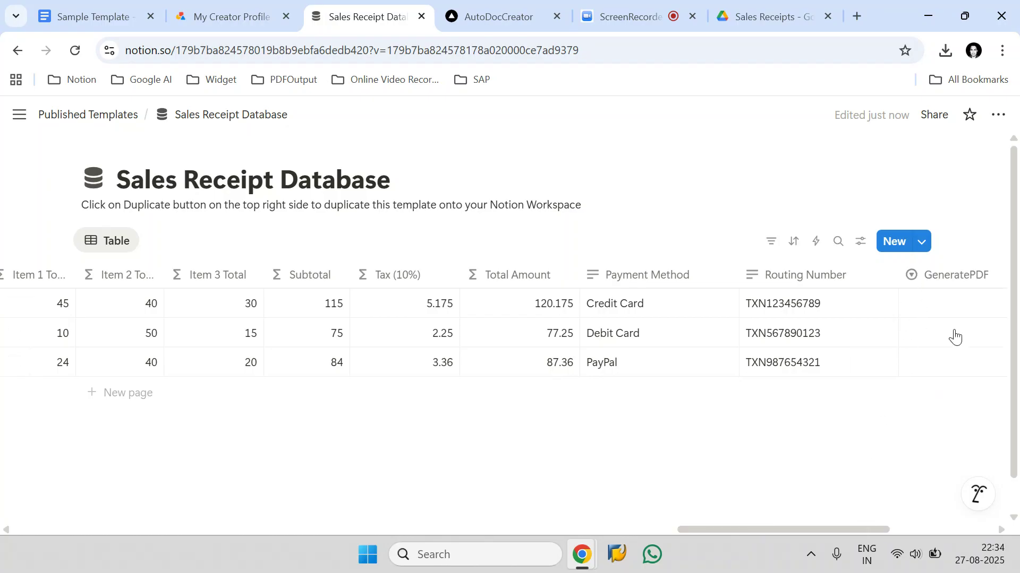
left_click_drag(863, 531, 956, 491)
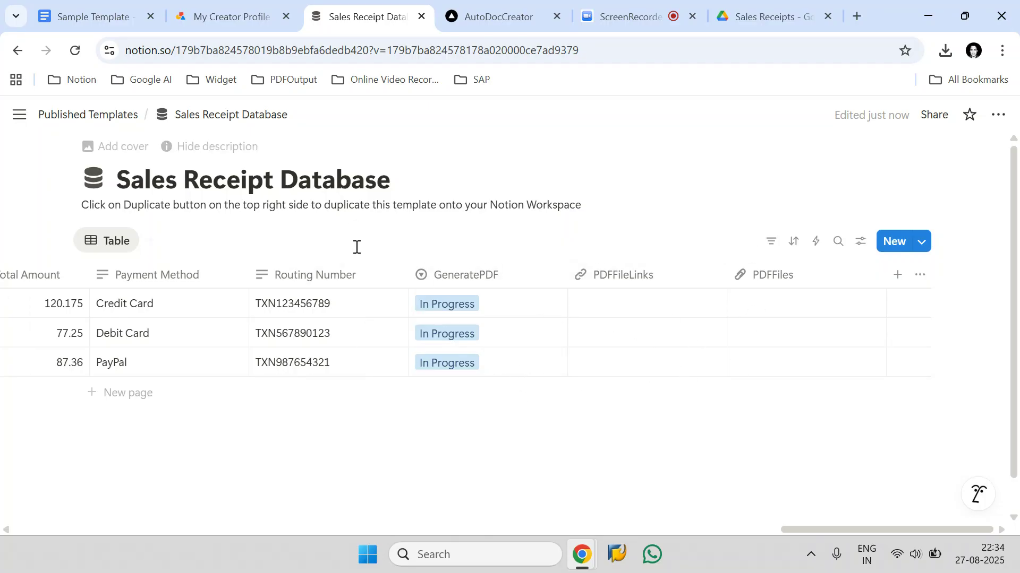
Return to Sample Template, dismiss the configuration confirmation and decline saving the password in the browser
left_click(91, 16)
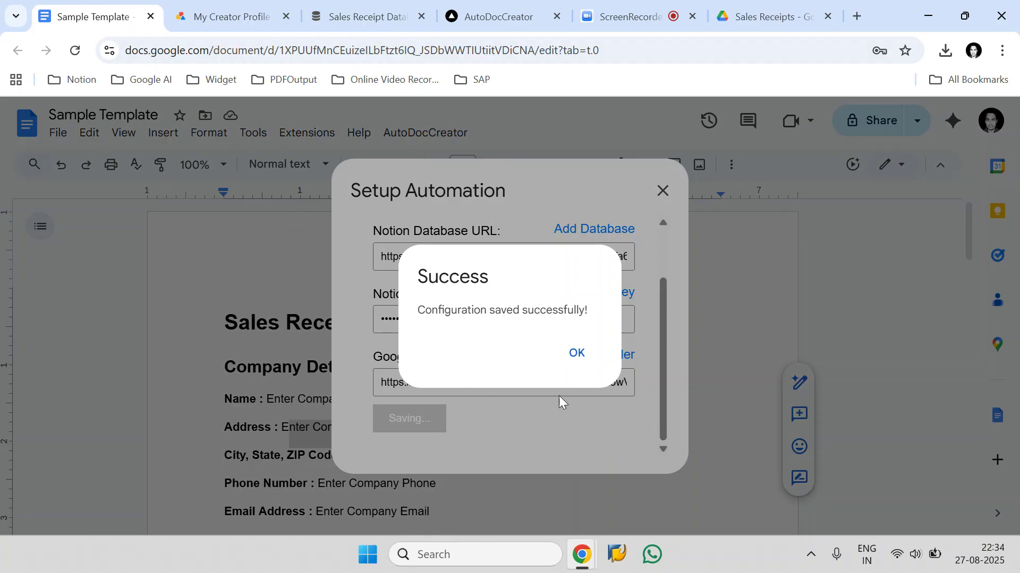
left_click(572, 356)
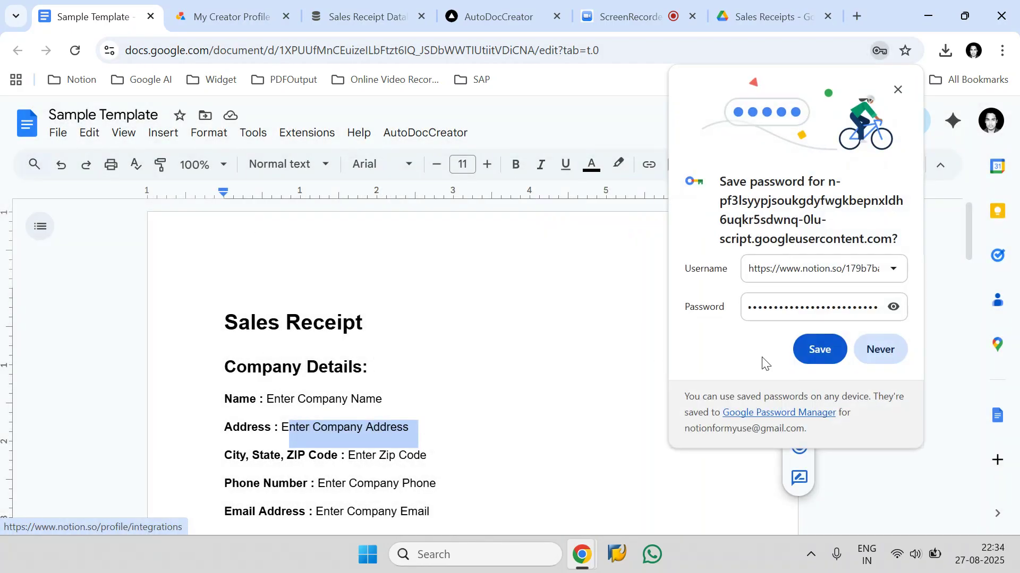
left_click(877, 349)
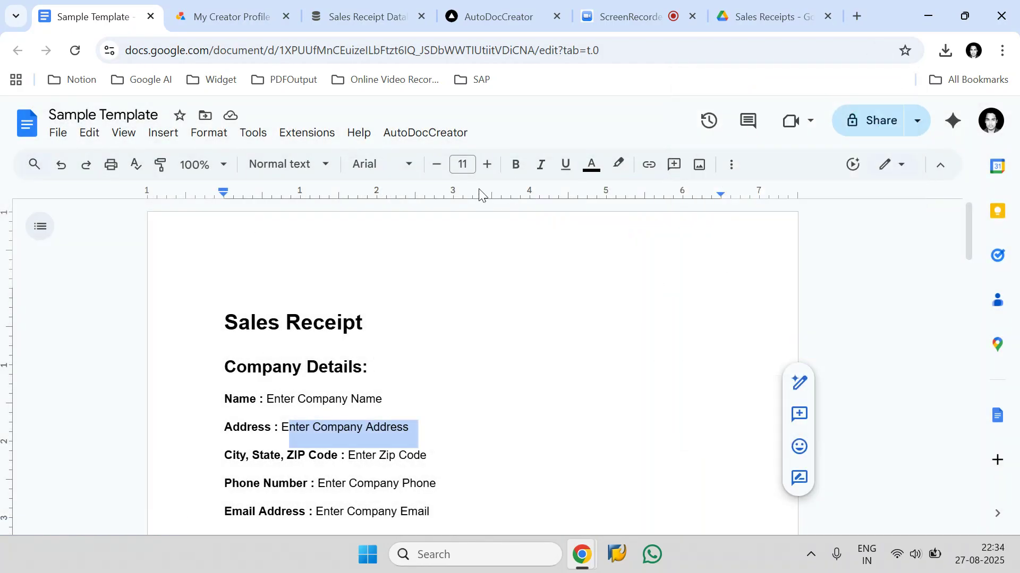
left_click(383, 434)
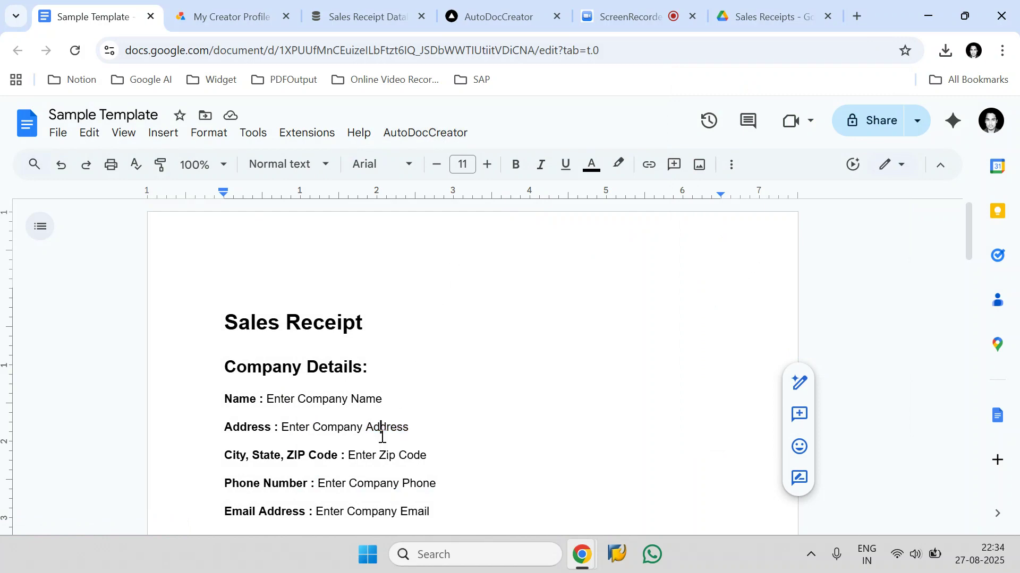
Glance at the Notion Sales Receipt Database and return to Sample Template to open AutoDocCreator's Map Fields step
left_click(366, 17)
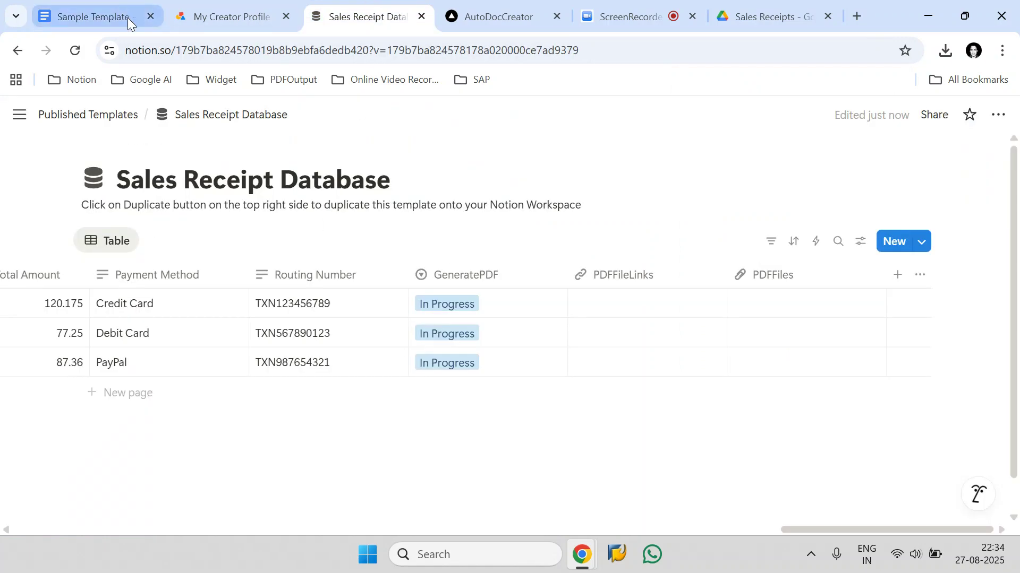
left_click(93, 16)
left_click(459, 136)
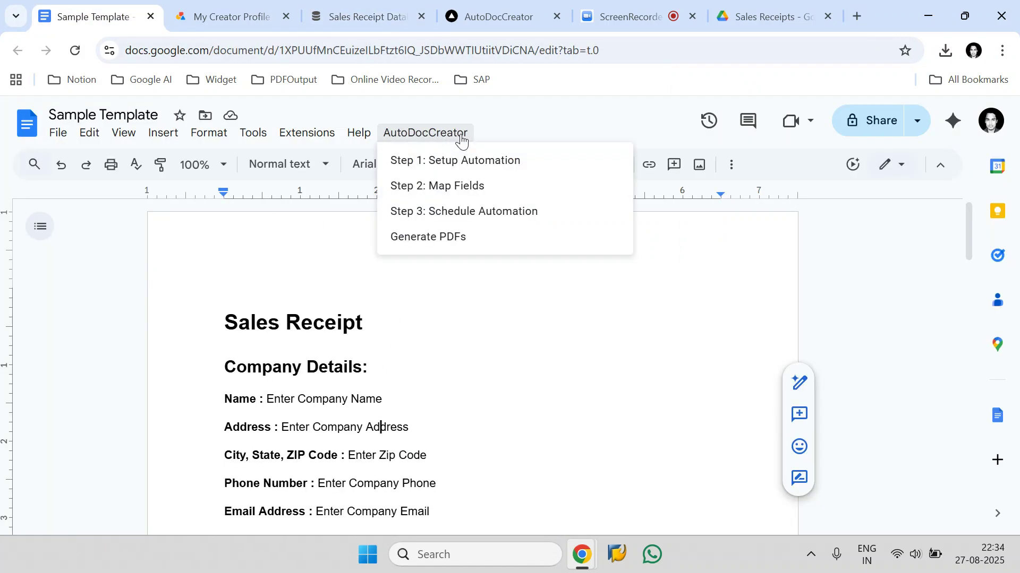
left_click(548, 186)
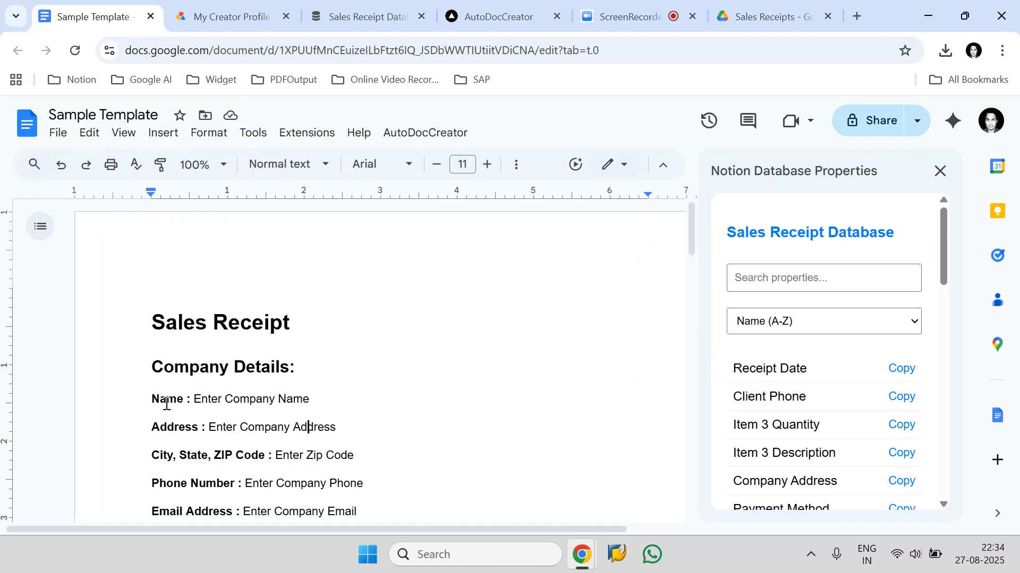
Search the database properties for "Name" and replace the "Enter Company Name" text with the copied {{Company Name}} placeholder
left_click_drag(152, 399, 181, 404)
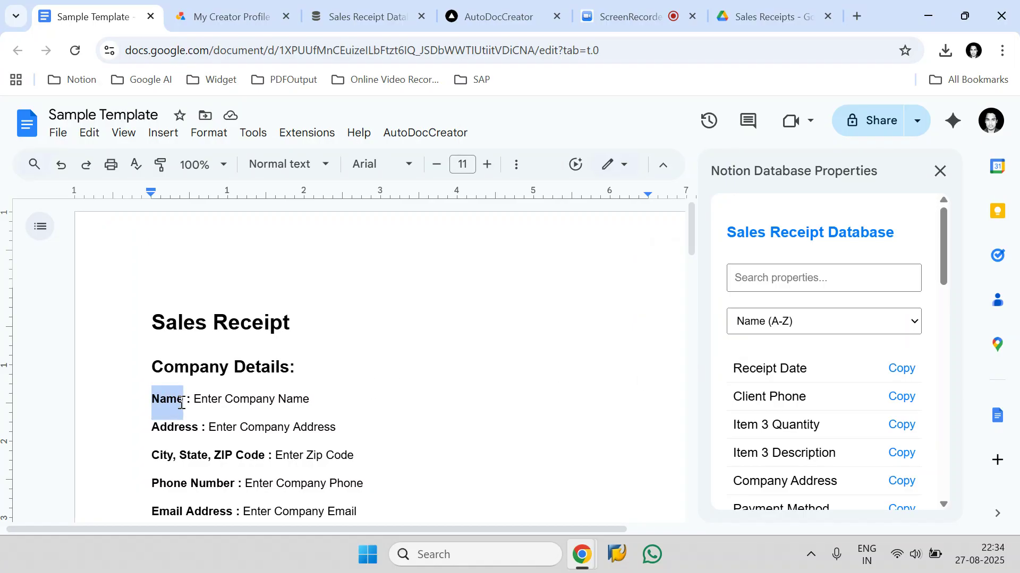
left_click(787, 271)
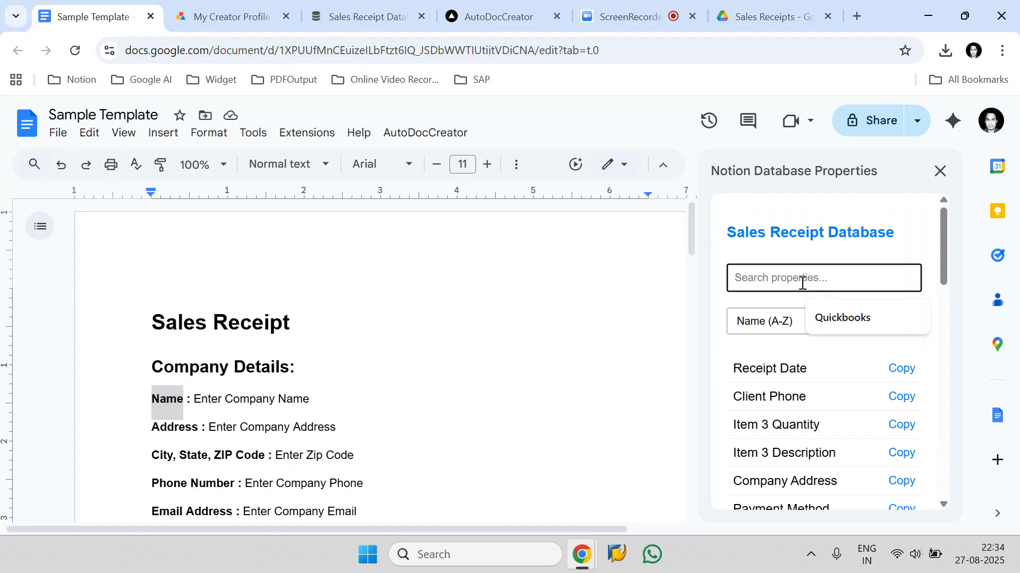
type("Name")
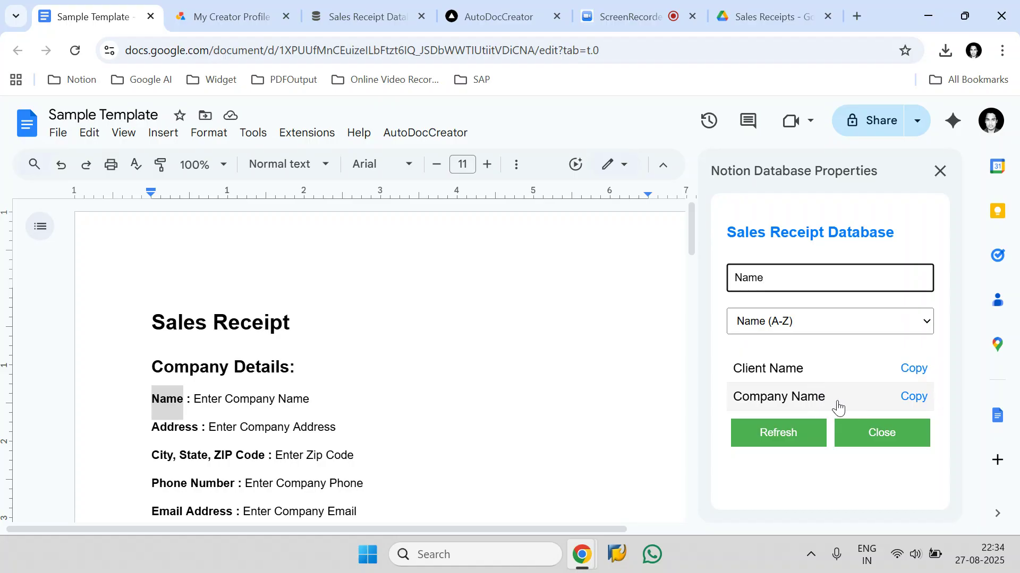
left_click(913, 398)
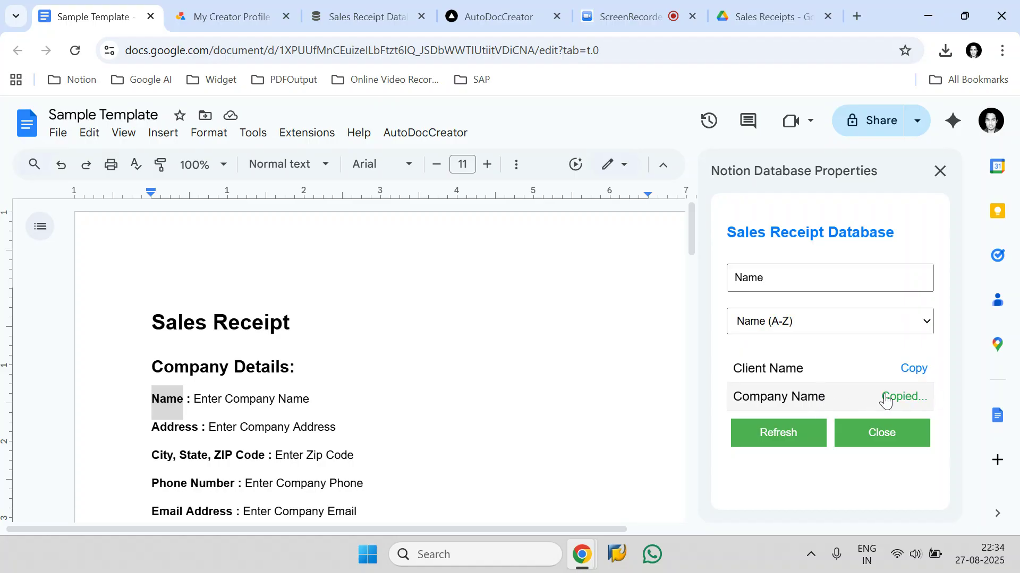
left_click_drag(319, 401, 197, 402)
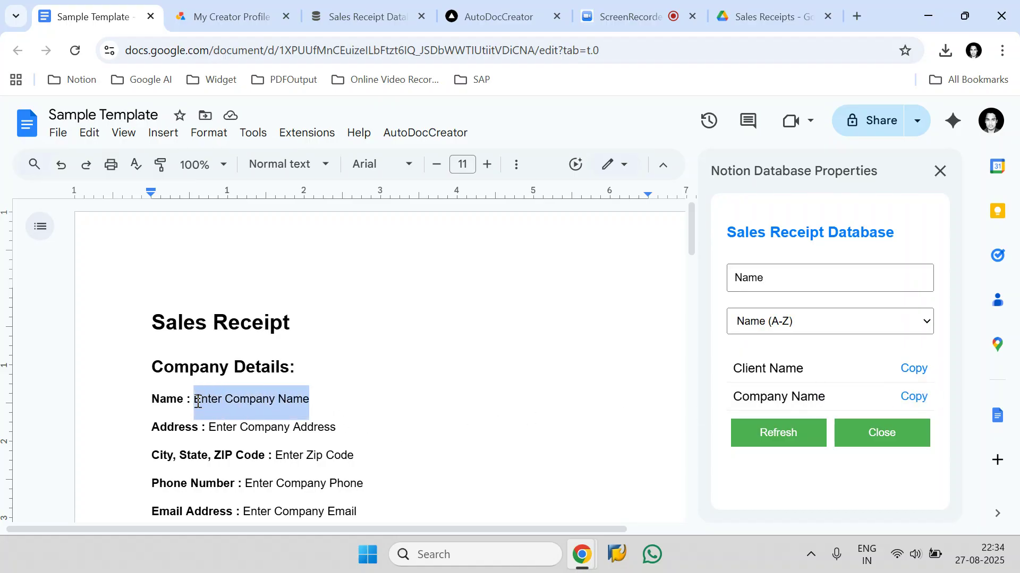
key("BackSpace")
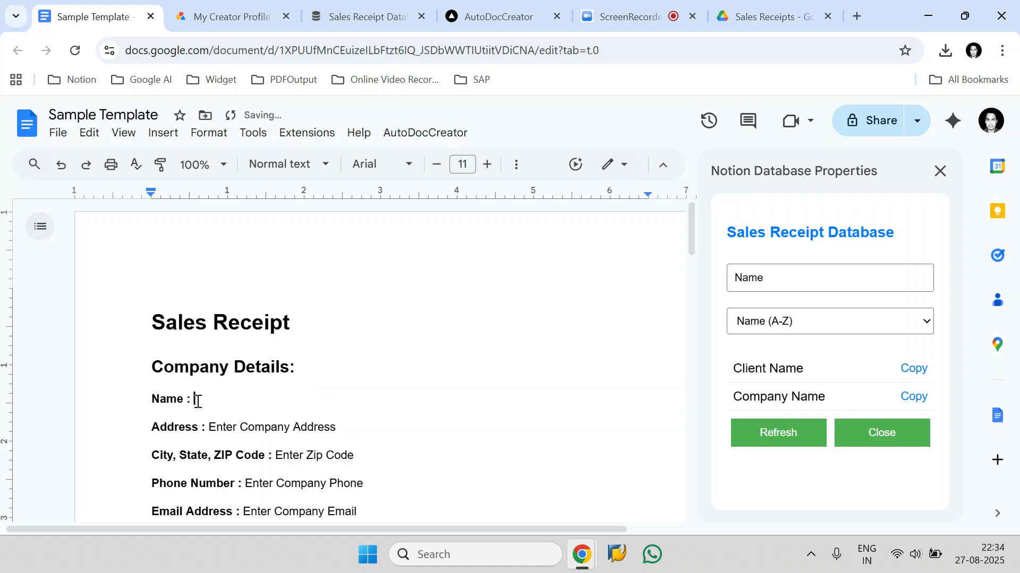
type("{{Company Name}}")
Search the properties for "Add" and replace the "Enter Company Address" text with the copied {{Company Address}} placeholder
double_click(775, 278)
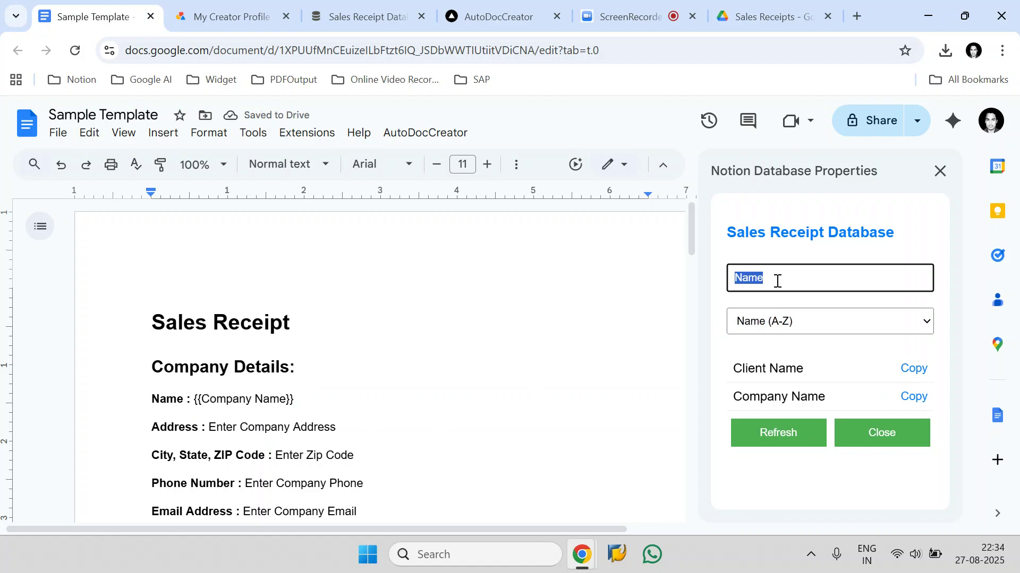
type("Add")
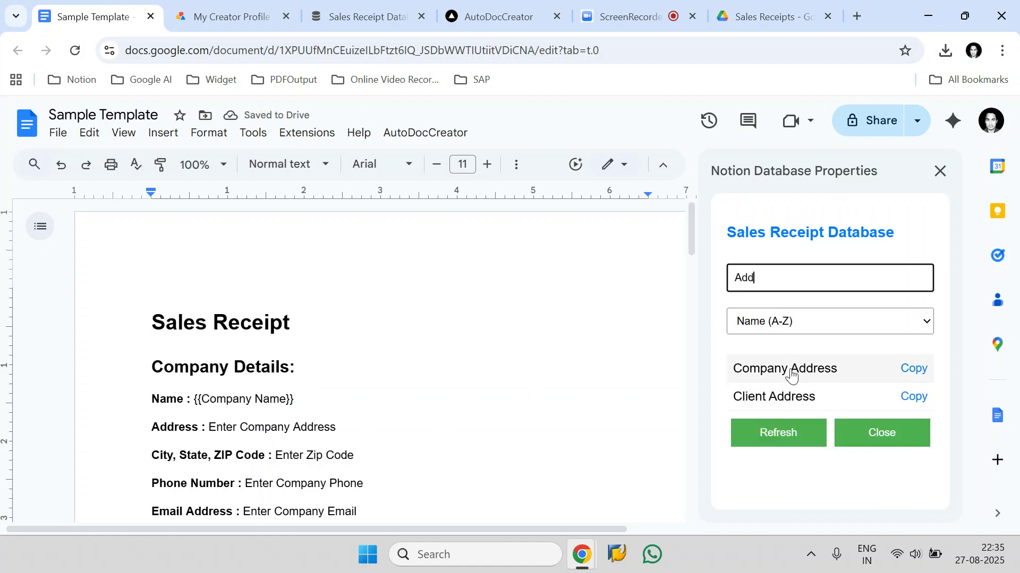
left_click(916, 374)
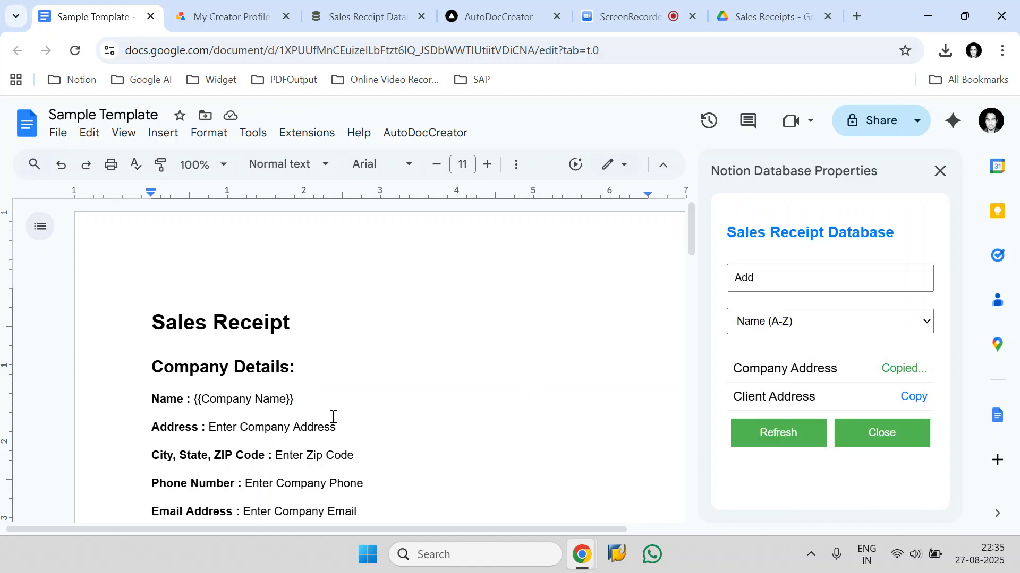
left_click_drag(350, 429, 208, 431)
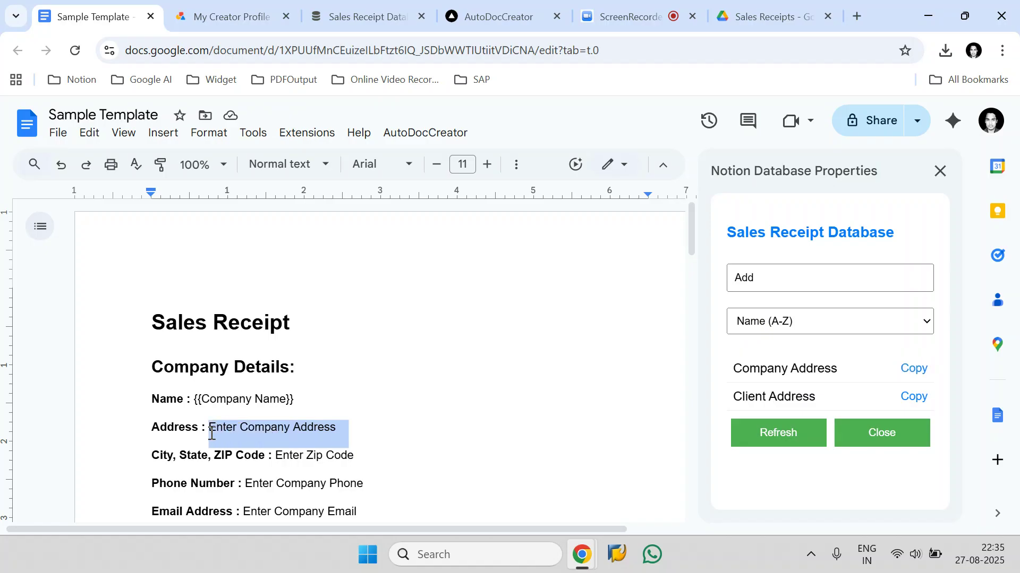
key("BackSpace")
type("{{Company Address}}")
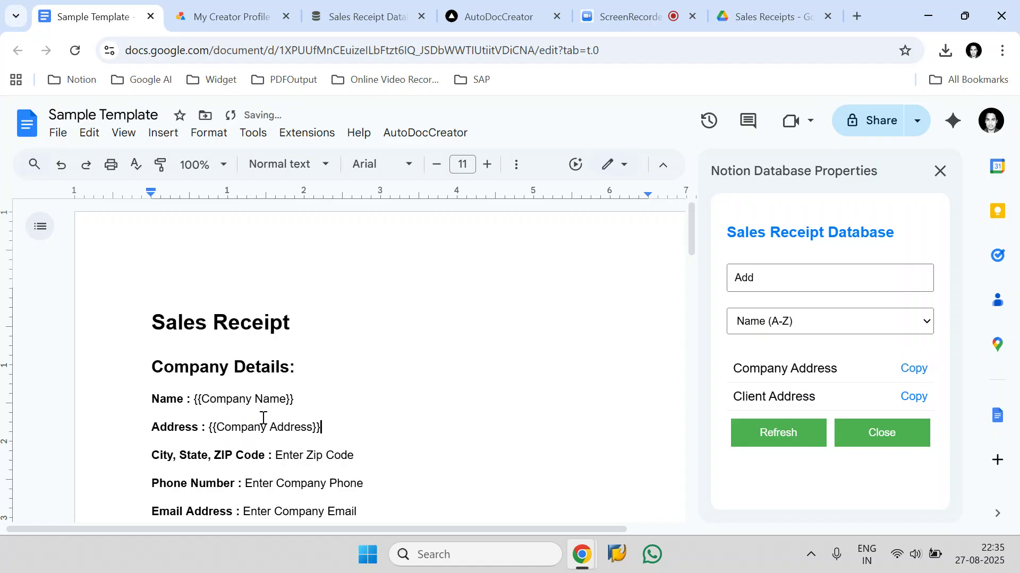
Search the properties for "Zip" and replace the company's "Enter Zip Code" text with the copied {{Company City, State, ZIP}} placeholder
double_click(803, 266)
type("Zip")
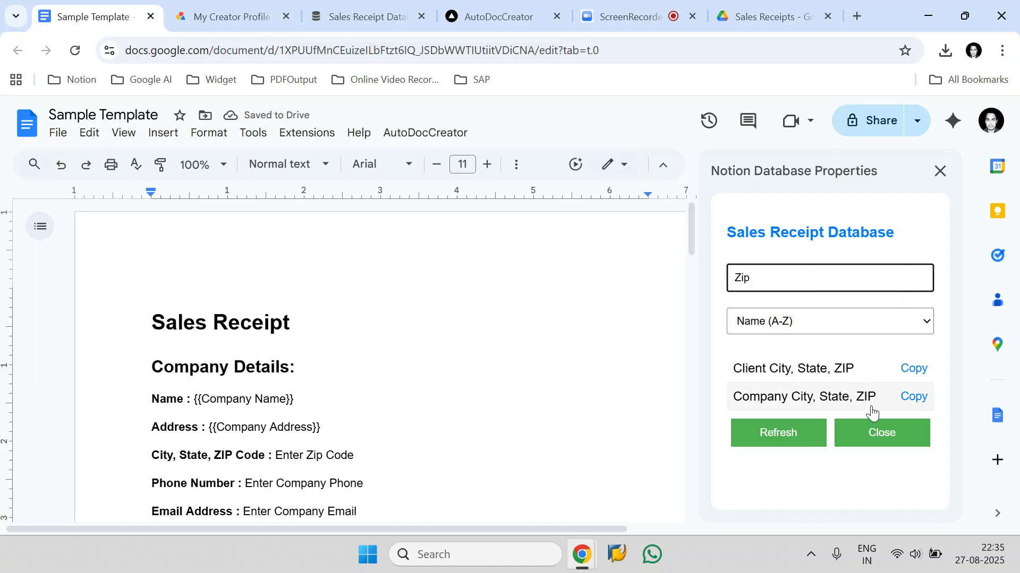
left_click(913, 398)
left_click(380, 457)
left_click_drag(380, 457, 275, 457)
key("BackSpace")
type("{{Company City, State, ZIP}}")
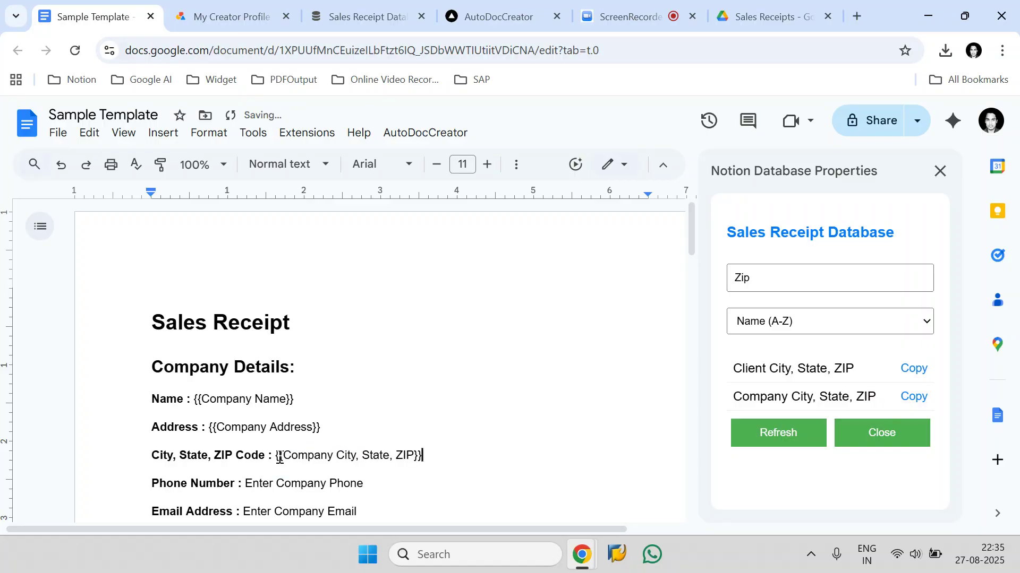
Search the properties for "Phone" and replace the "Enter Company Phone" text with the copied {{Company Phone}} placeholder
left_click(784, 277)
key("ctrl+a")
type("Phon")
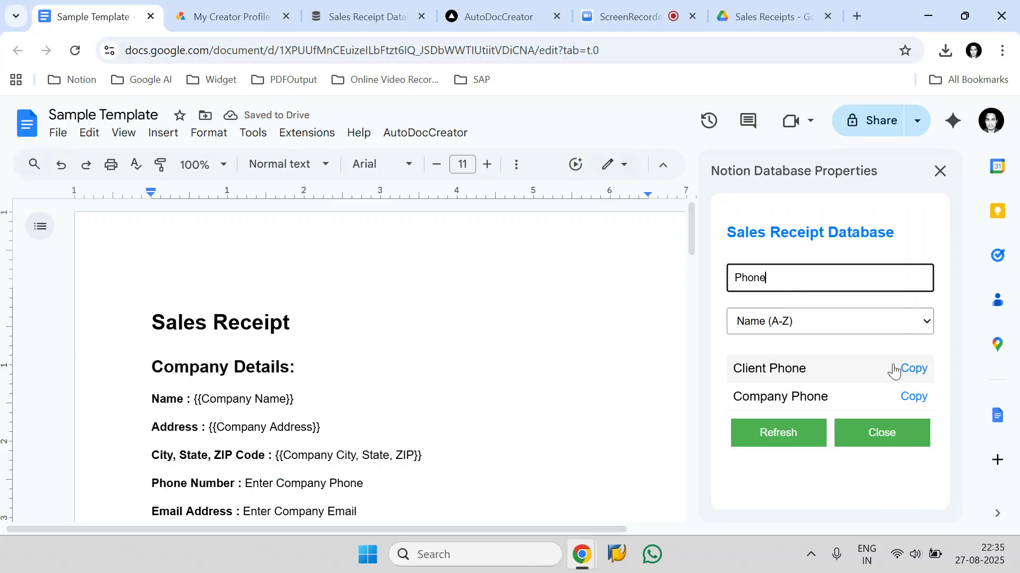
left_click(911, 397)
left_click_drag(407, 482, 251, 484)
key("BackSpace")
key("BackSpace")
type("{{Company Phone}}")
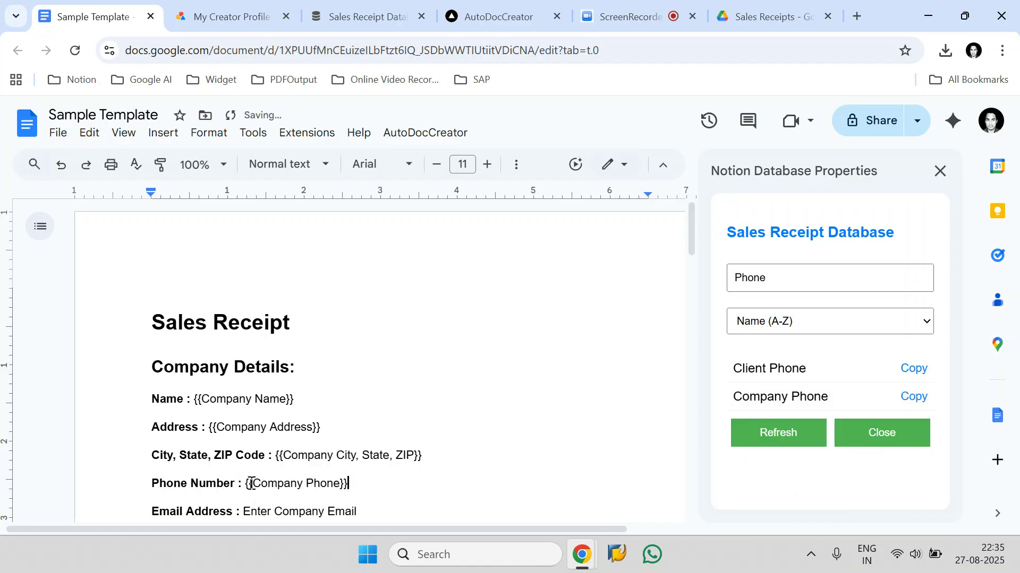
Search the properties for "Ema", replace the "Enter Company Email" text with the copied {{Company Email}} placeholder and review the remaining template placeholders
double_click(795, 276)
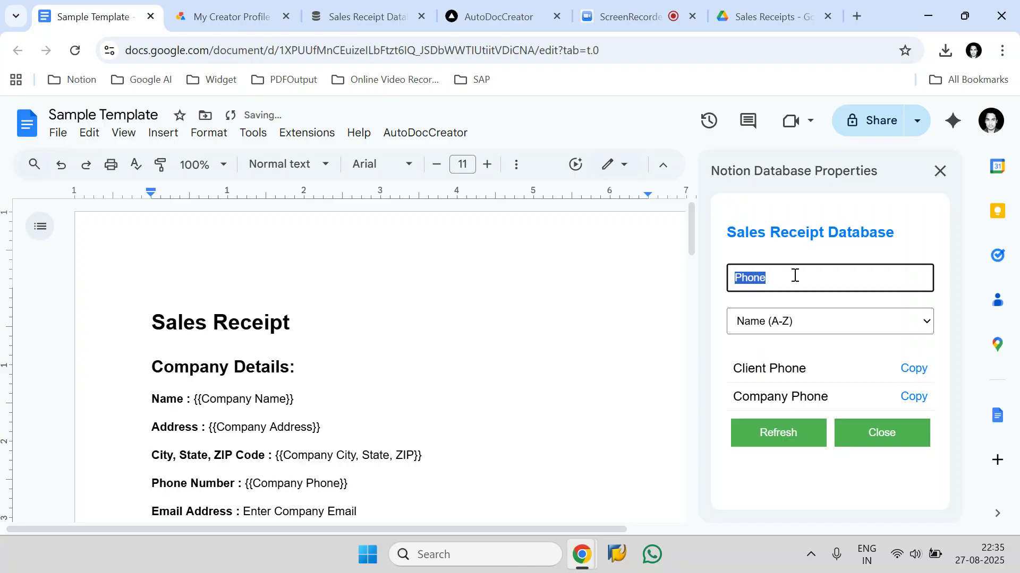
type("Ema")
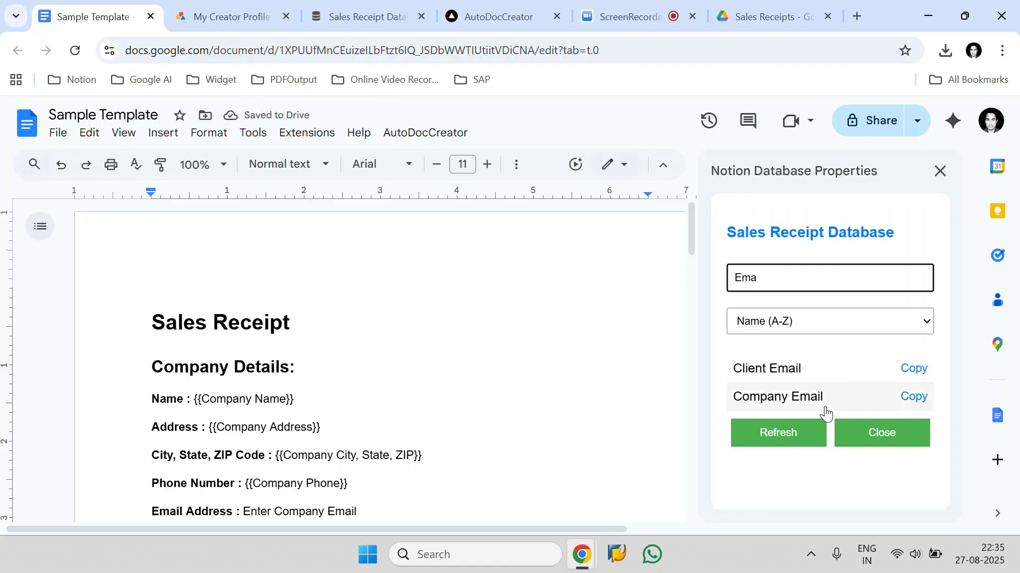
left_click(824, 409)
left_click_drag(357, 511, 251, 508)
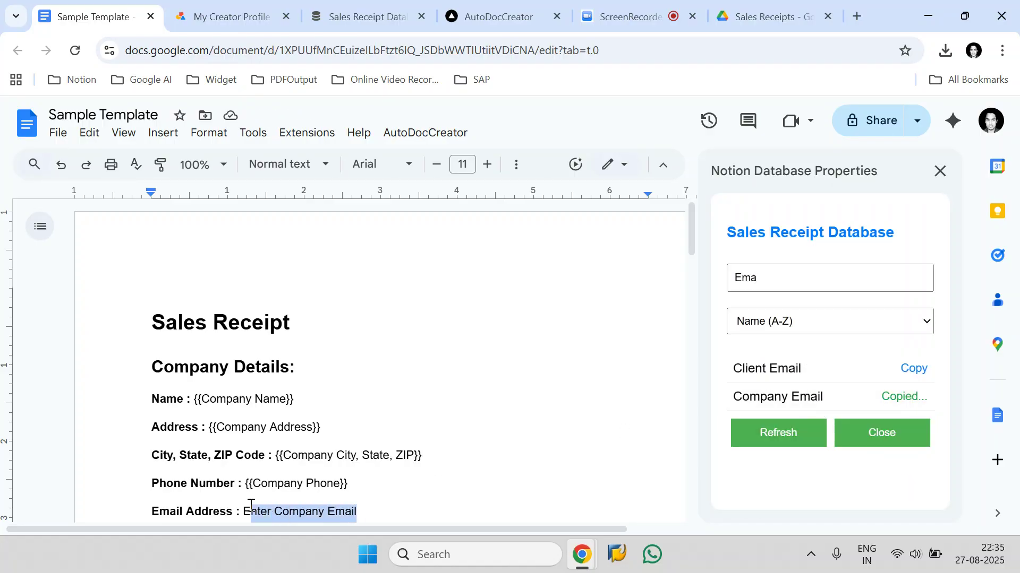
key("BackSpace")
type("{{Company Email}}")
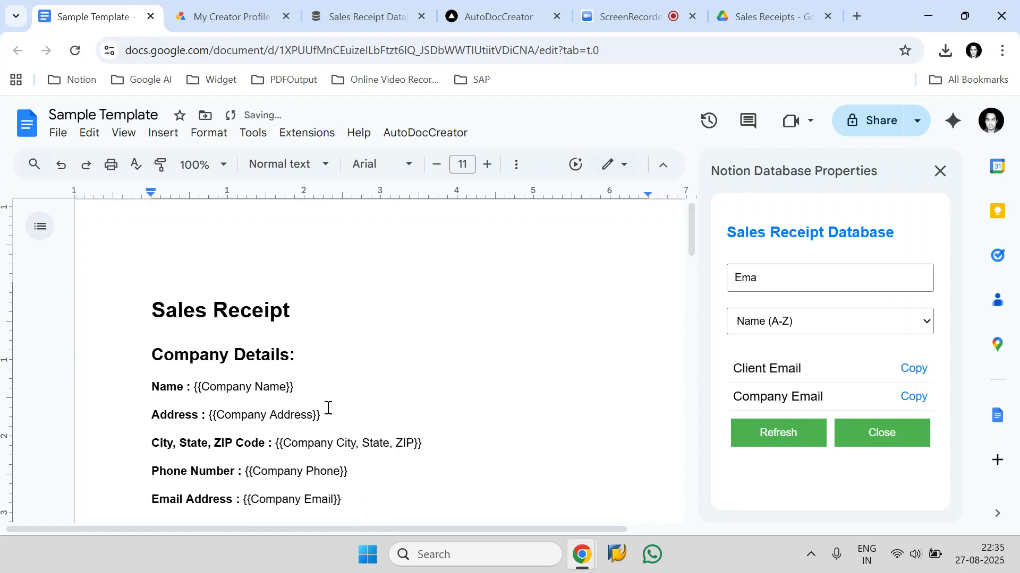
scroll(327, 409, "down", 15)
scroll(354, 361, "down", 8)
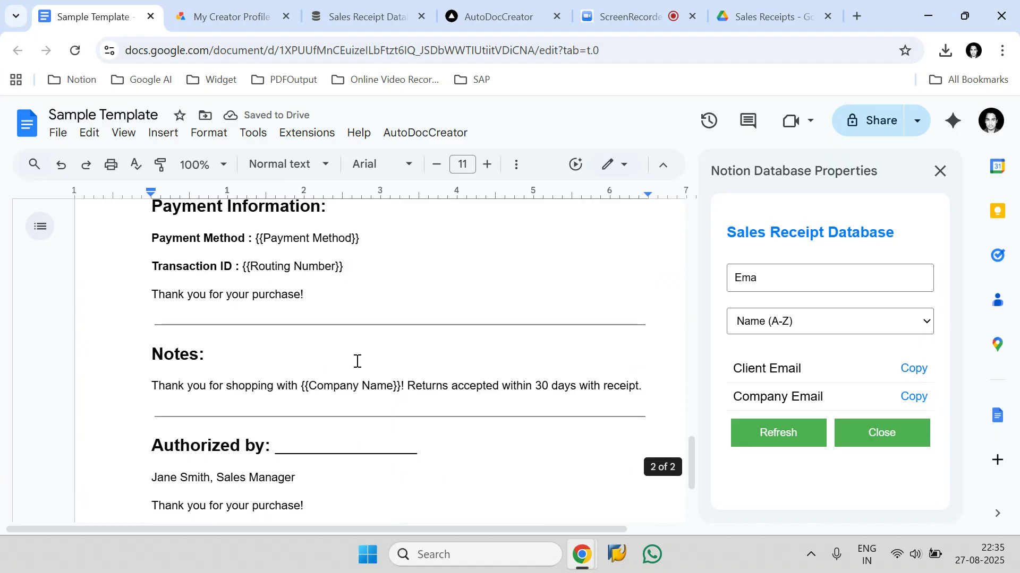
scroll(356, 361, "up", 20)
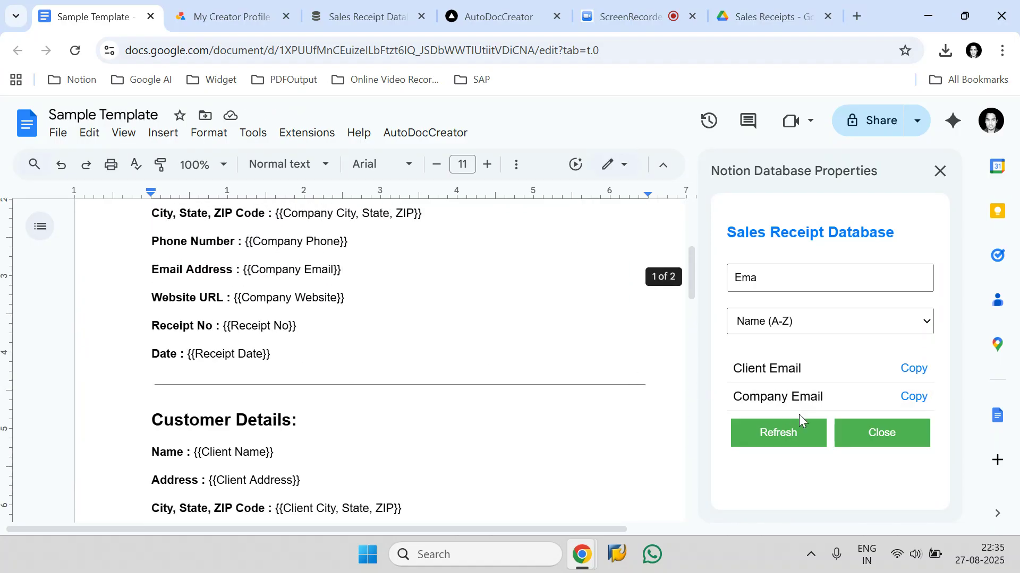
Close the database properties panel and set AutoDocCreator's automation schedule to a custom interval of 5 minutes
left_click(855, 431)
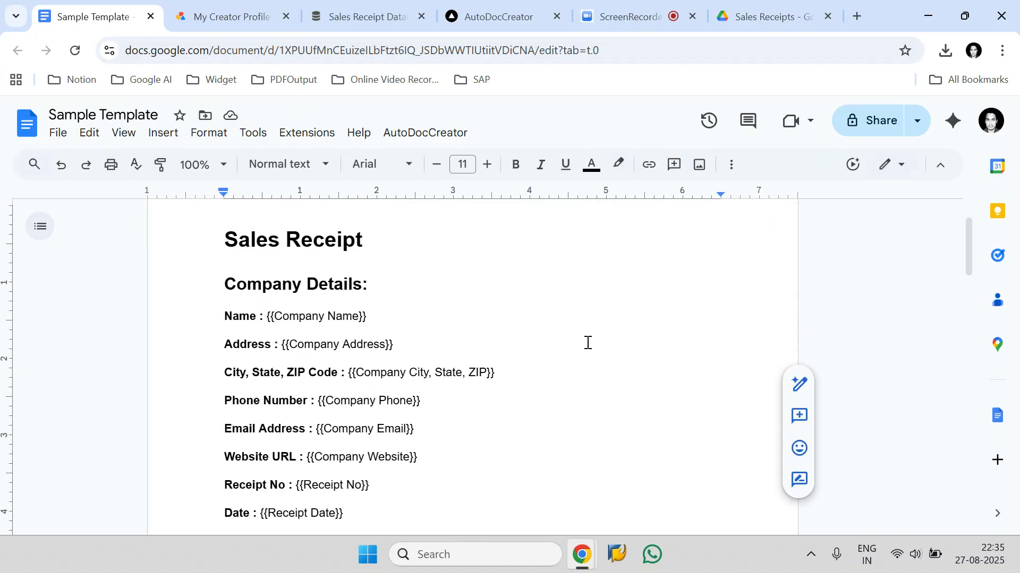
left_click(454, 134)
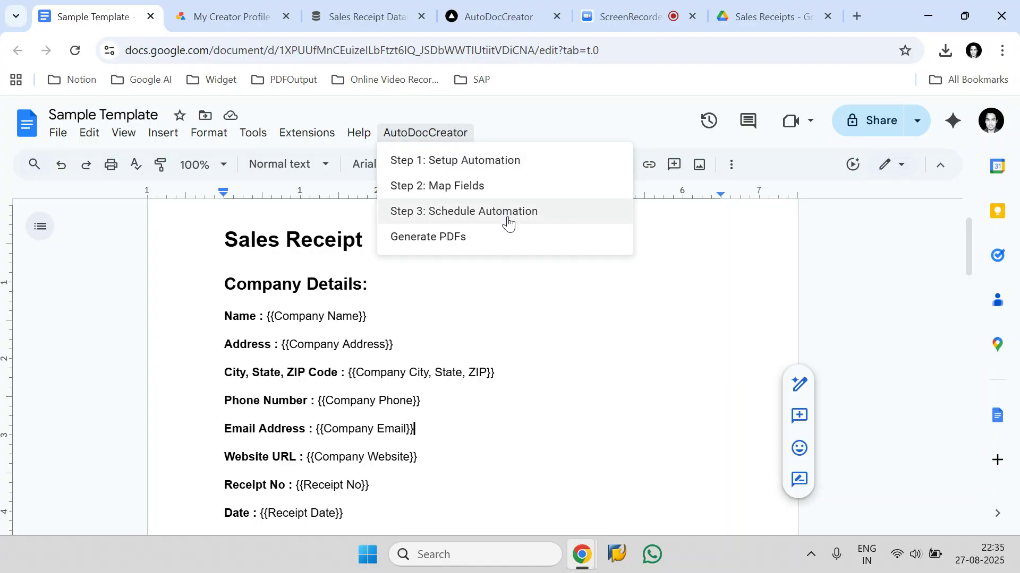
left_click(586, 211)
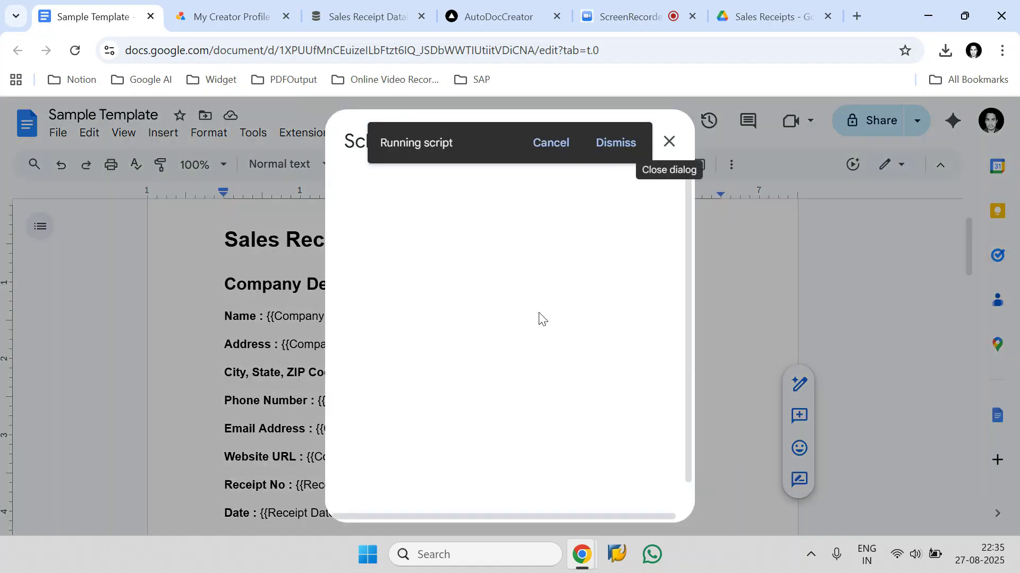
scroll(446, 331, "down", 1)
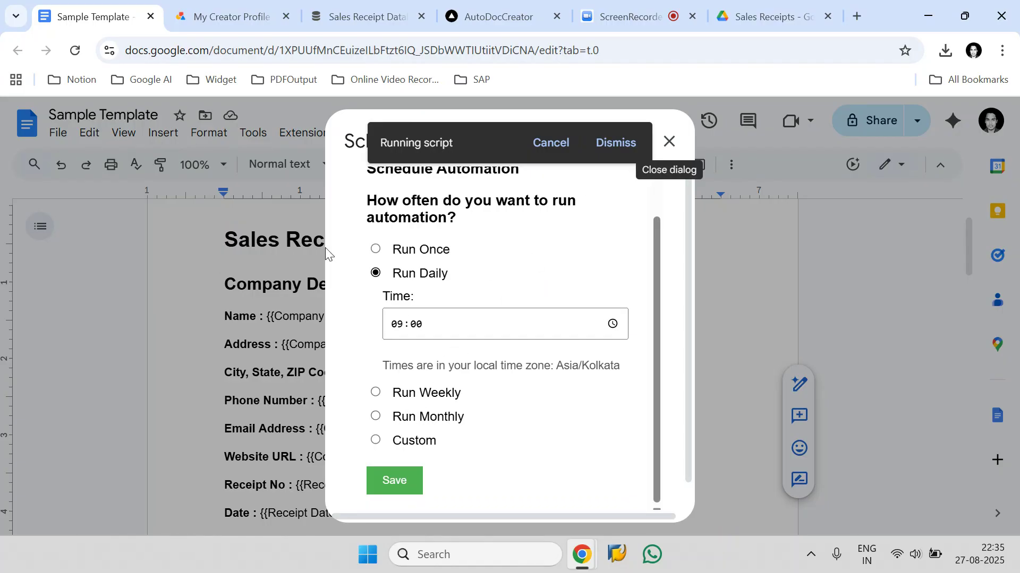
left_click(376, 441)
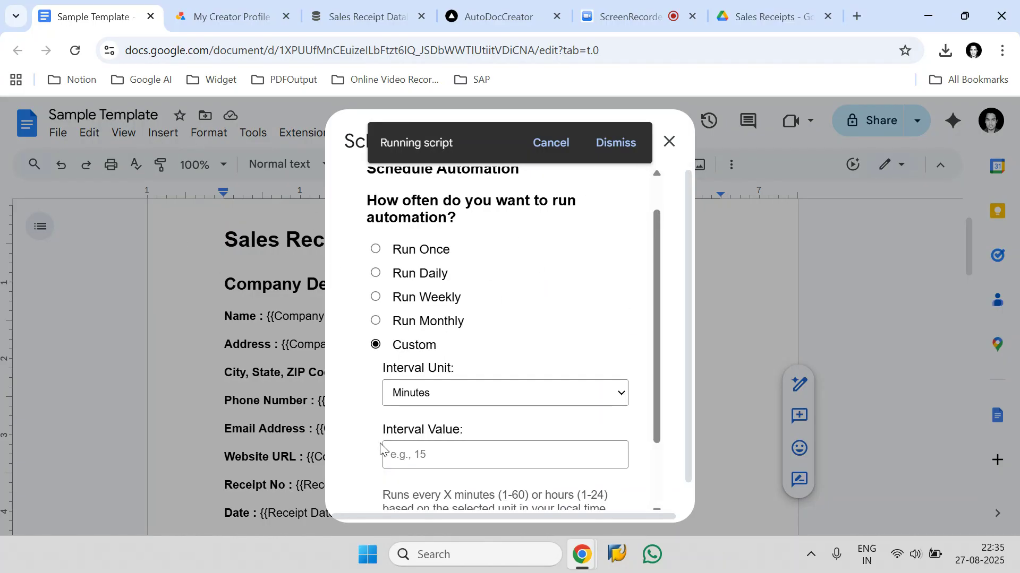
left_click(429, 454)
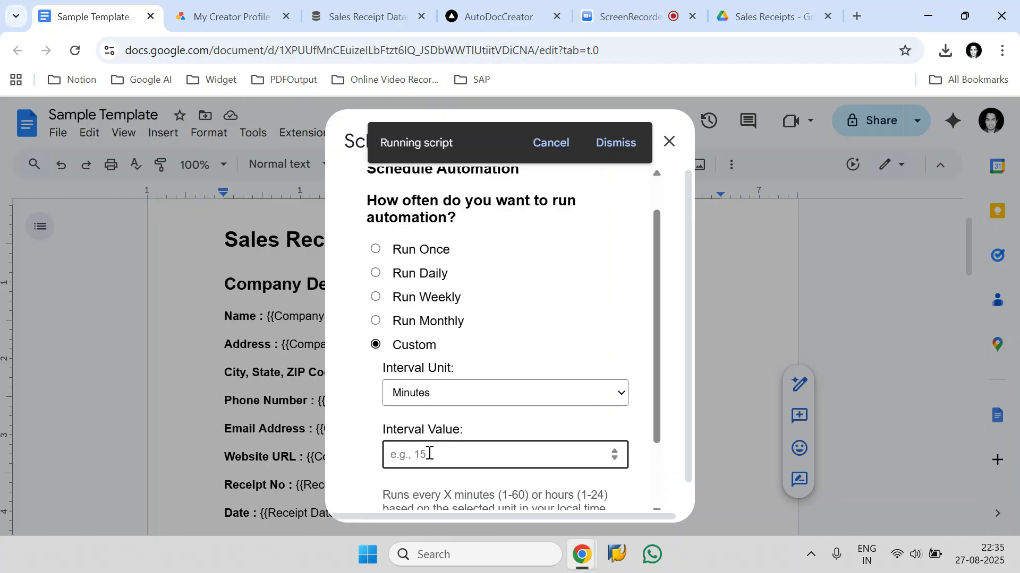
left_click(626, 149)
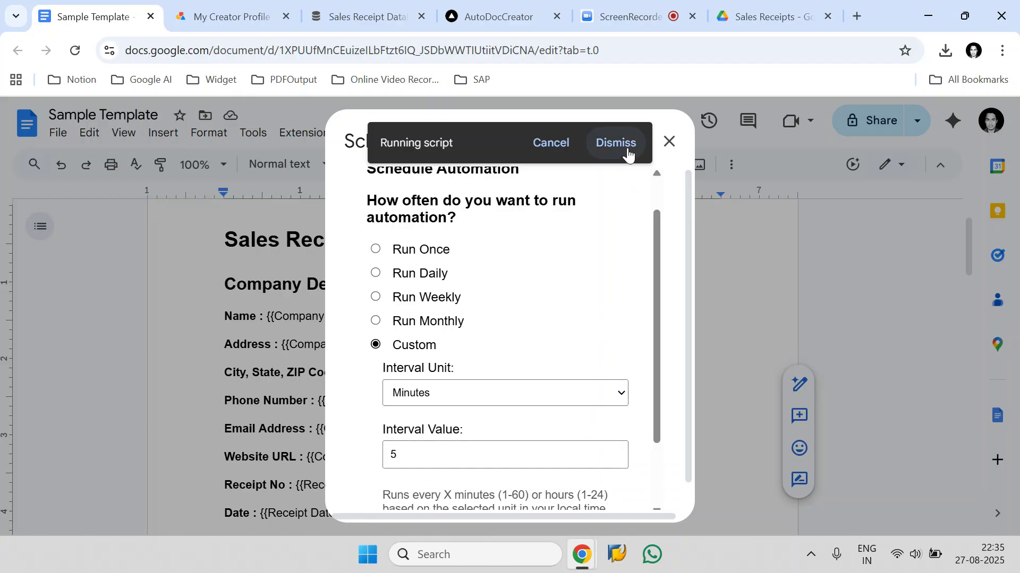
scroll(465, 357, "up", 1)
scroll(466, 360, "down", 2)
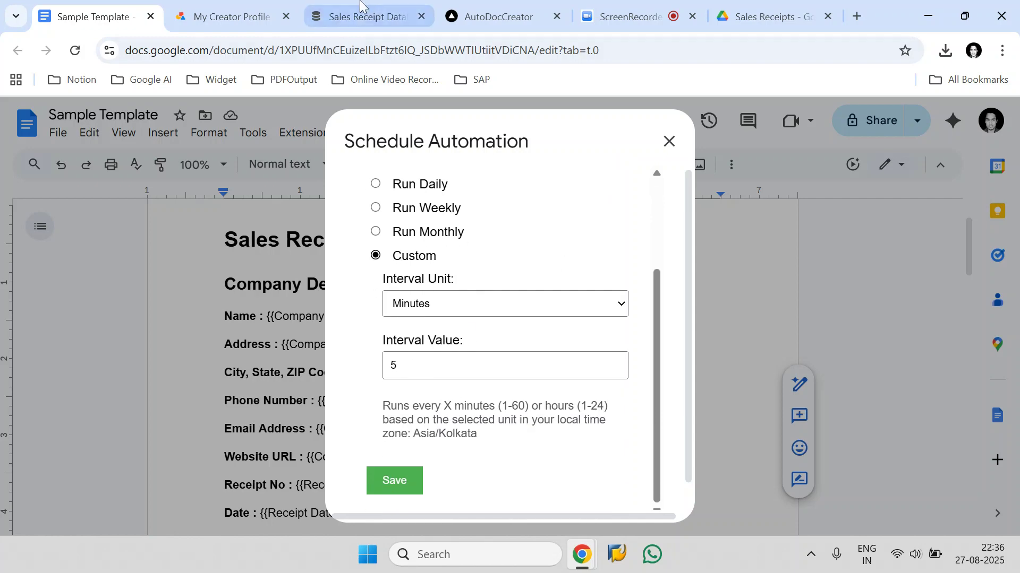
Check the GeneratePDF column in the Notion database, save the automation schedule in the template and dismiss the confirmation
left_click(366, 17)
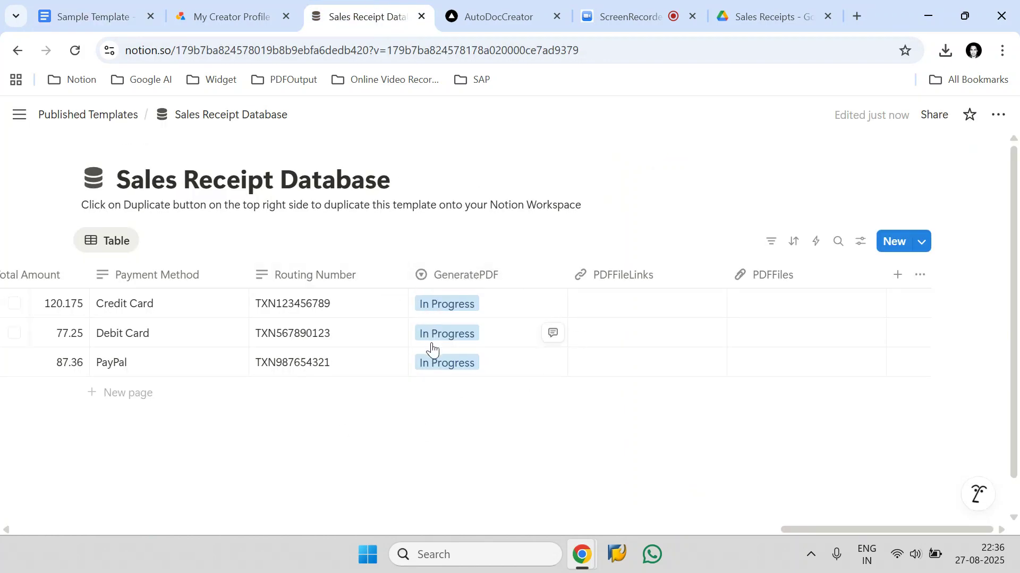
left_click(97, 19)
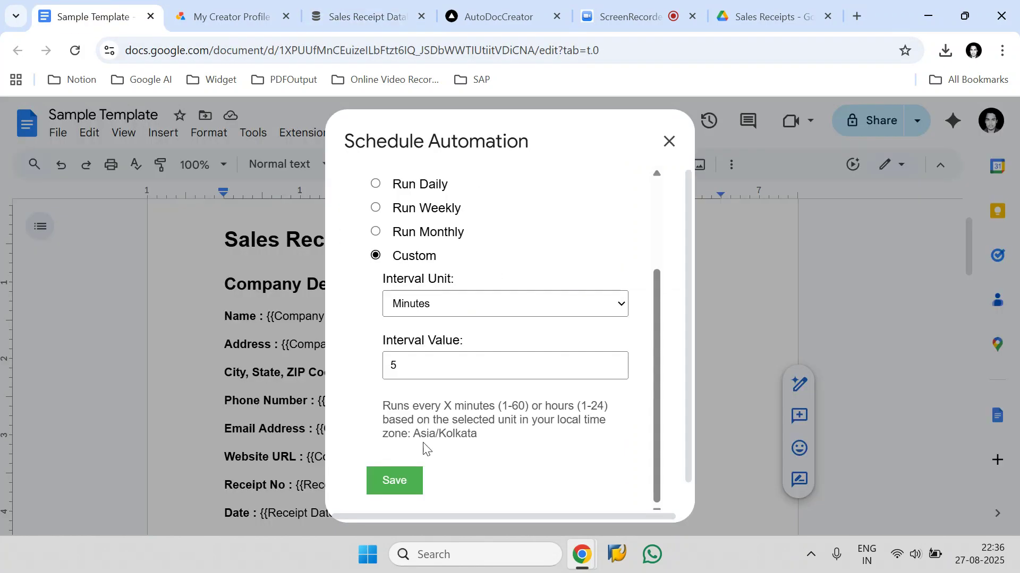
left_click(409, 483)
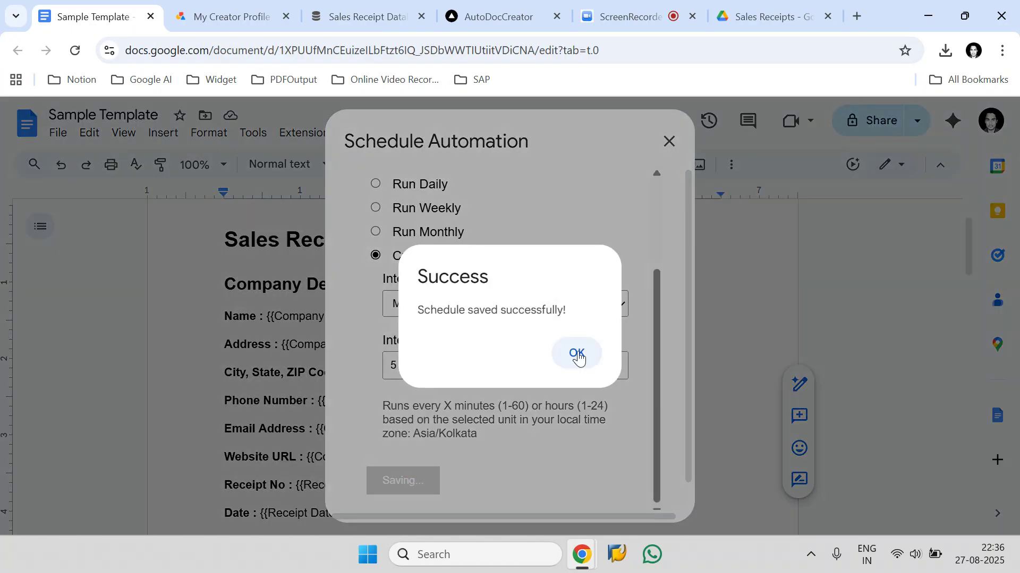
left_click(577, 353)
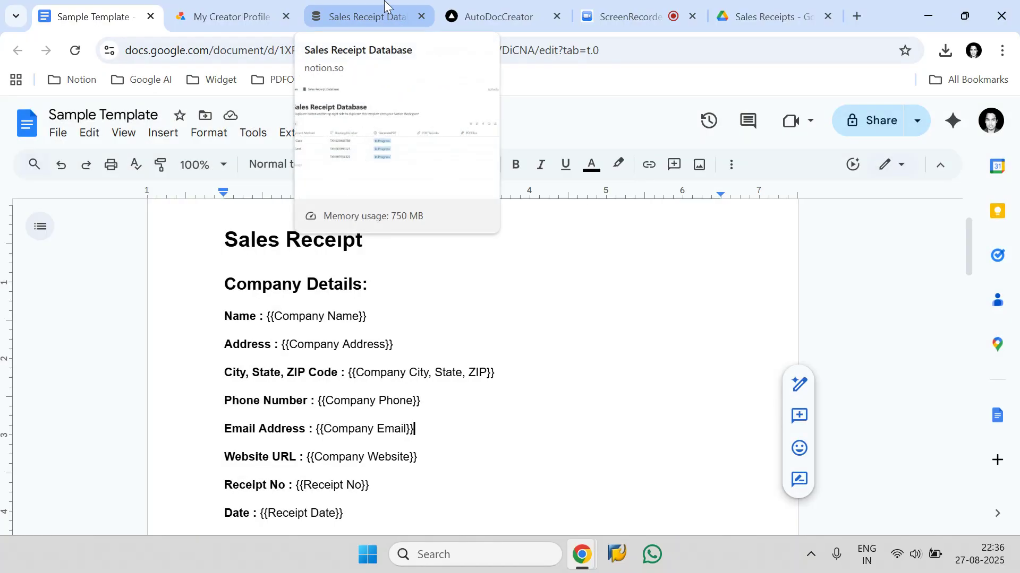
In the Notion Sales Receipt Database, set GeneratePDF to Ready to Generate for the Credit Card and Debit Card records
left_click(387, 15)
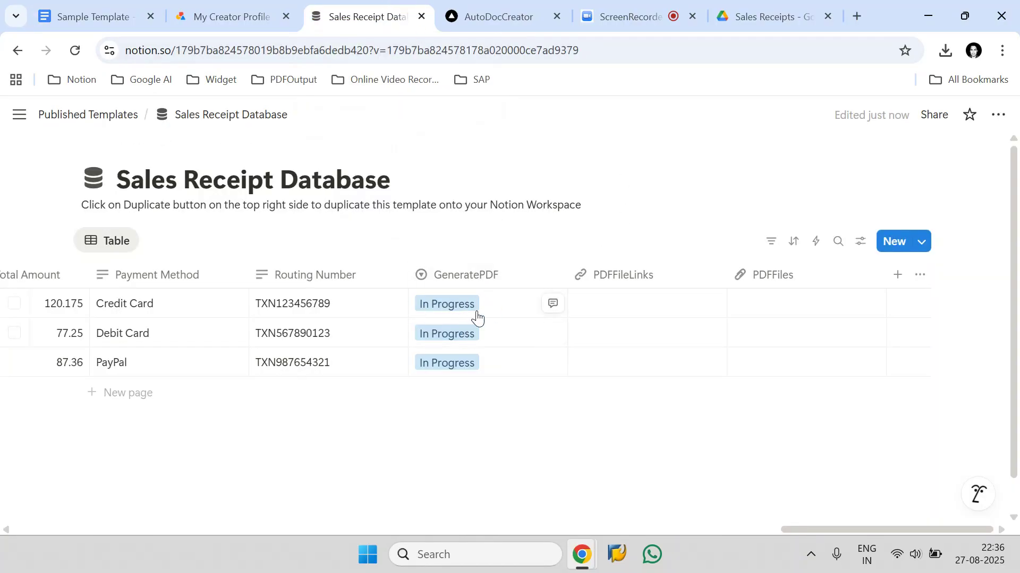
left_click(436, 305)
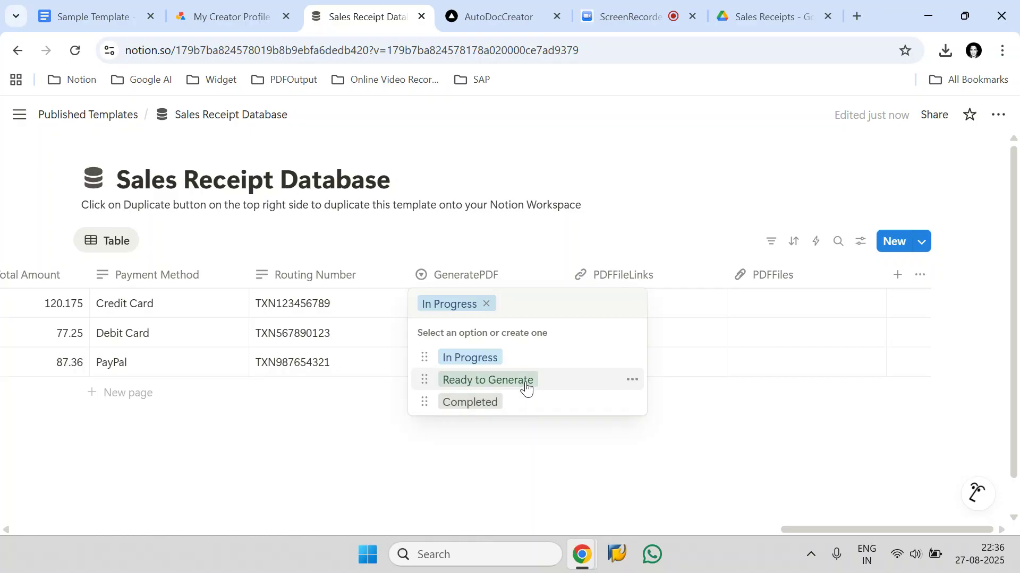
left_click(523, 380)
left_click(493, 346)
left_click(521, 409)
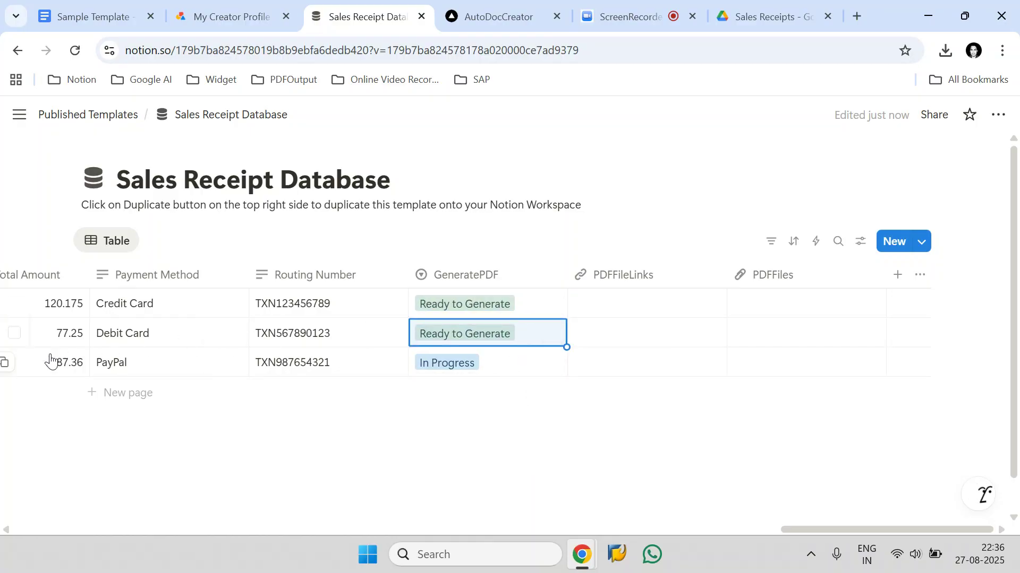
Review the two records marked for PDF generation in Notion and the AutoDocCreator commands in the Google Docs template
left_click(14, 334)
left_click(14, 304)
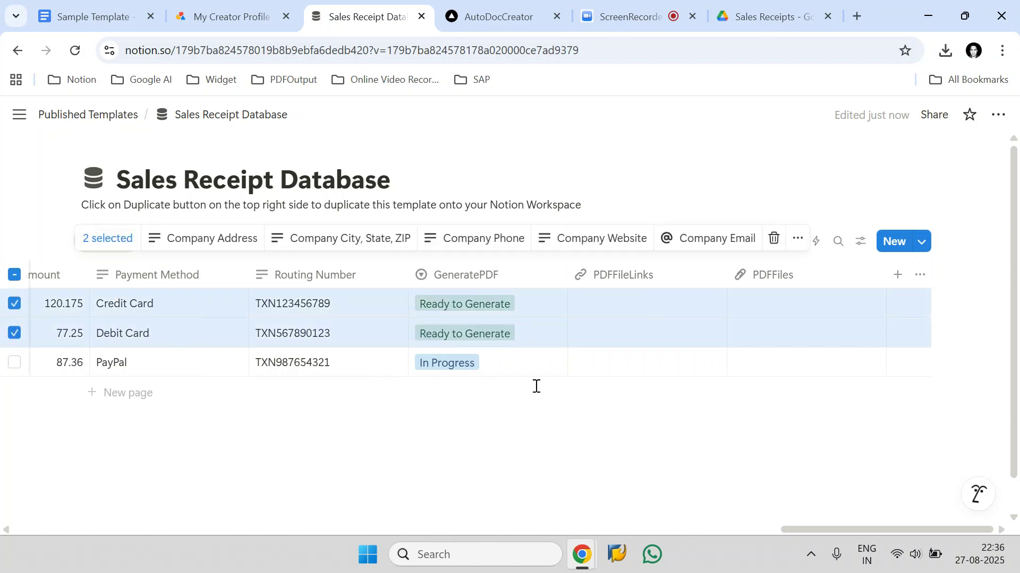
left_click(538, 413)
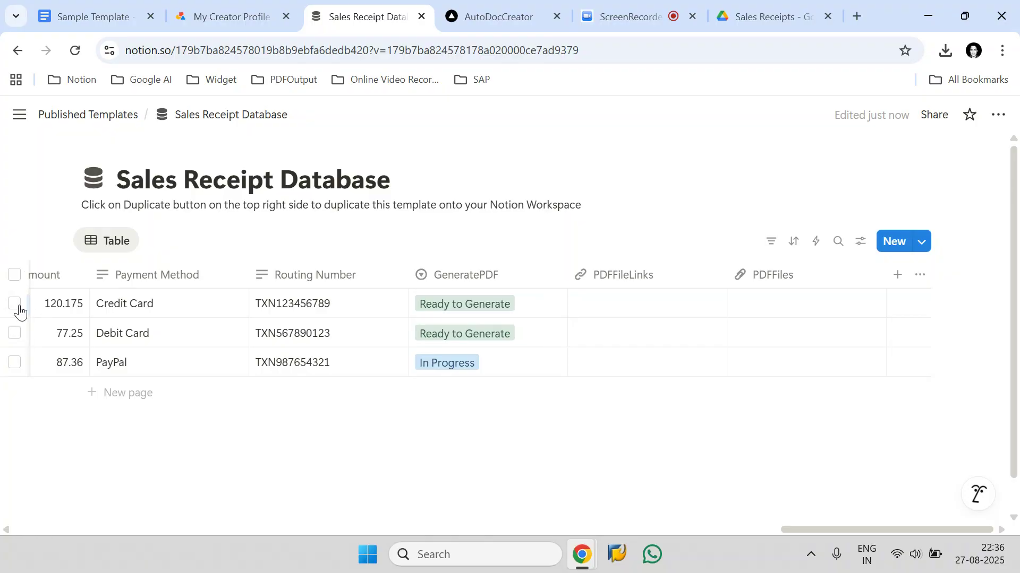
left_click(15, 304)
left_click(15, 334)
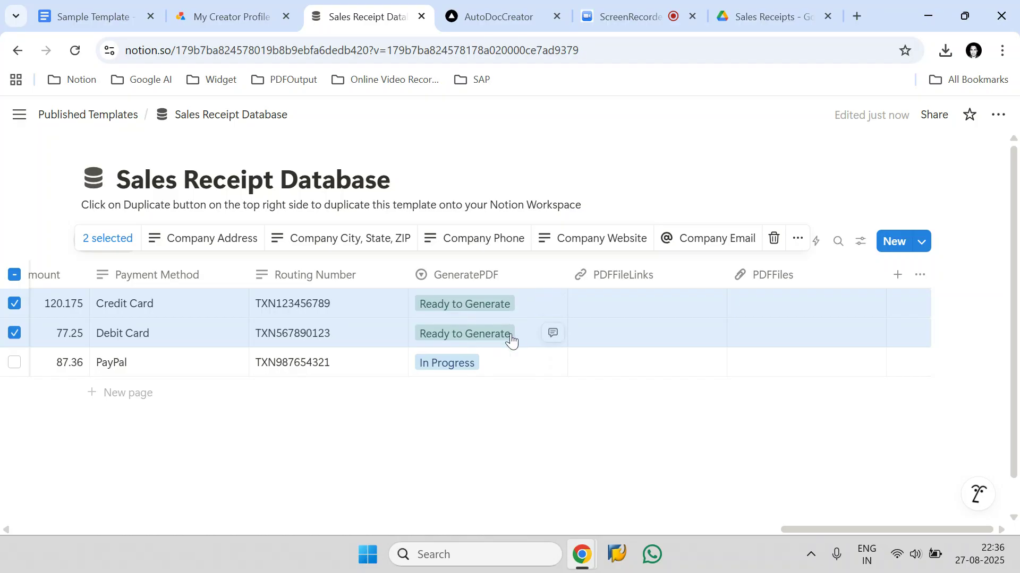
left_click(93, 16)
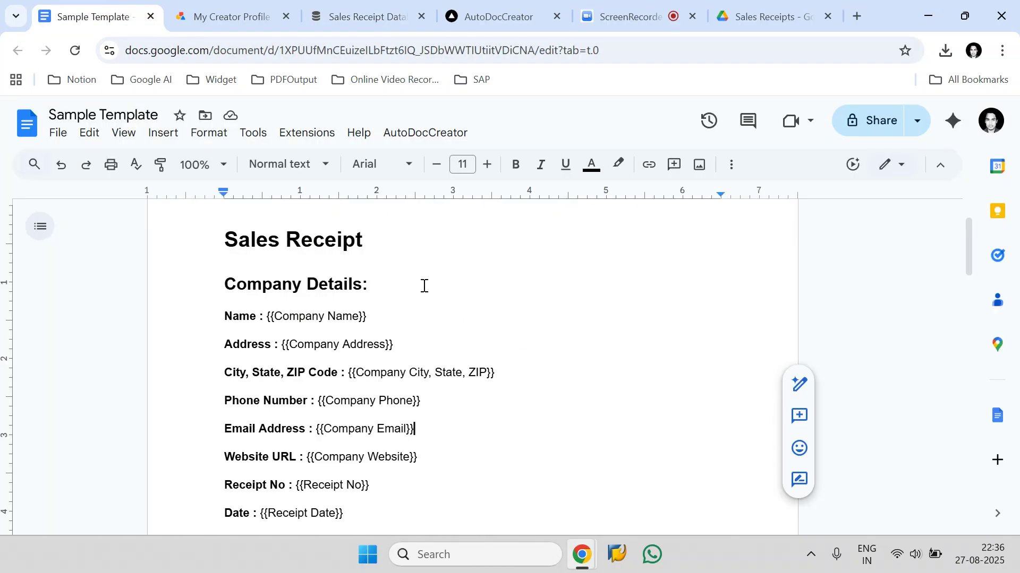
left_click(432, 133)
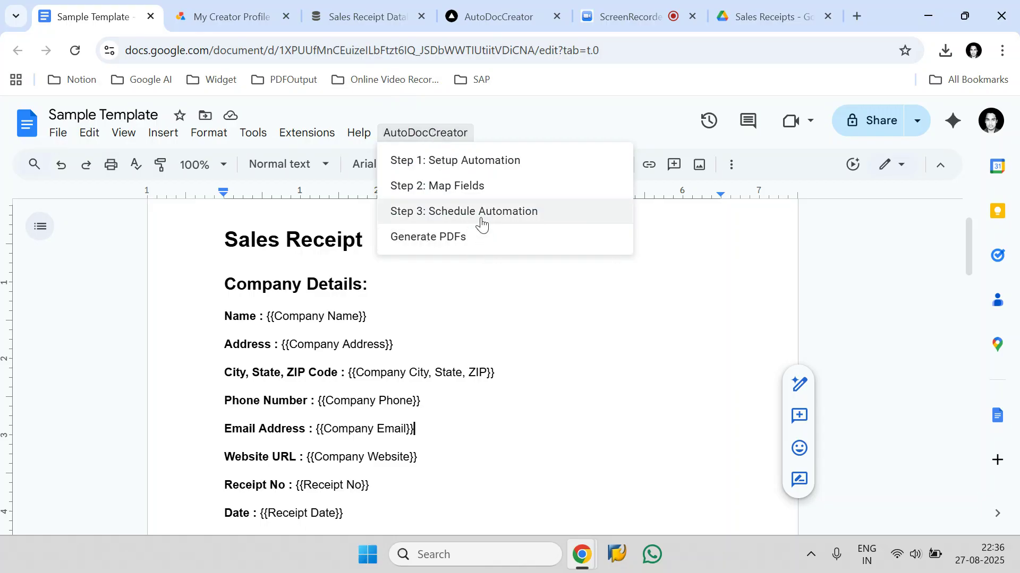
left_click(368, 17)
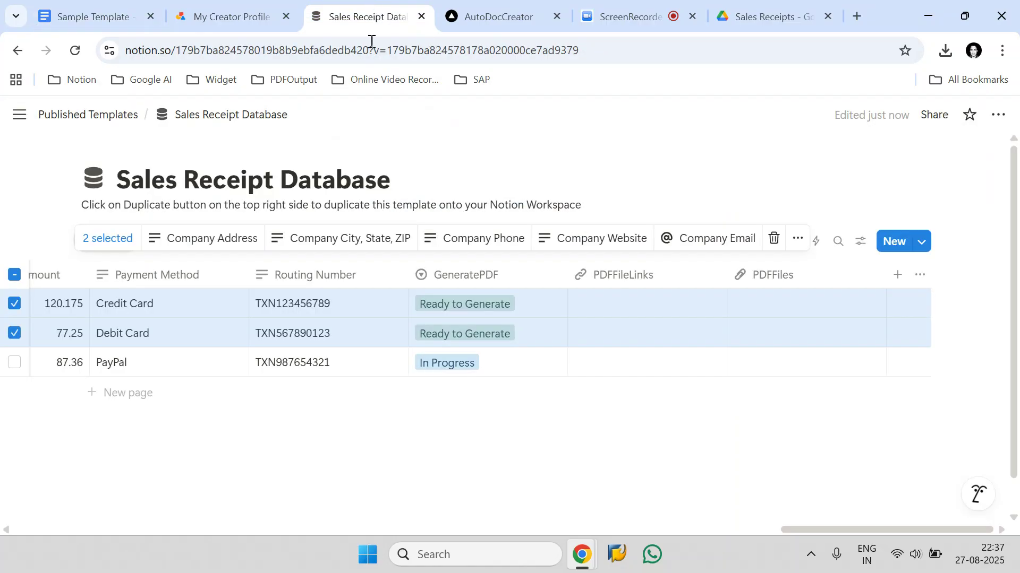
left_click(498, 458)
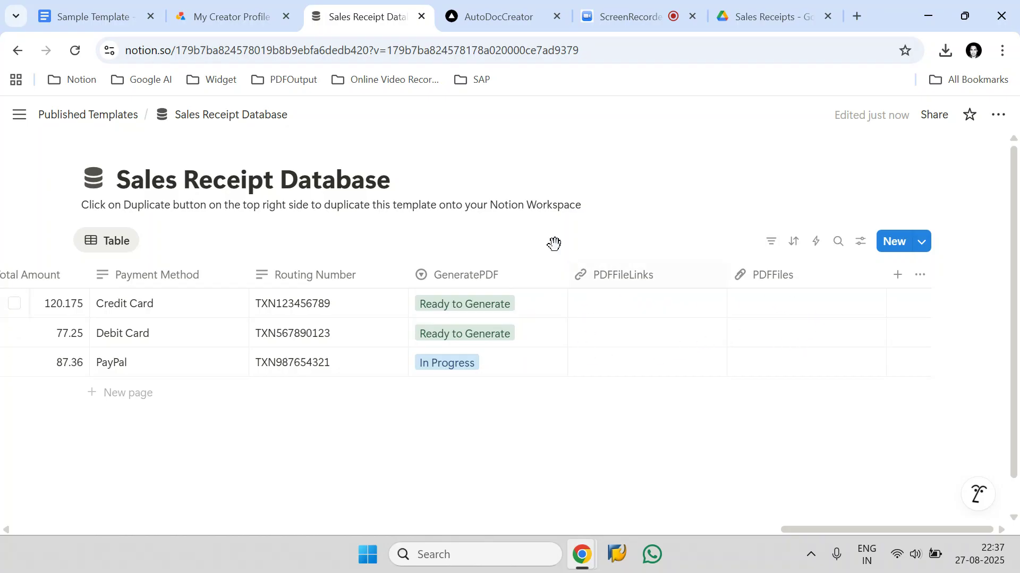
Look through the placeholders of the whole sales receipt template in Google Docs and AutoDocCreator's PDF generation option
left_click(142, 10)
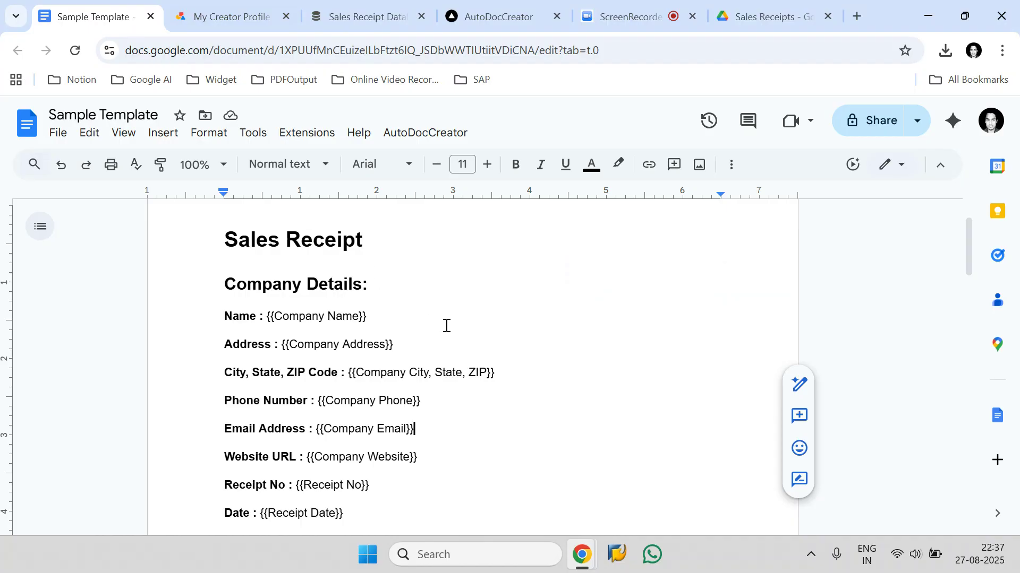
scroll(476, 365, "down", 20)
scroll(477, 364, "up", 10)
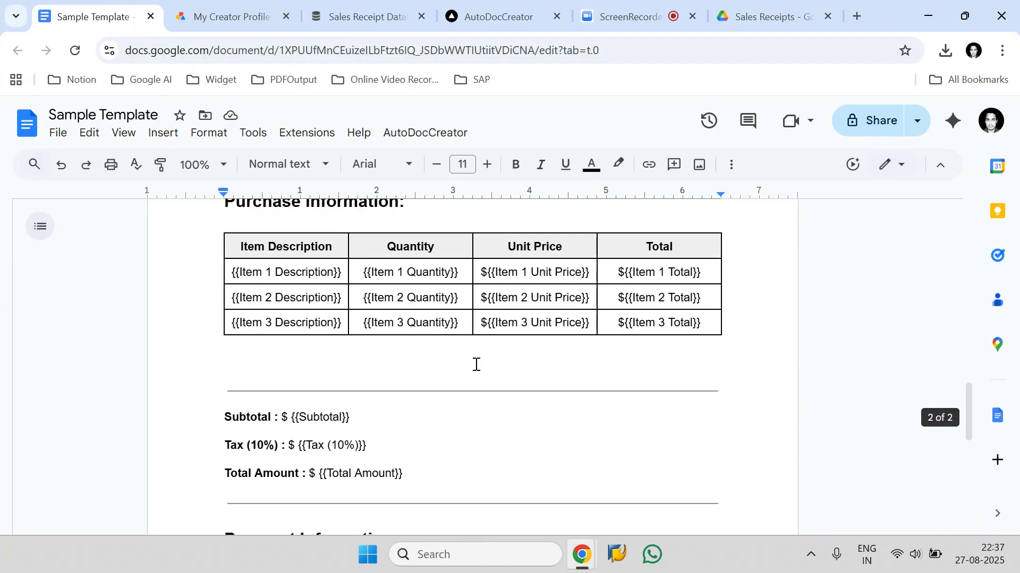
scroll(476, 364, "up", 10)
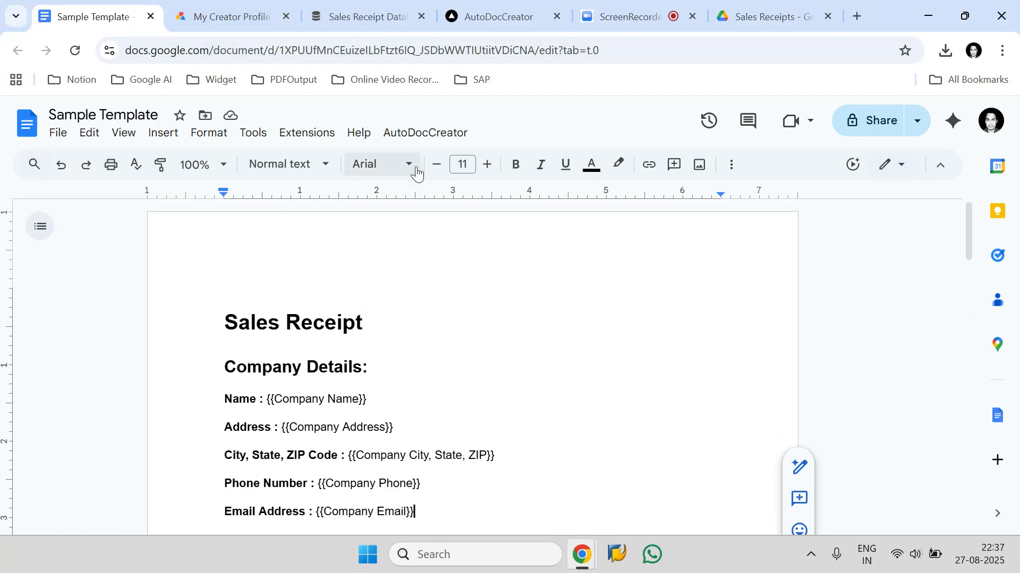
left_click(420, 134)
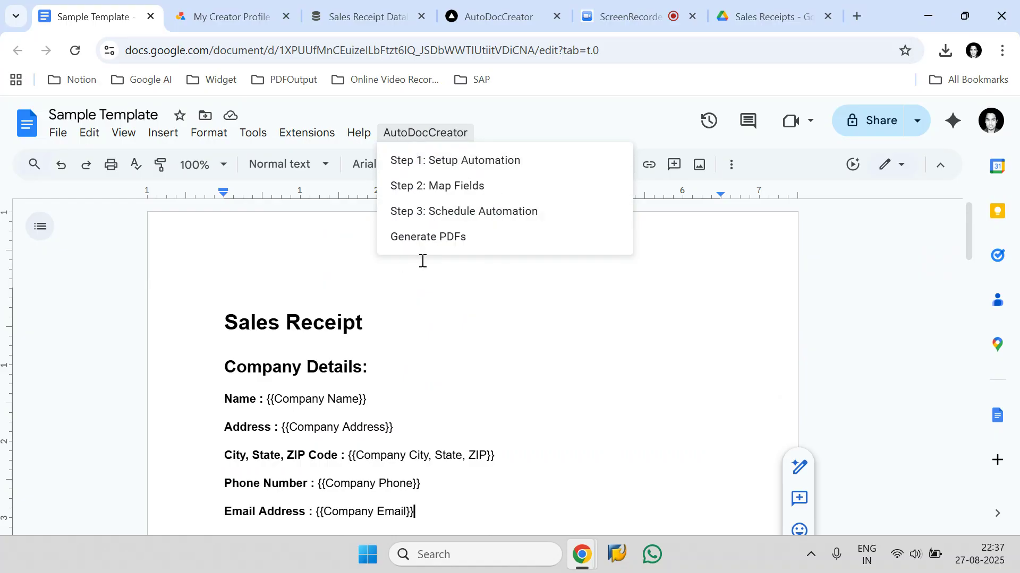
Return to the Notion Sales Receipt Database and narrow the Routing Number column
left_click(361, 16)
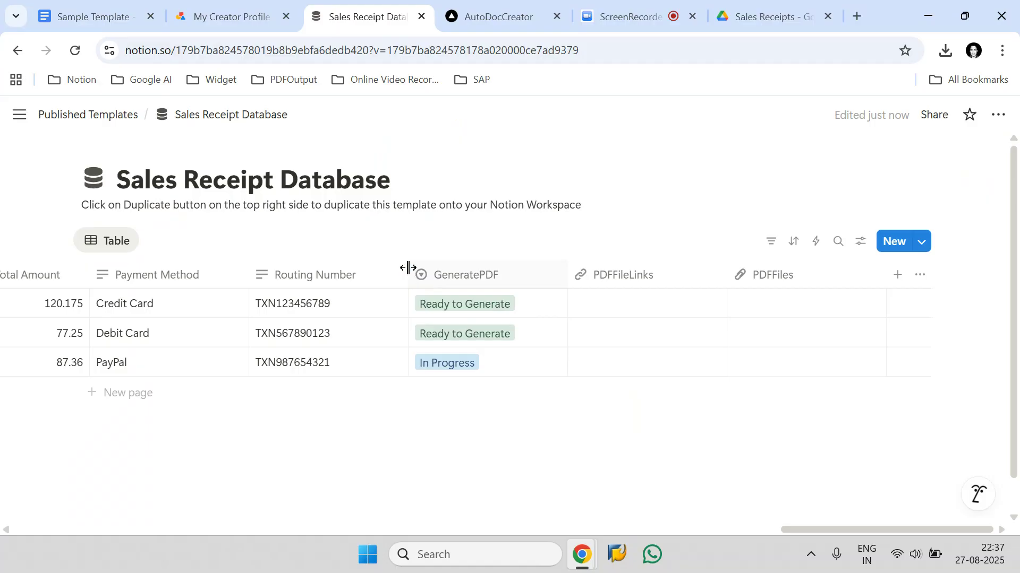
left_click_drag(408, 266, 381, 267)
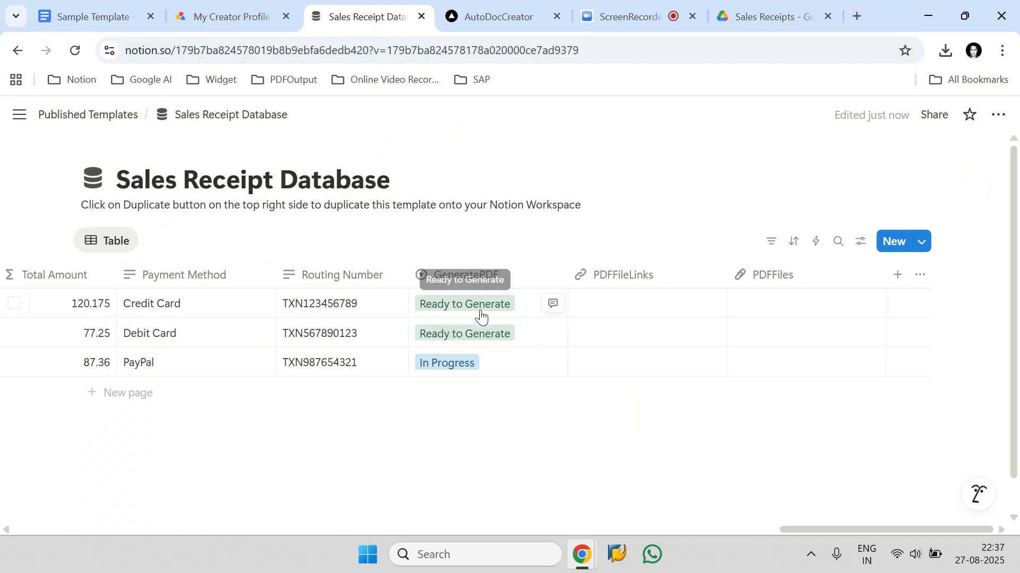
left_click(611, 20)
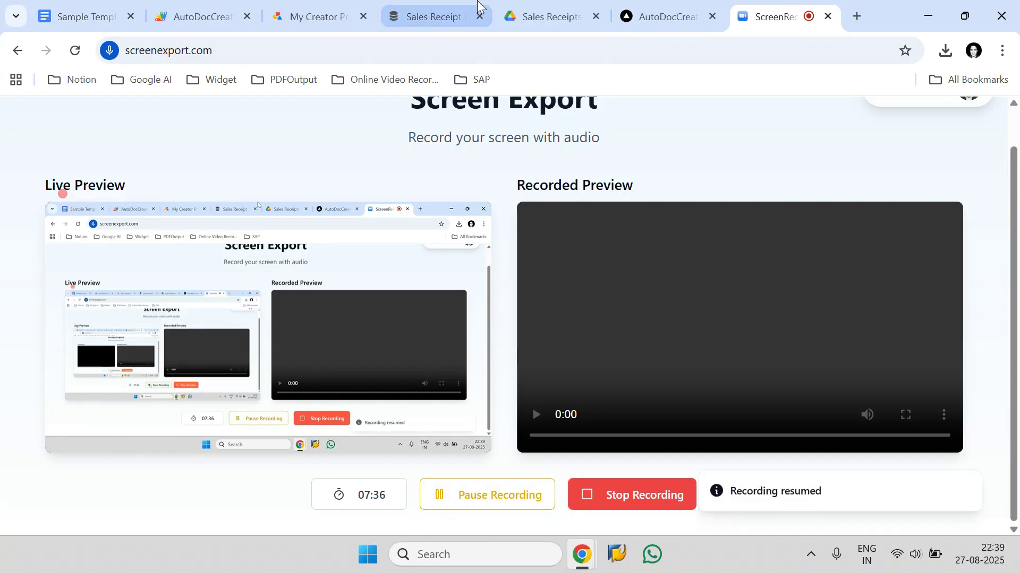
left_click(433, 16)
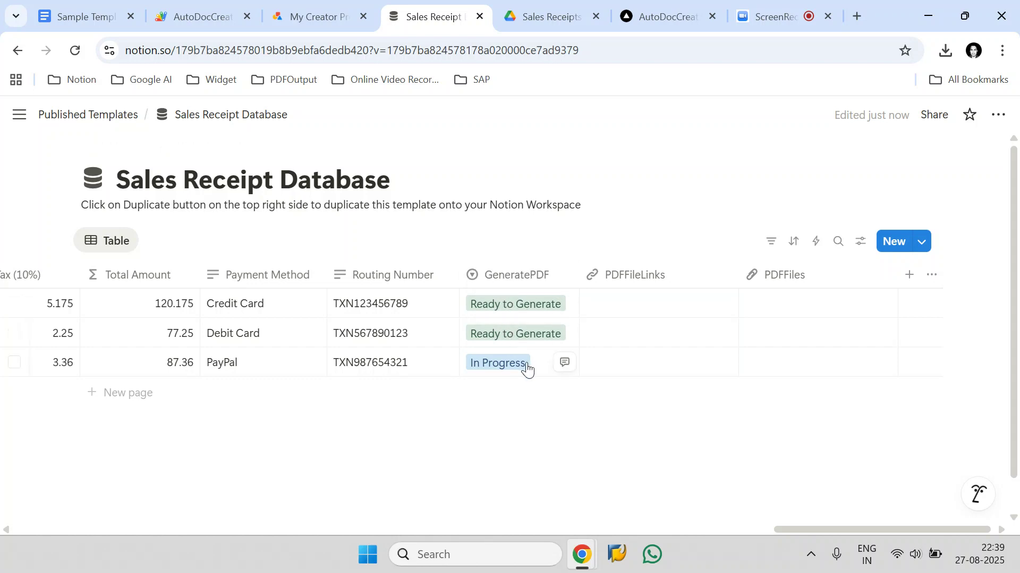
Monitor the GeneratePDF, PDFFileLinks and PDFFiles columns of the Credit Card and Debit Card records during the scheduled run
left_click(14, 333)
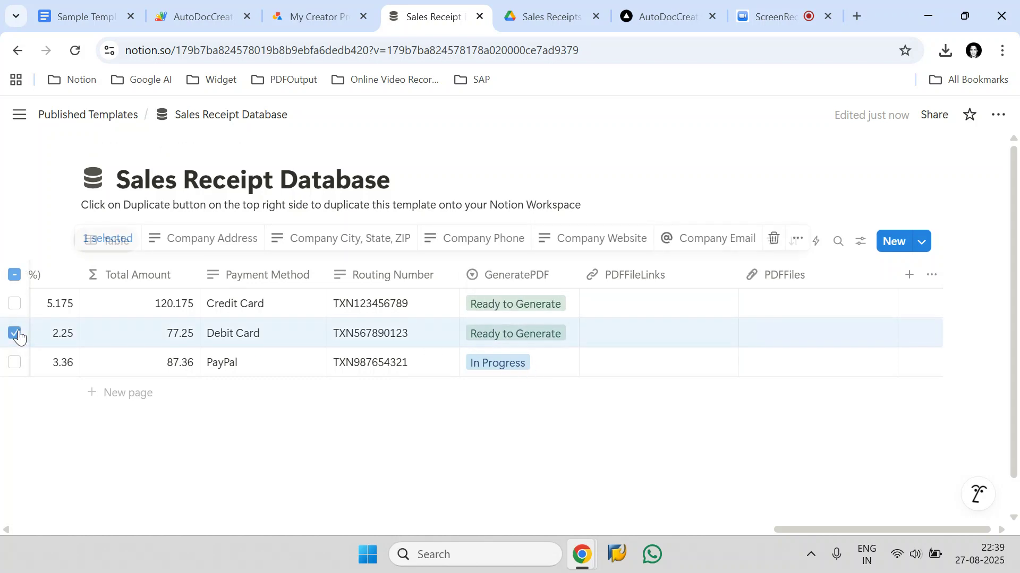
left_click(15, 304)
left_click(280, 444)
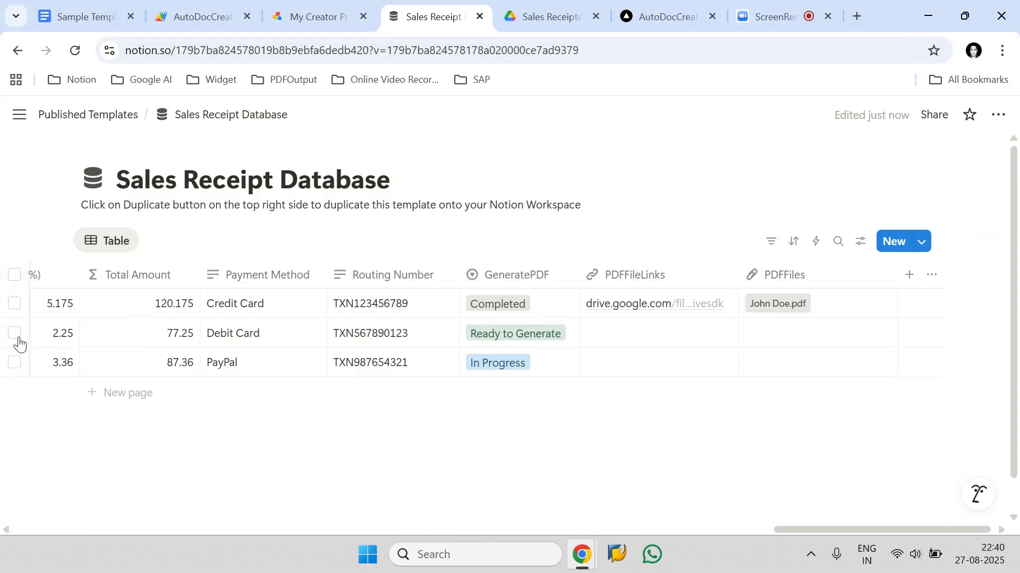
left_click(15, 333)
left_click(361, 453)
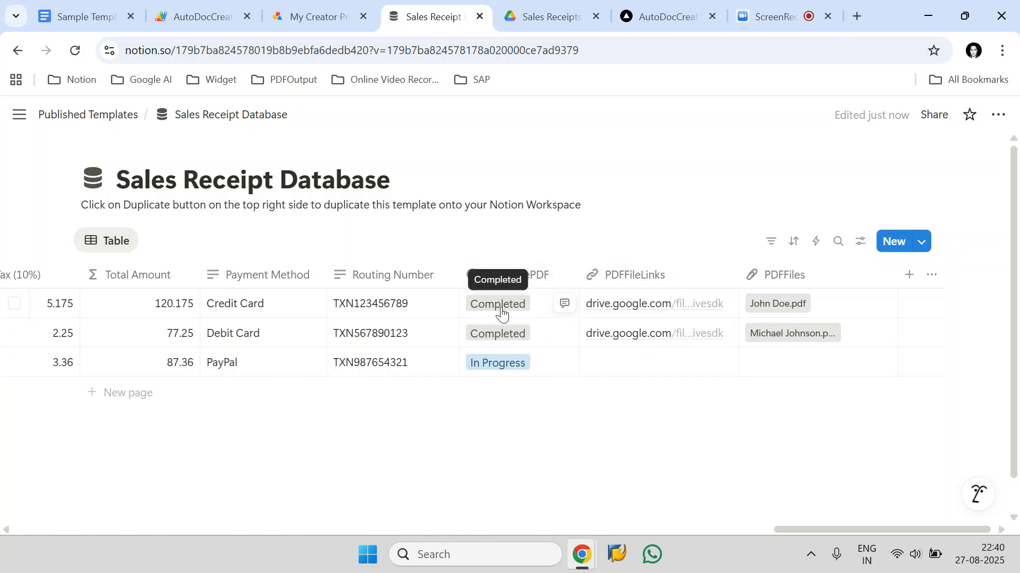
Open the Credit Card record's generated PDF from its Drive link and review both pages, including the Tax (10%) line
left_click(635, 311)
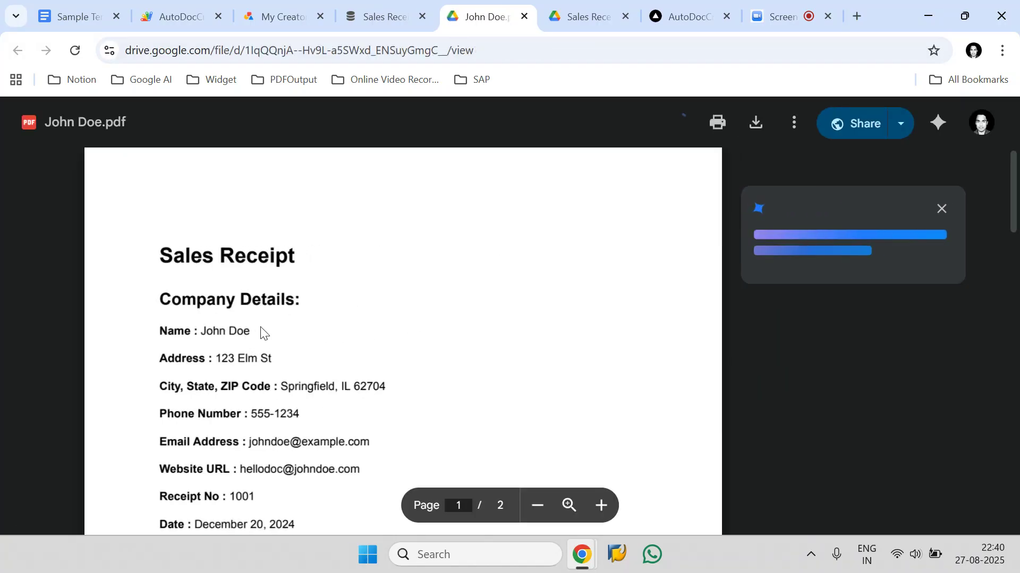
left_click_drag(202, 333, 252, 333)
scroll(325, 336, "down", 5)
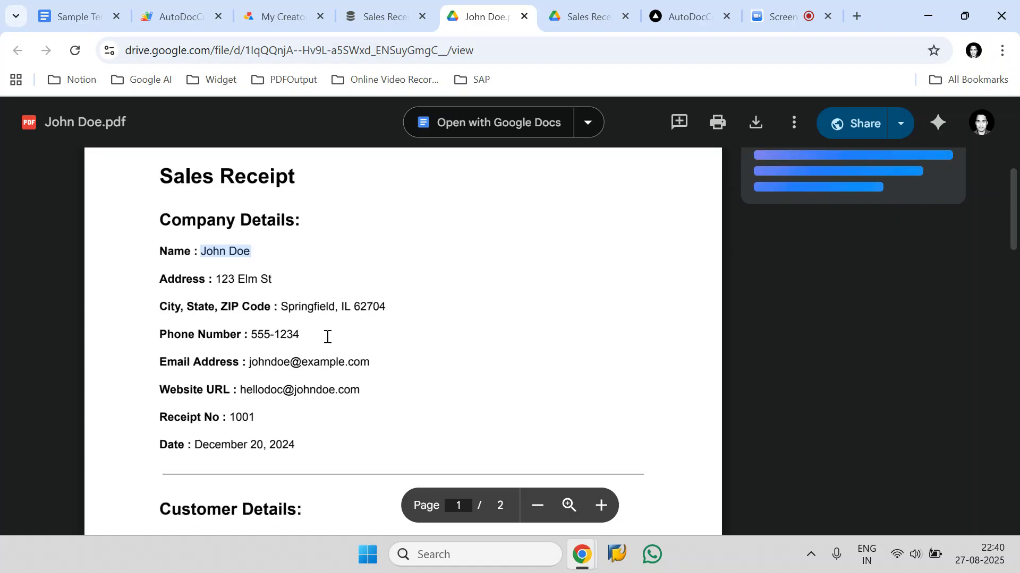
scroll(327, 337, "down", 15)
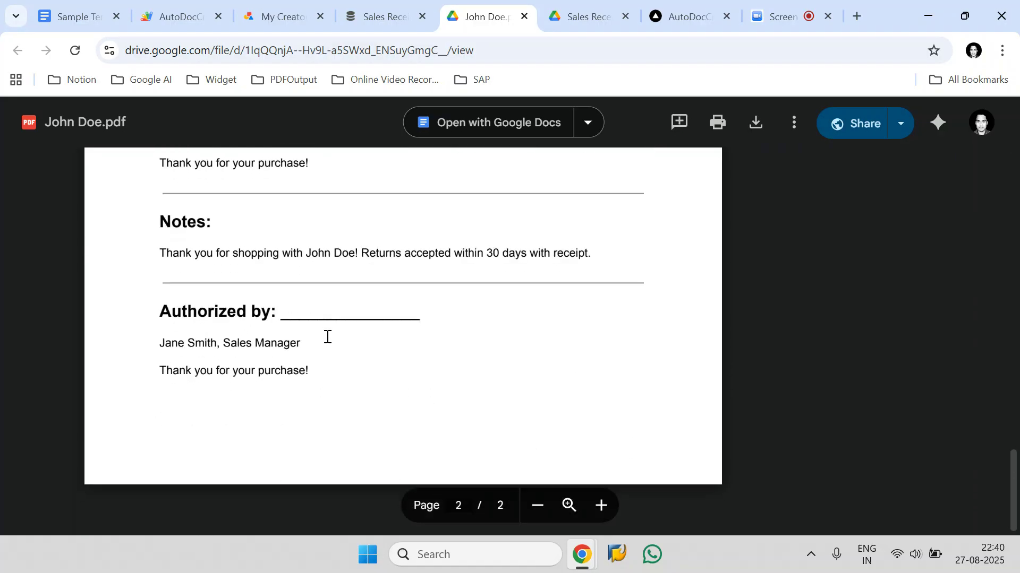
scroll(327, 337, "up", 5)
scroll(327, 336, "up", 3)
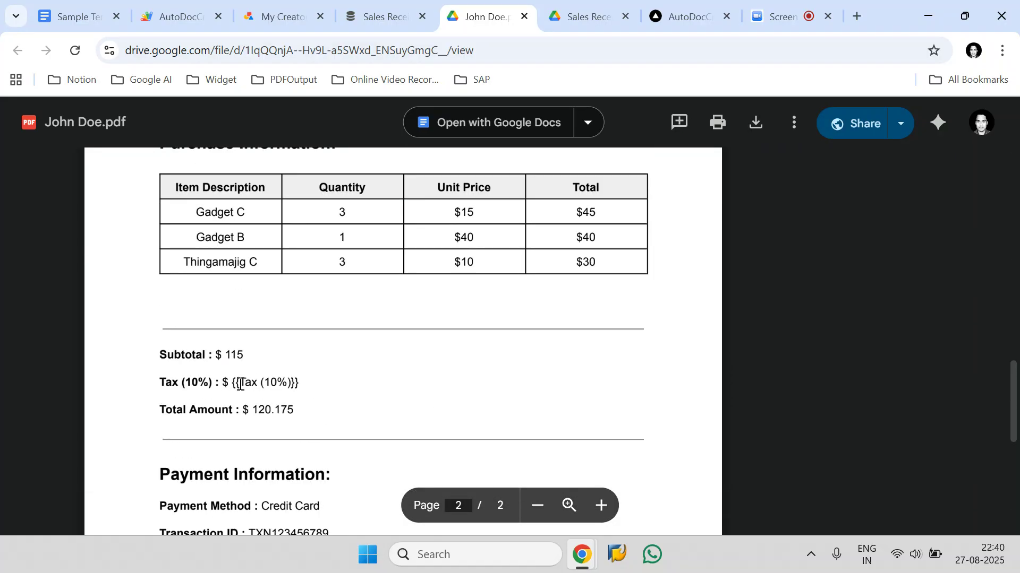
left_click_drag(232, 384, 297, 384)
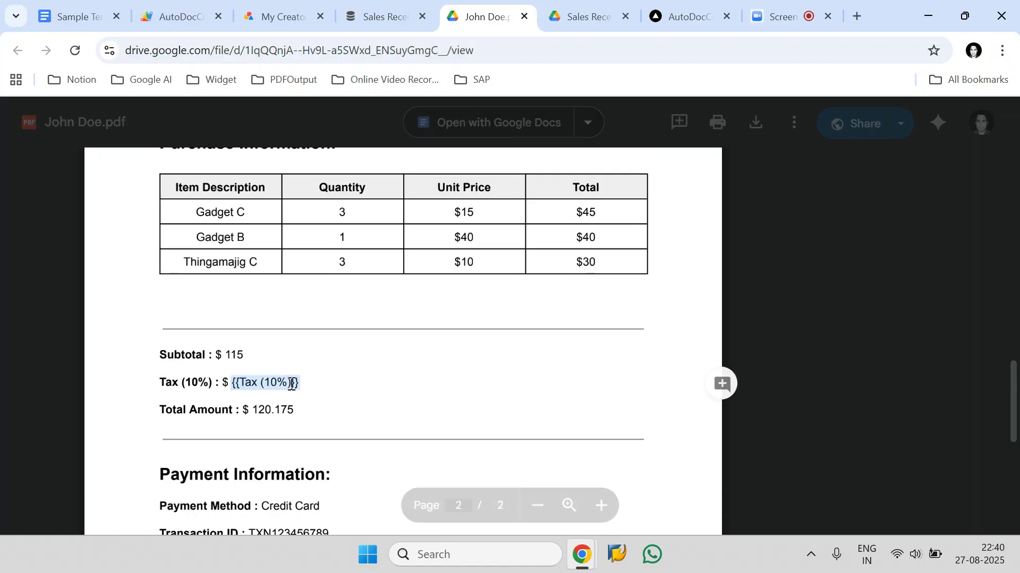
scroll(297, 385, "down", 10)
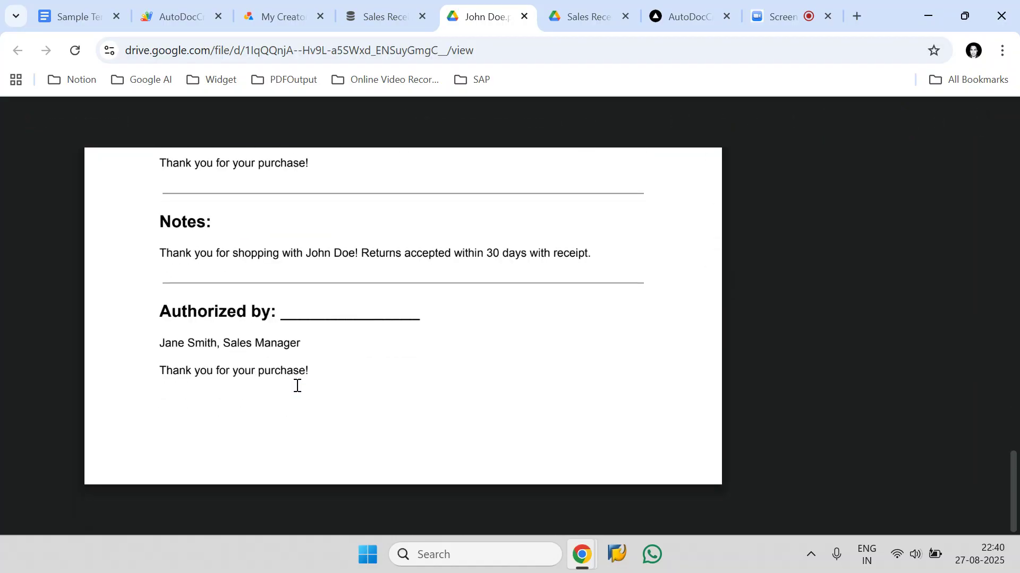
scroll(297, 386, "up", 12)
scroll(345, 379, "up", 15)
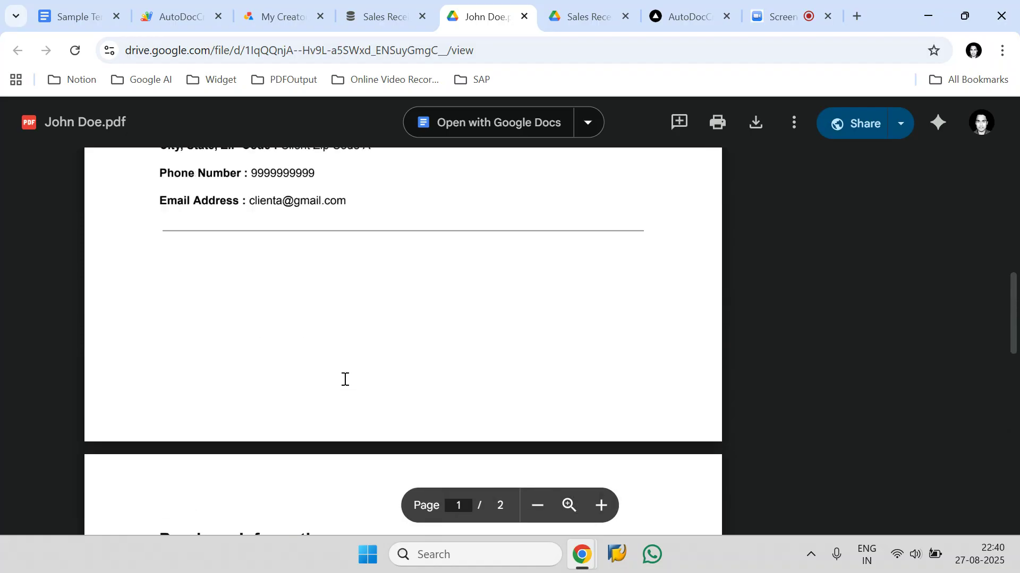
Open the Debit Card record's generated PDF from Notion and review its pages alongside the Credit Card record's PDF
left_click(408, 14)
left_click(594, 342)
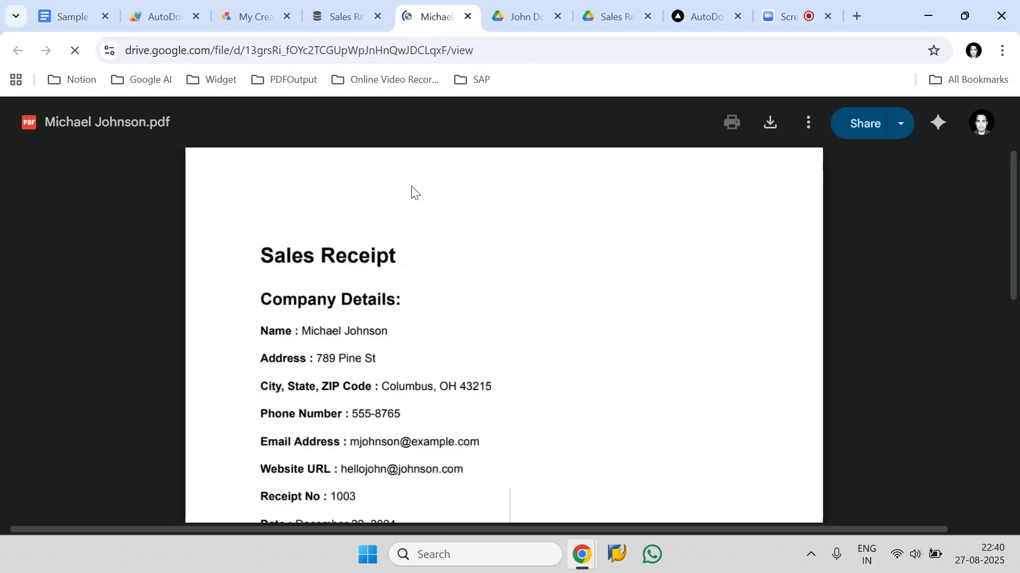
scroll(413, 191, "down", 10)
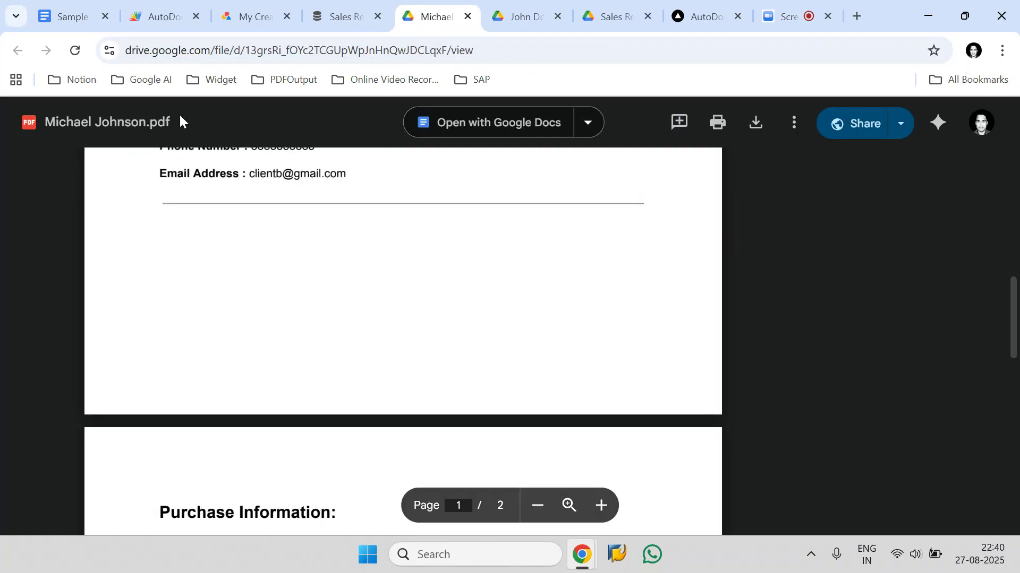
left_click(502, 9)
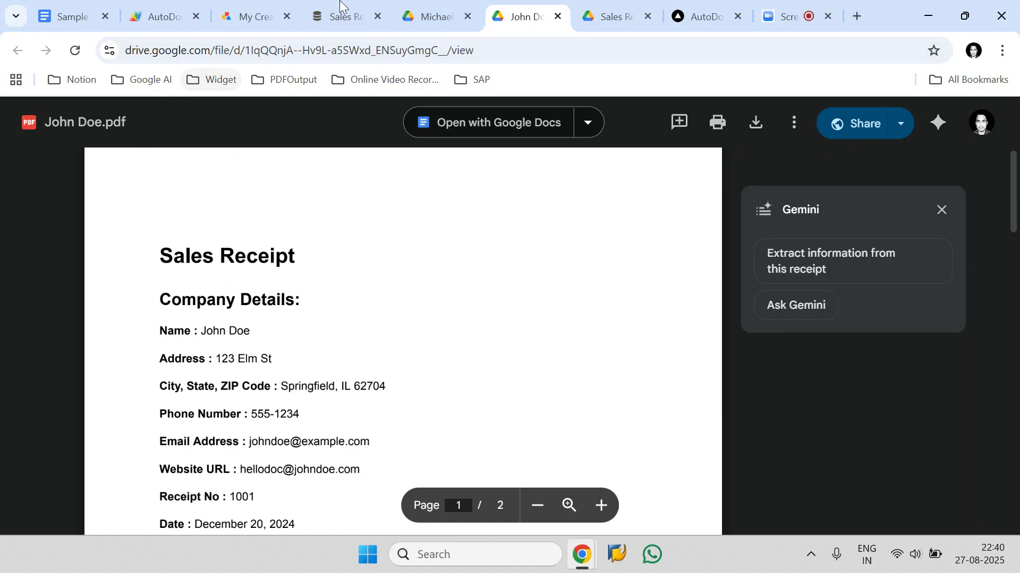
left_click(439, 12)
scroll(426, 285, "down", 5)
scroll(427, 285, "down", 5)
scroll(425, 285, "up", 15)
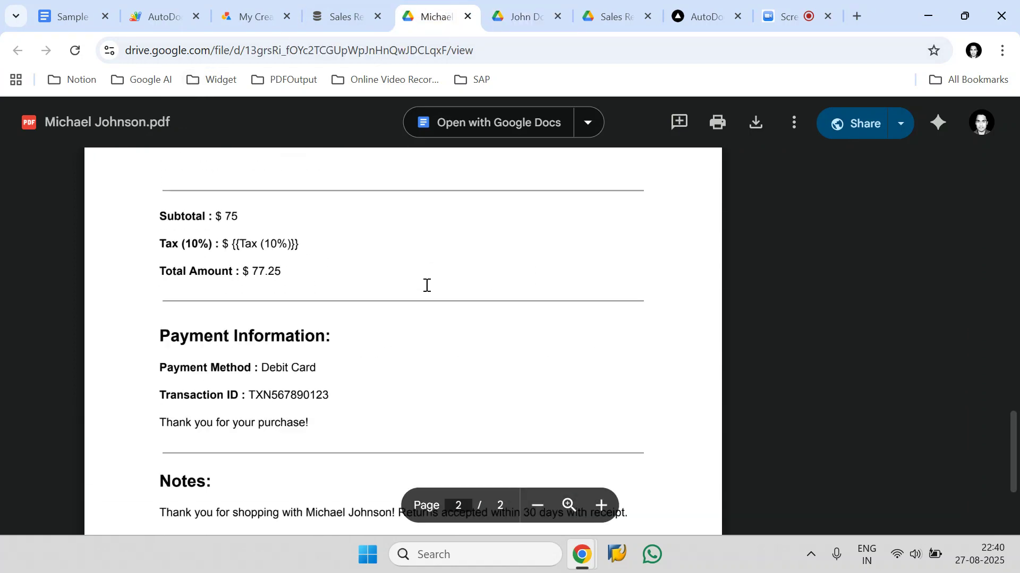
Close both generated PDFs, reload the Sales Receipts folder in Drive and return to the Notion database
left_click(467, 16)
left_click(467, 16)
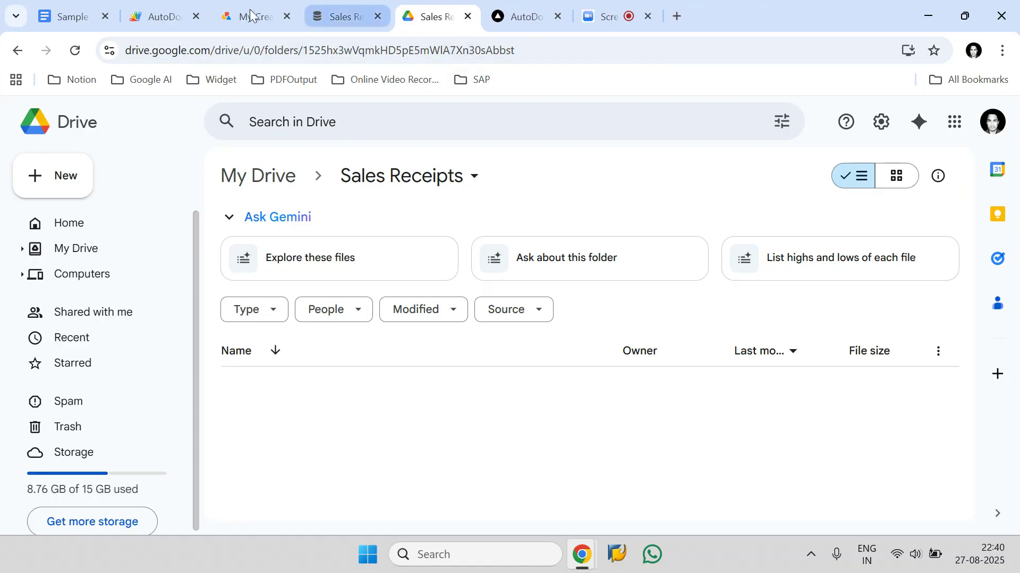
left_click(75, 50)
left_click(284, 3)
left_click(319, 16)
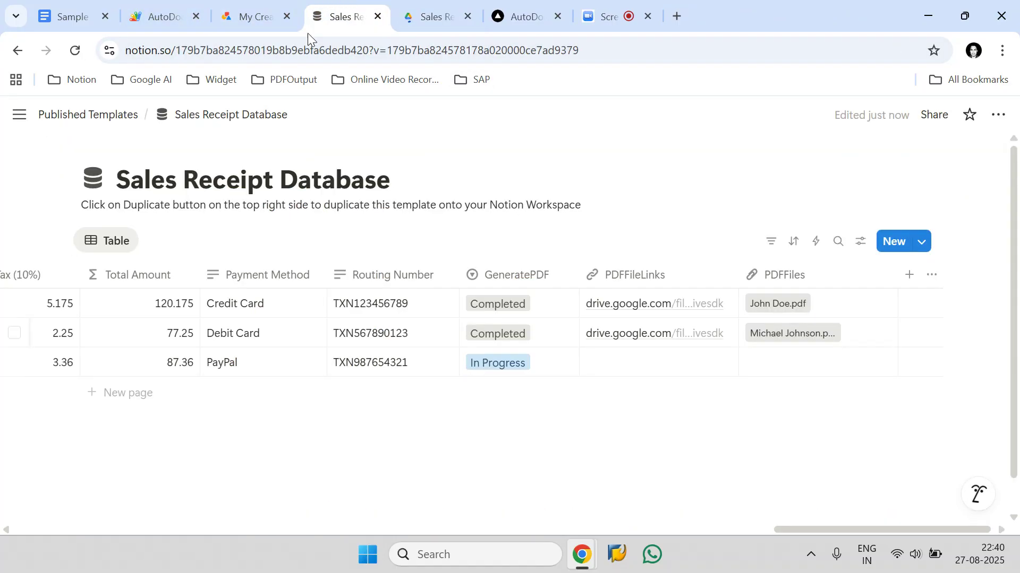
Select the Credit Card and Debit Card records in the Sales Receipt Database, and clear the selection
left_click(15, 333)
left_click(14, 303)
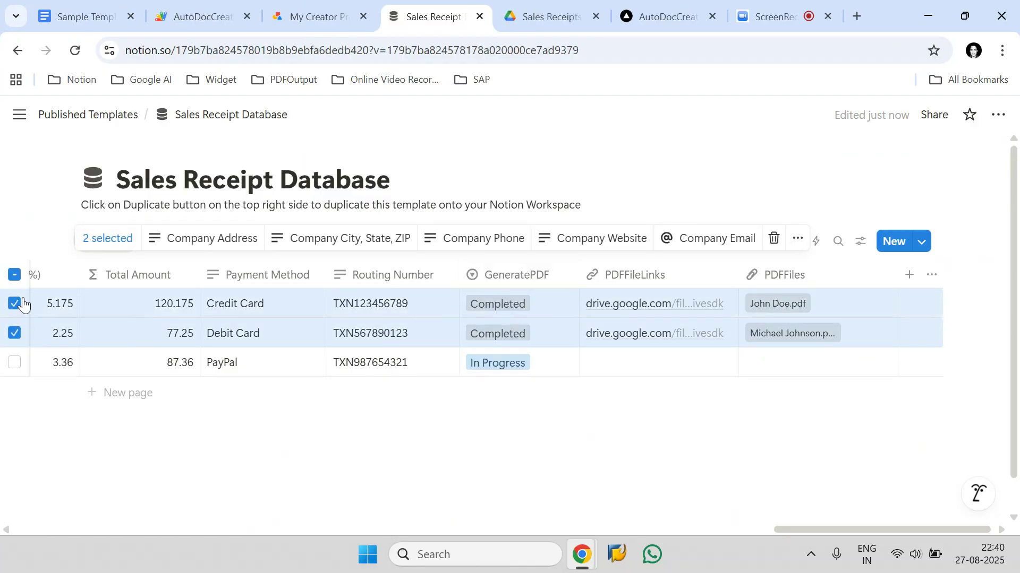
left_click(17, 281)
left_click(17, 281)
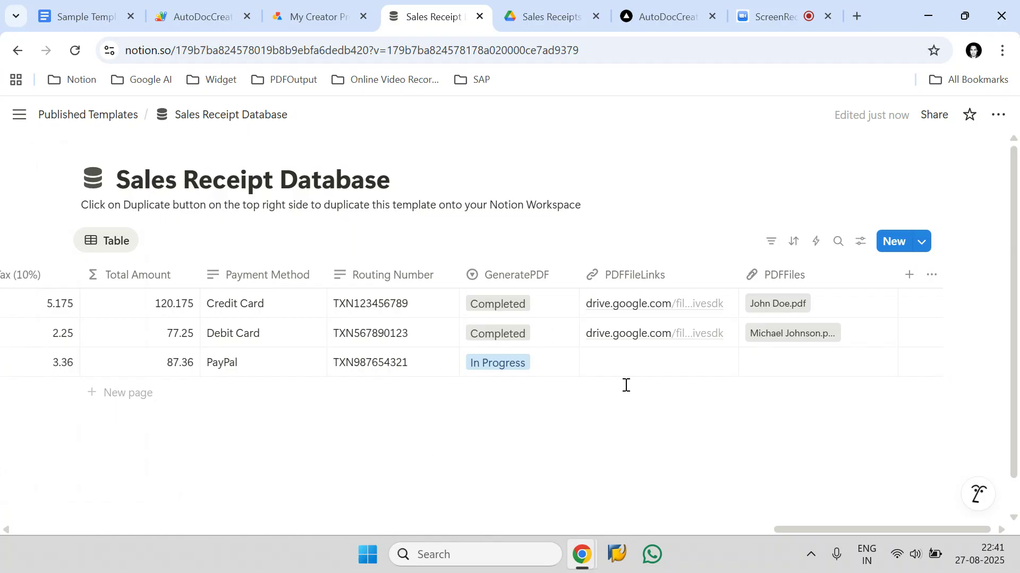
Switch to the Google Docs template and open AutoDocCreator's Schedule Automation settings to review the run frequency
left_click(98, 12)
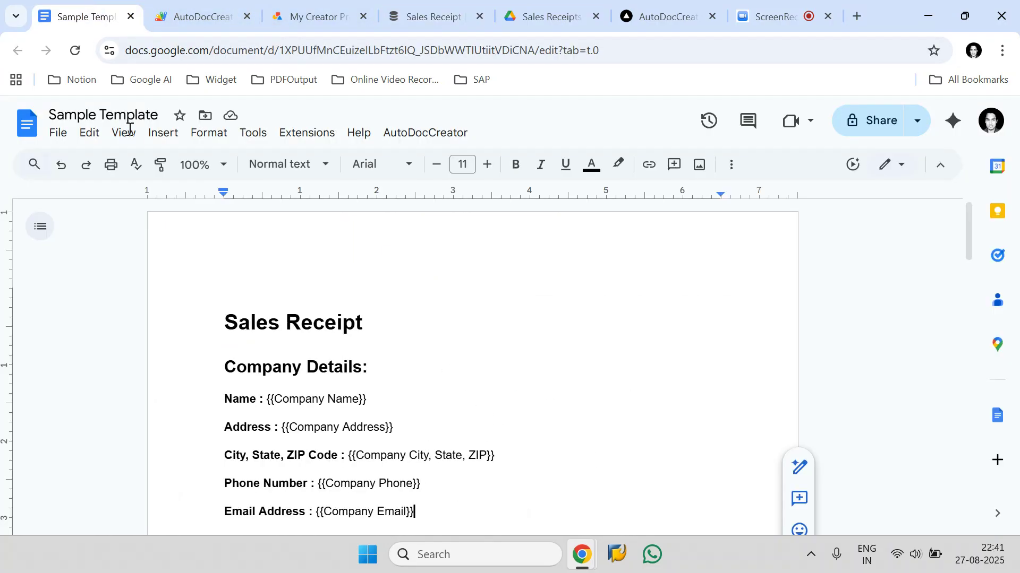
left_click(444, 139)
left_click(561, 213)
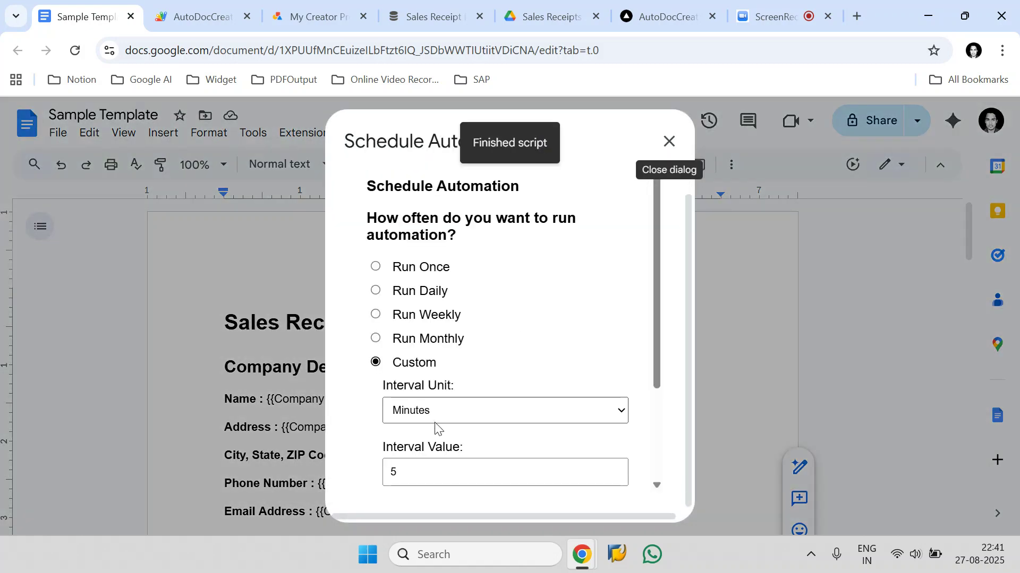
Return to Notion and download the PDF attached to the Credit Card record's PDFFiles property
left_click(425, 16)
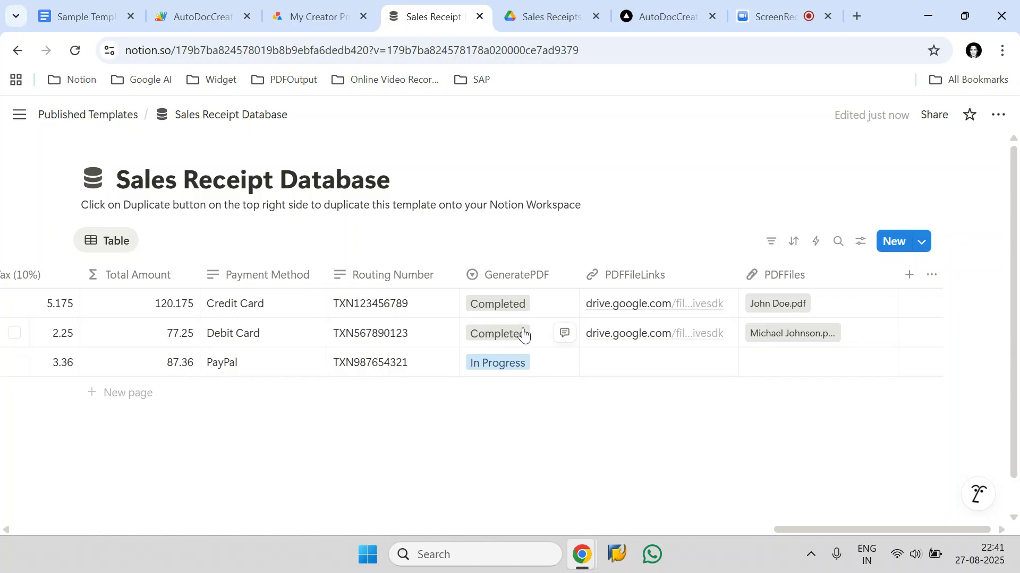
left_click(822, 304)
left_click(823, 304)
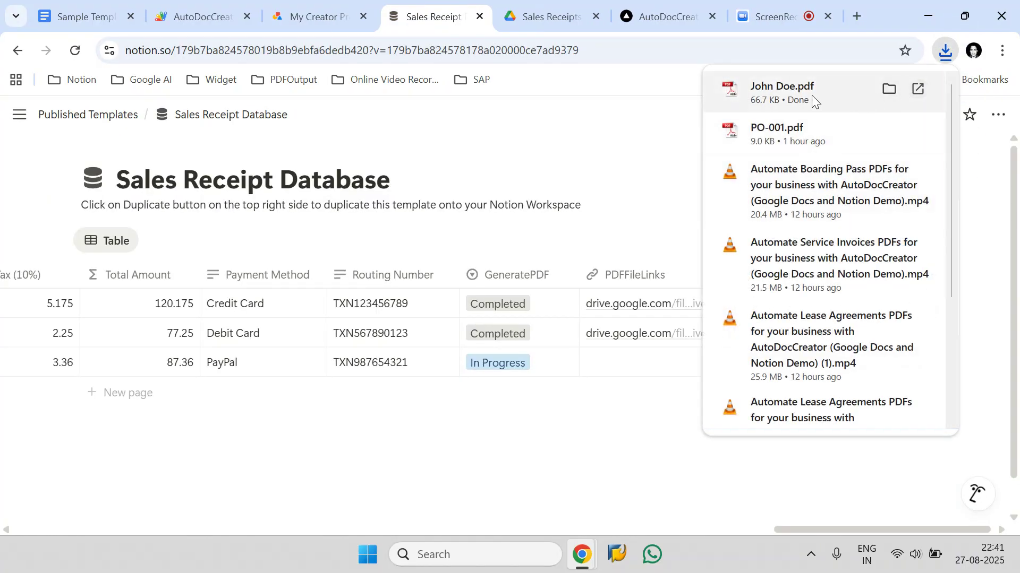
Open the downloaded receipt PDF, review both pages, and close it along with the record's file list in Notion
left_click(811, 95)
scroll(643, 293, "down", 10)
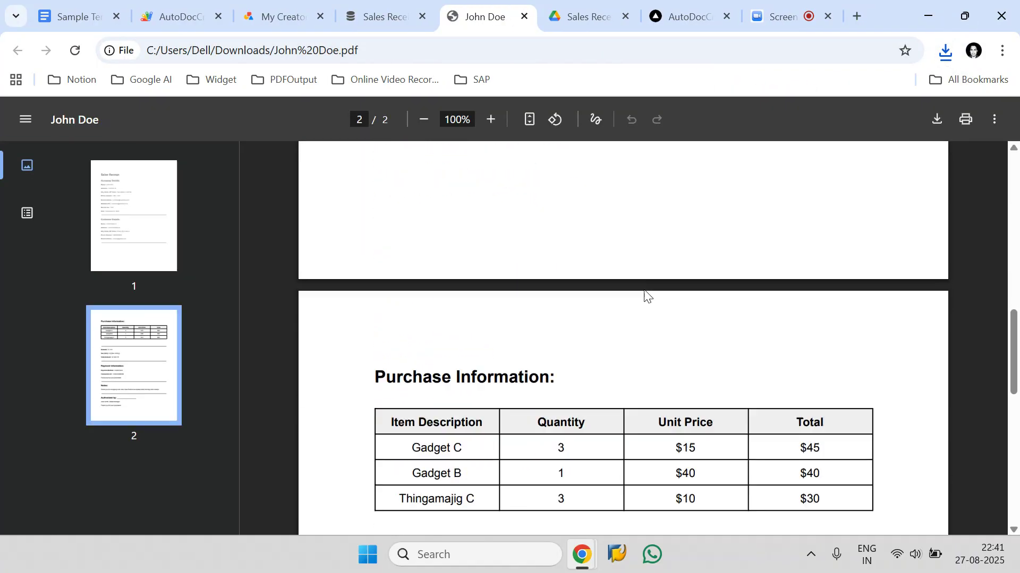
scroll(644, 293, "down", 8)
scroll(627, 278, "up", 15)
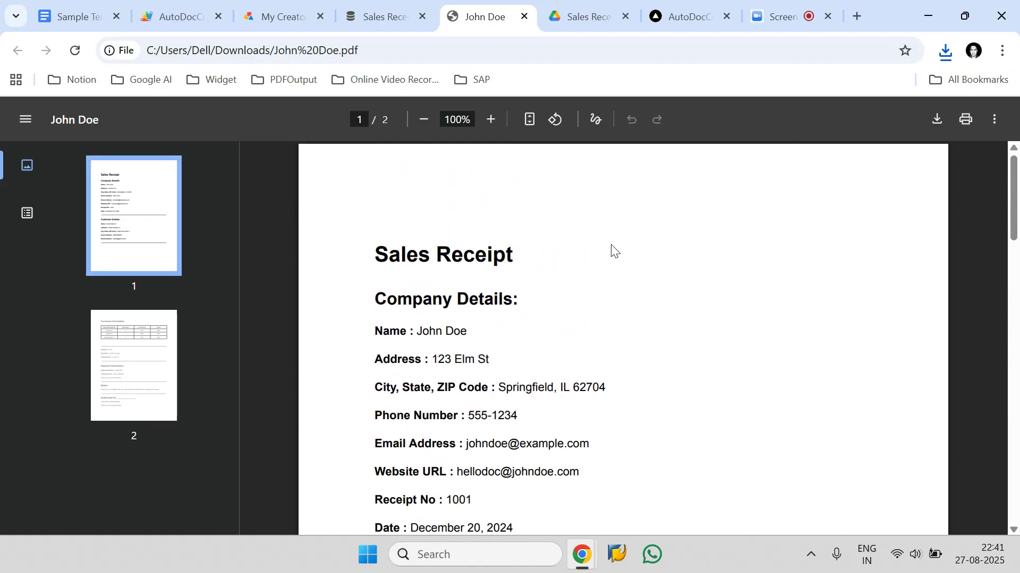
left_click(523, 16)
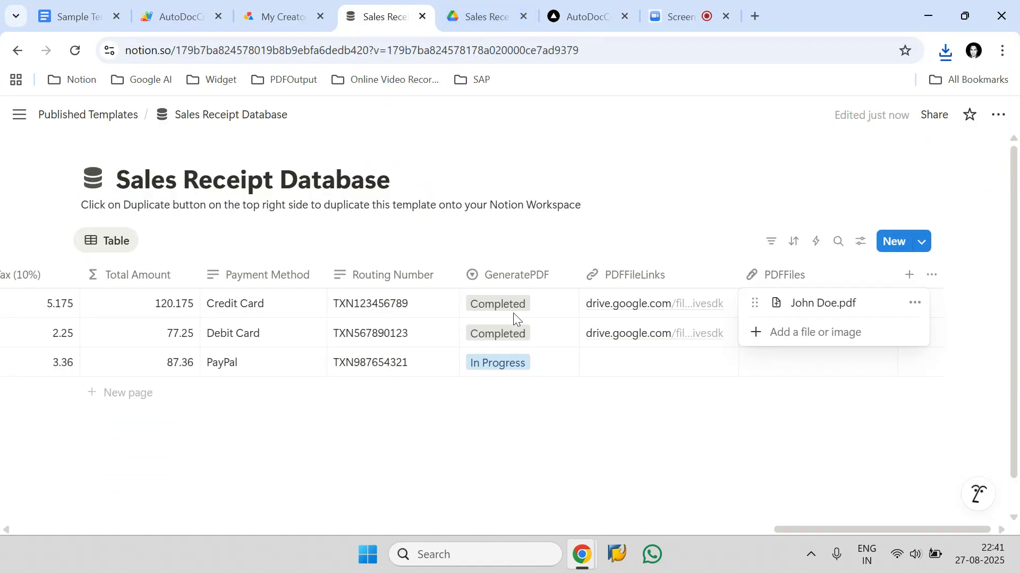
key("Escape")
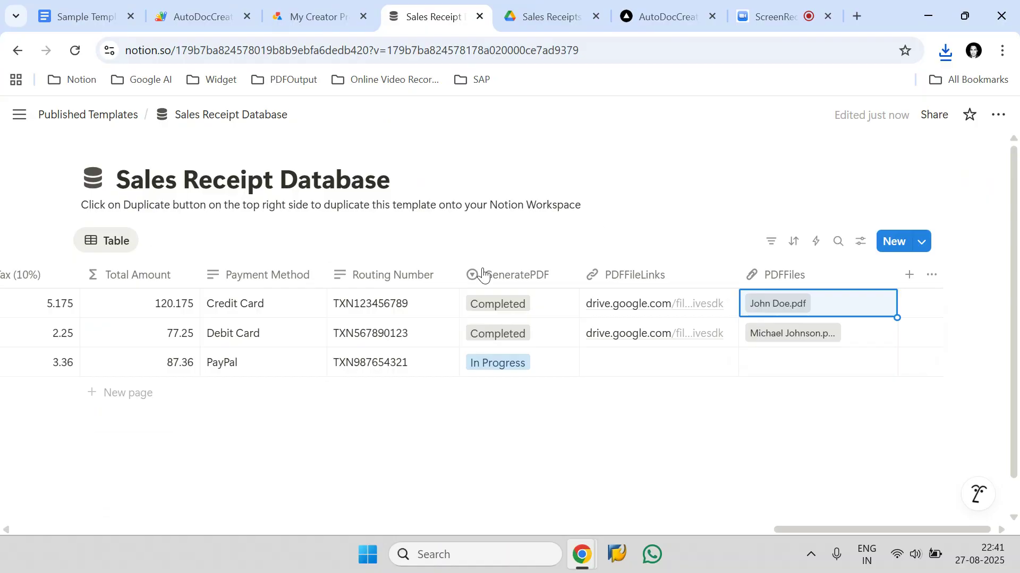
Go back to the Google Docs template, close the Schedule Automation dialog and check the signed-in Google account's e-mail
left_click(58, 7)
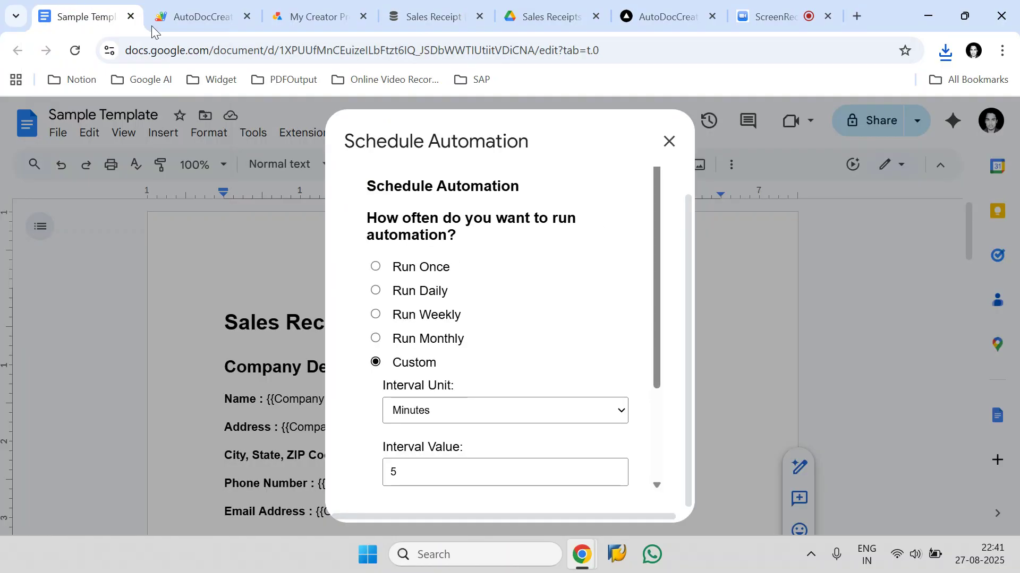
left_click(667, 141)
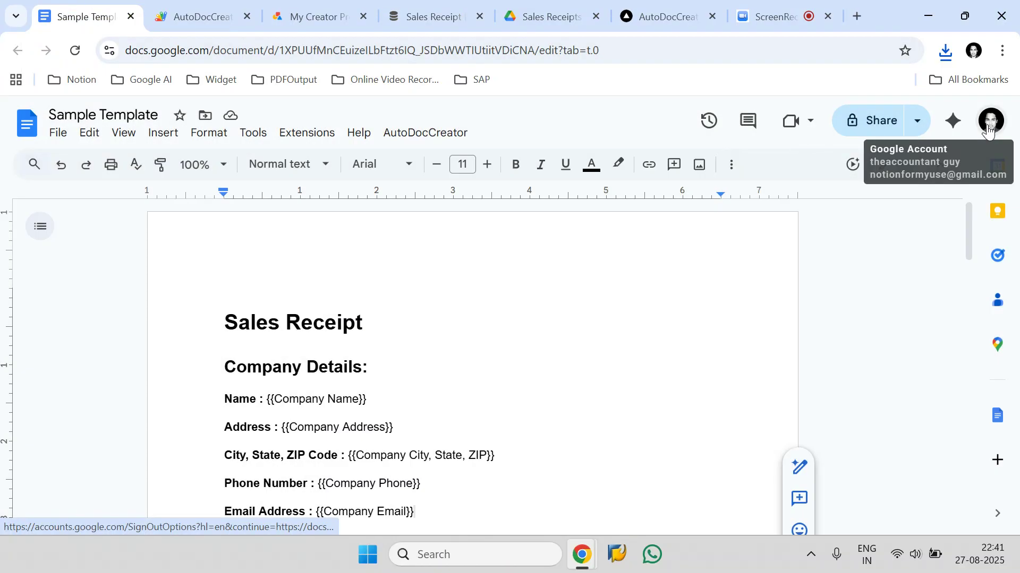
left_click_drag(867, 174, 1000, 176)
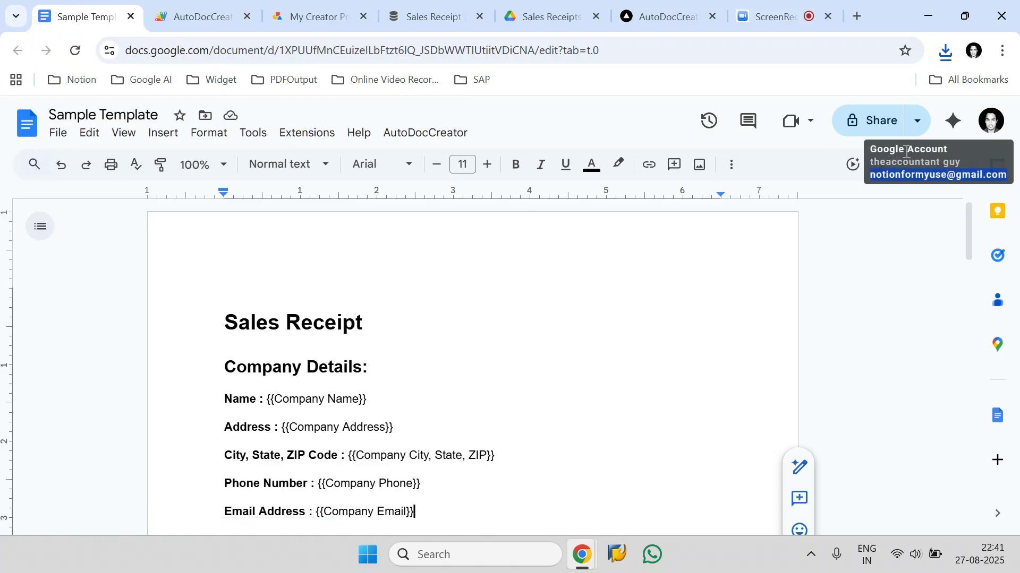
Revisit the AutoDocCreator website, the Google Docs receipt template and the Notion Sales Receipt Database
left_click(675, 6)
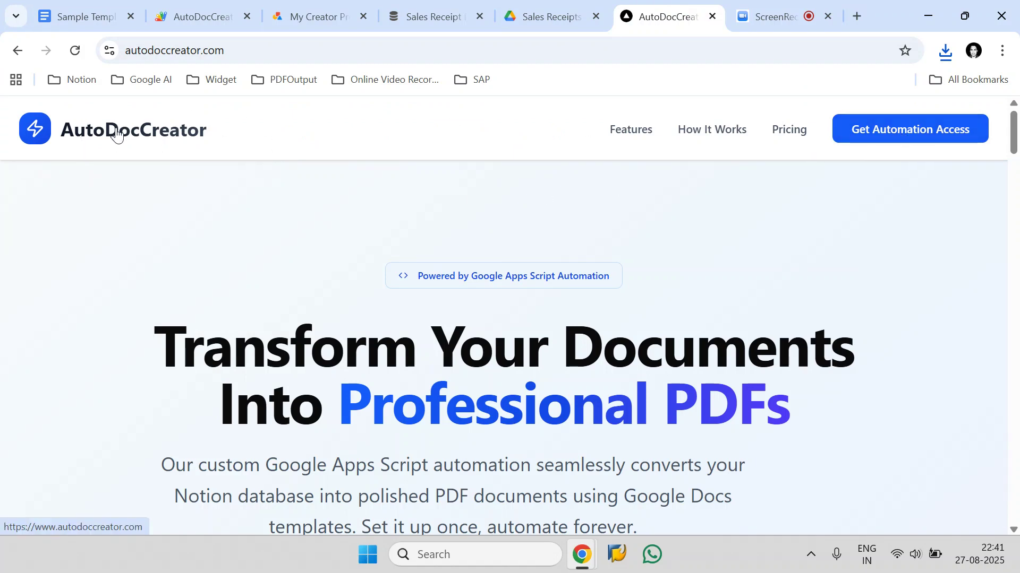
left_click(84, 16)
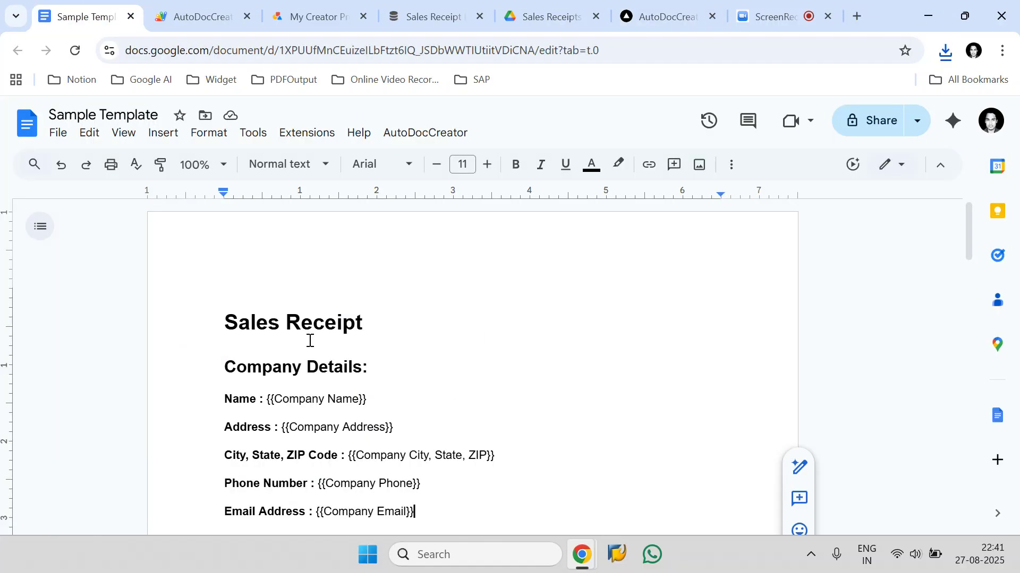
left_click(431, 16)
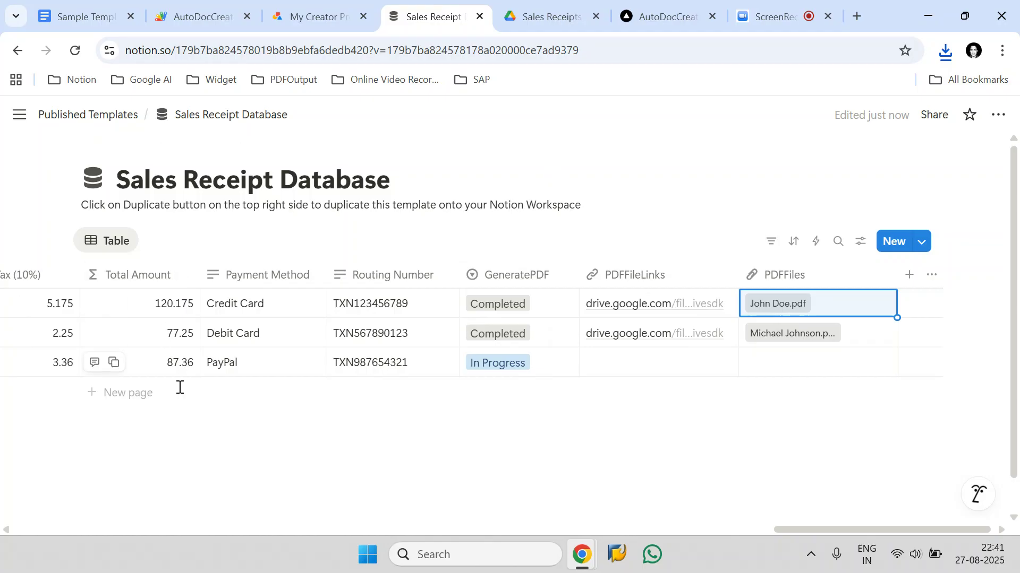
left_click(96, 13)
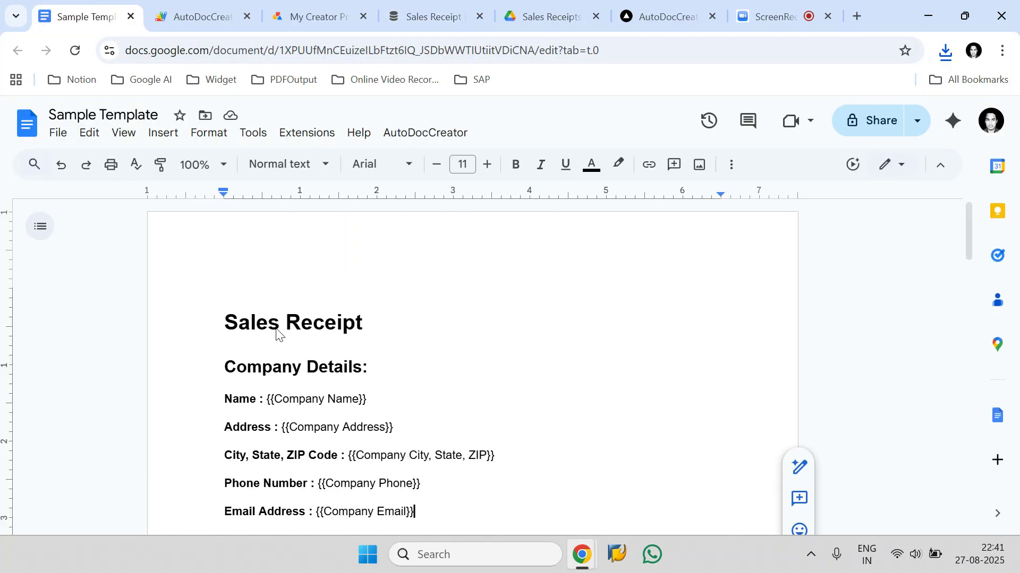
left_click(430, 17)
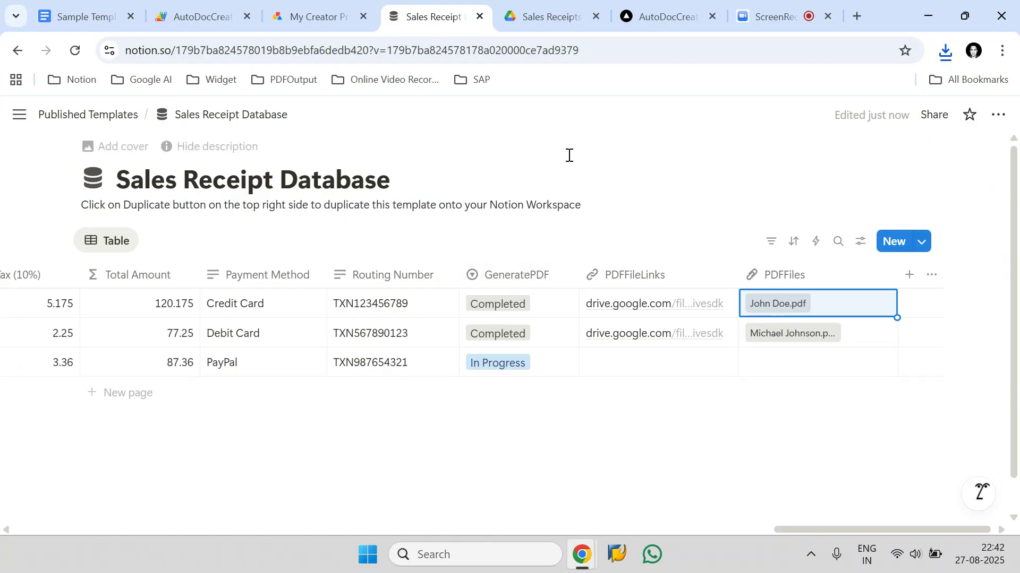
left_click(756, 7)
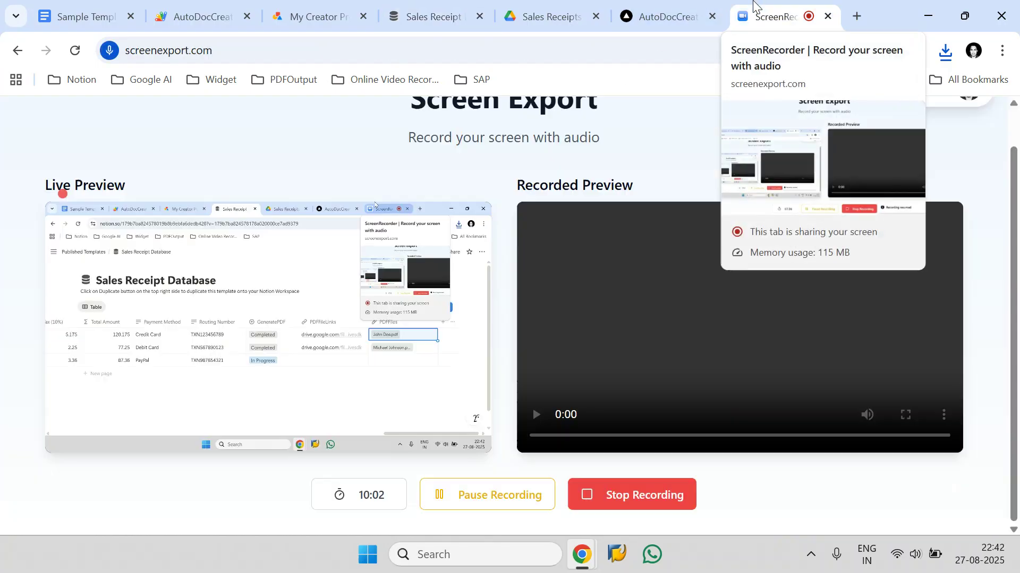